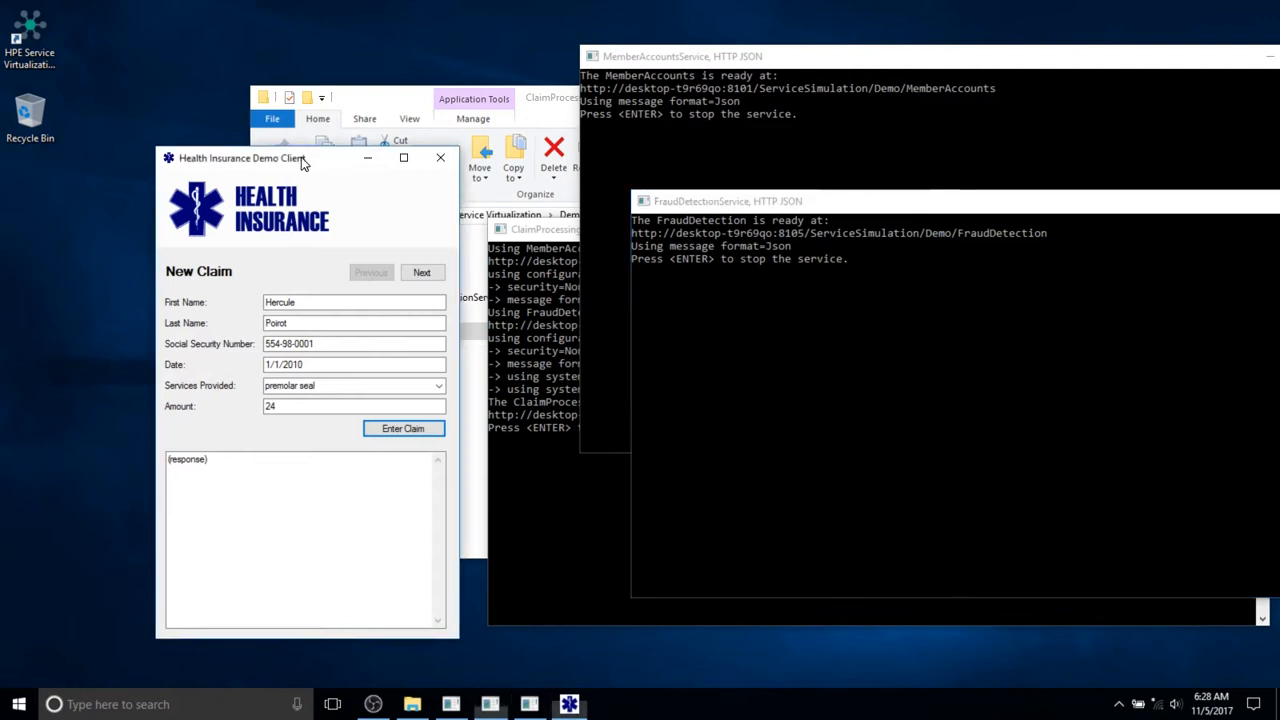
Review the pre-filled premolar seal claim for 24, submit it and highlight the claim status in the response
left_click_drag(301, 157, 327, 81)
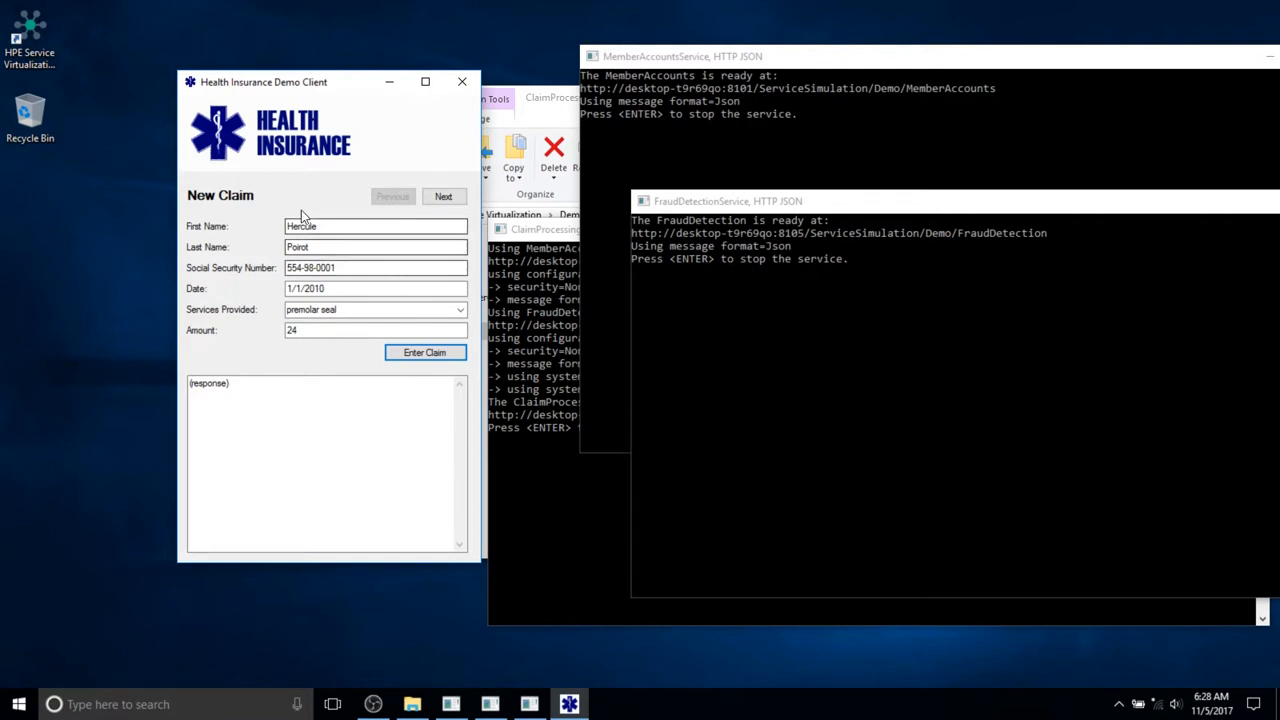
key("Tab")
key("Tab")
key("Tab")
key("Tab")
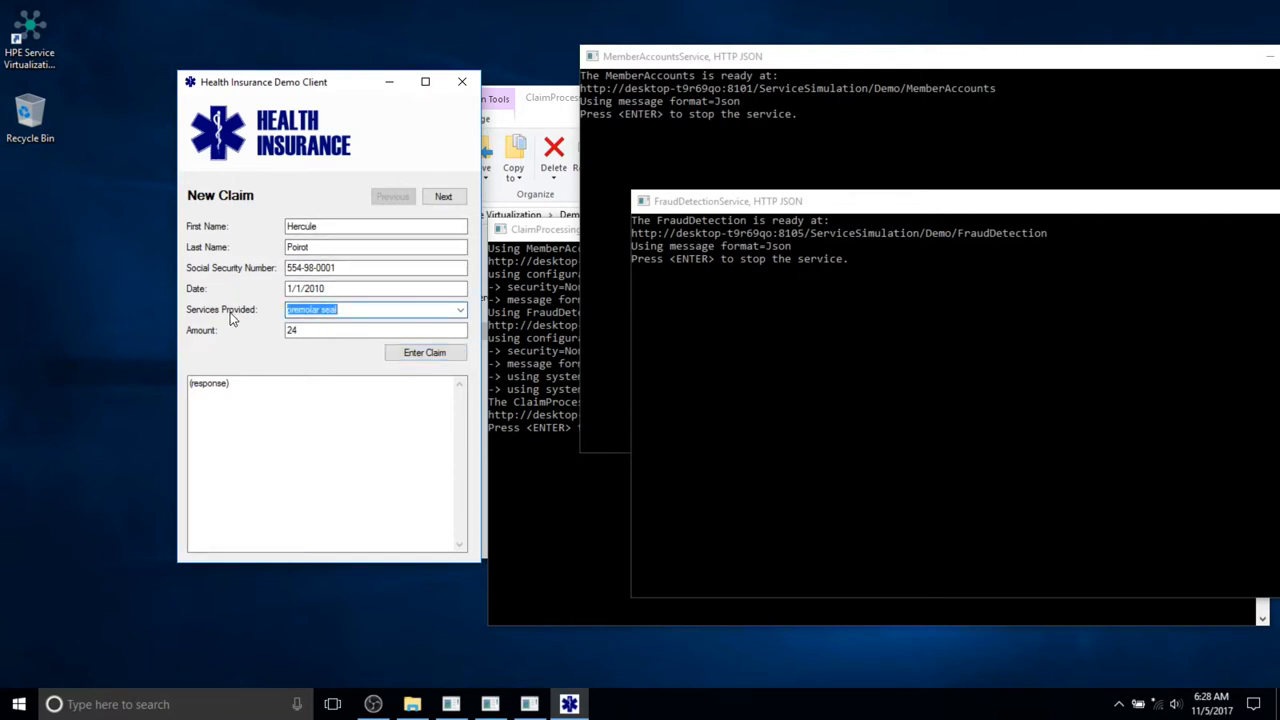
key("Tab")
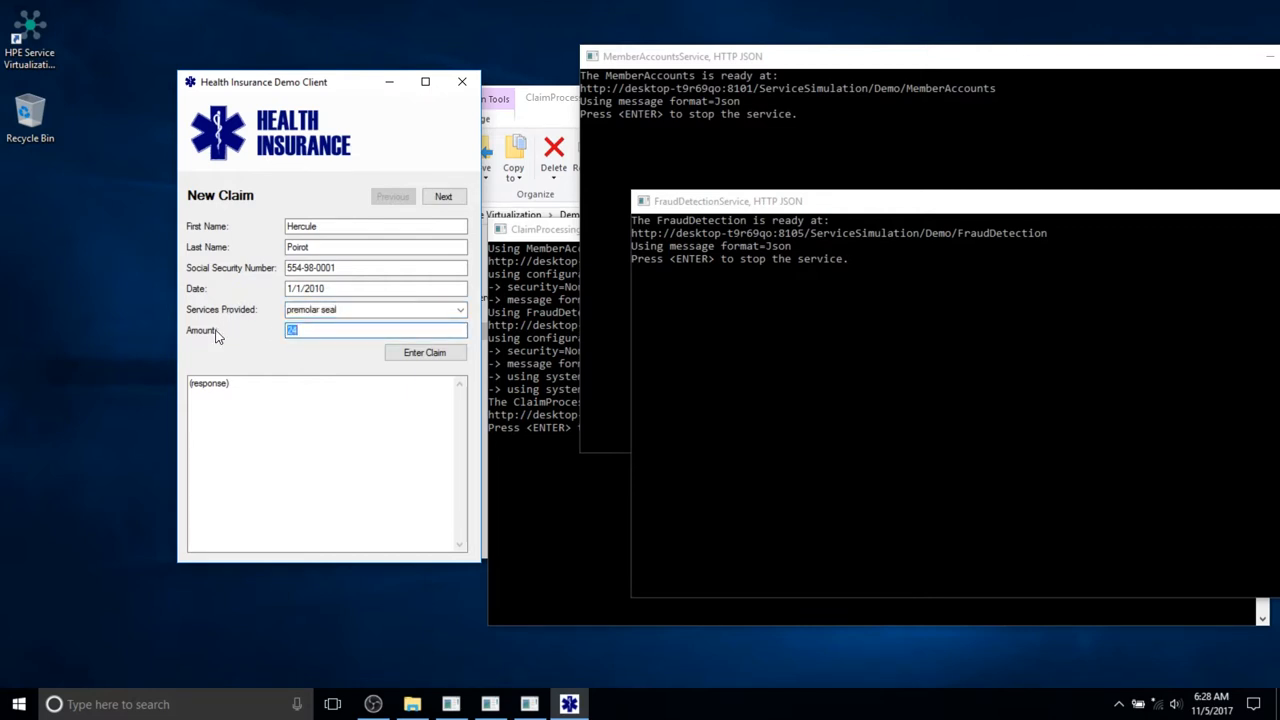
left_click(402, 356)
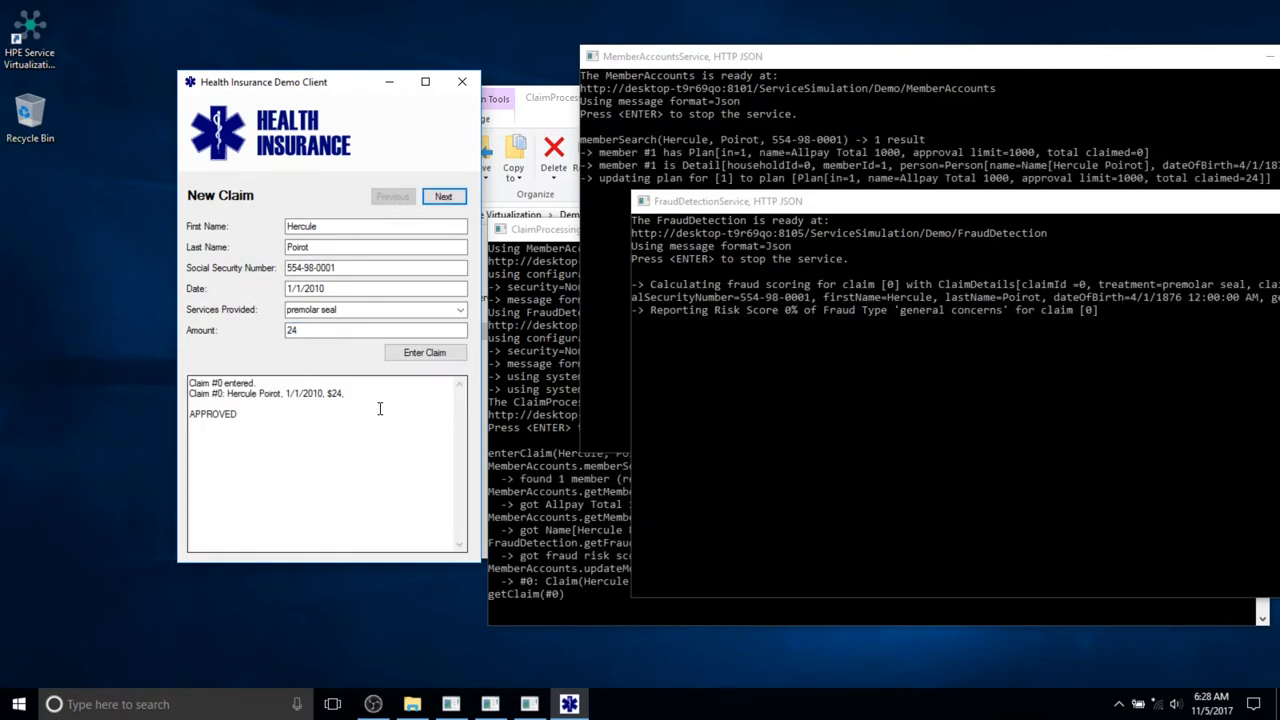
left_click_drag(286, 409, 185, 414)
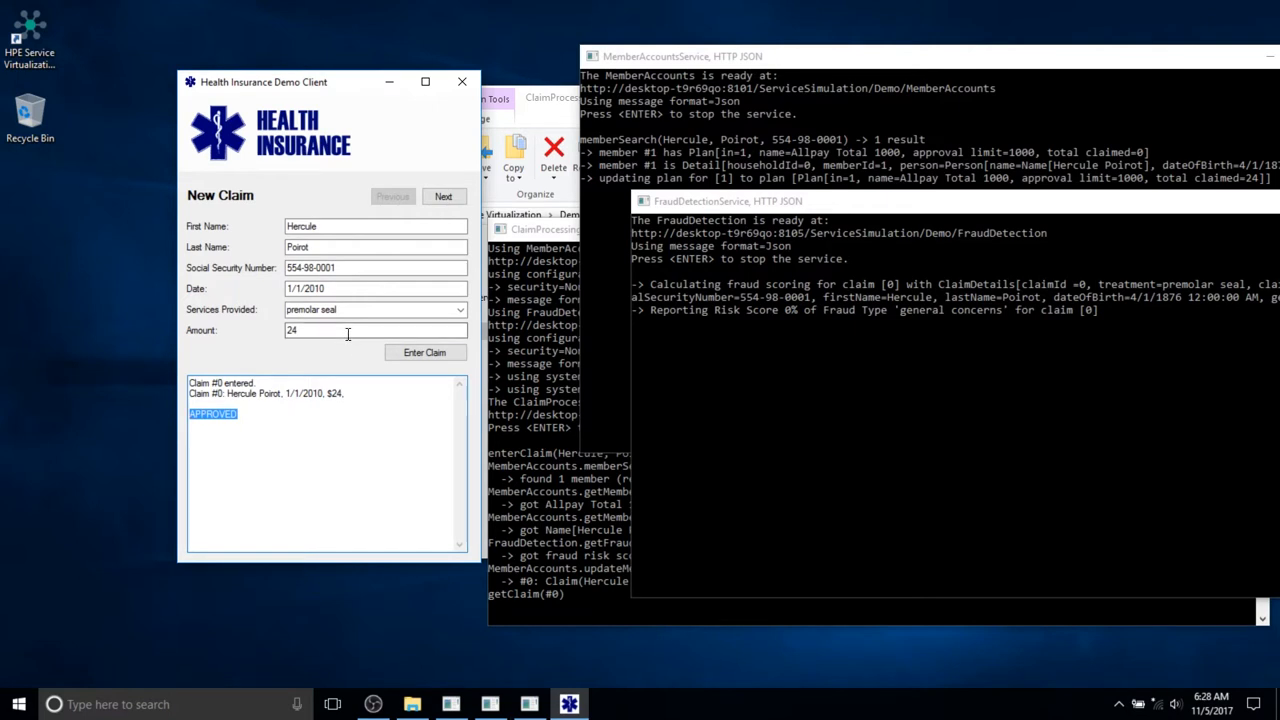
Set the claim amount to 2000, submit the claim and highlight the returned status
left_click_drag(348, 332, 173, 332)
type("2")
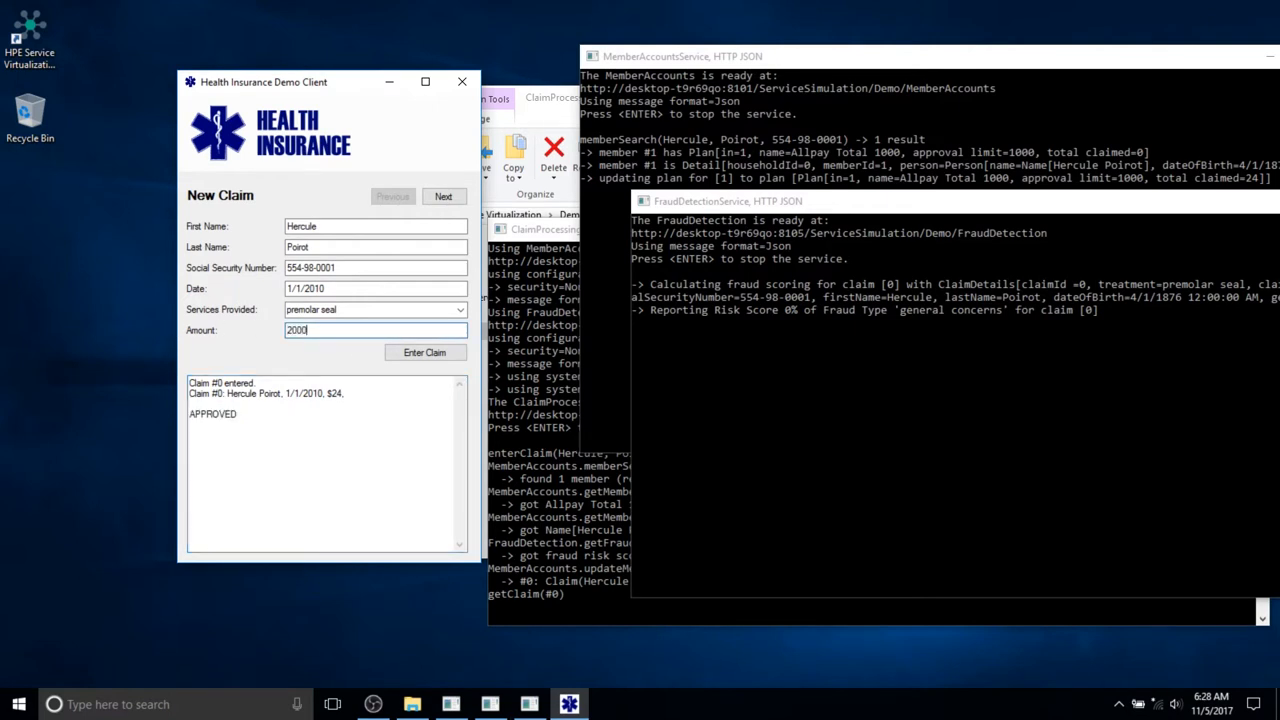
type("000")
left_click(422, 352)
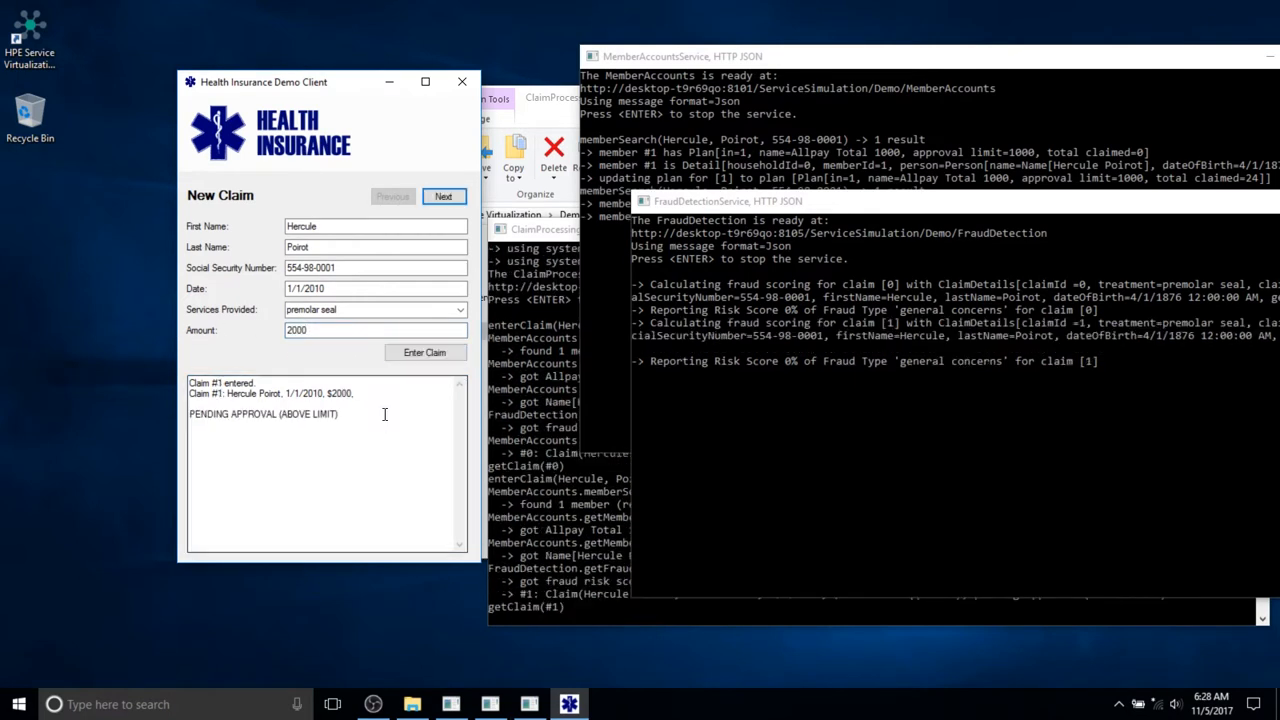
left_click_drag(383, 414, 188, 414)
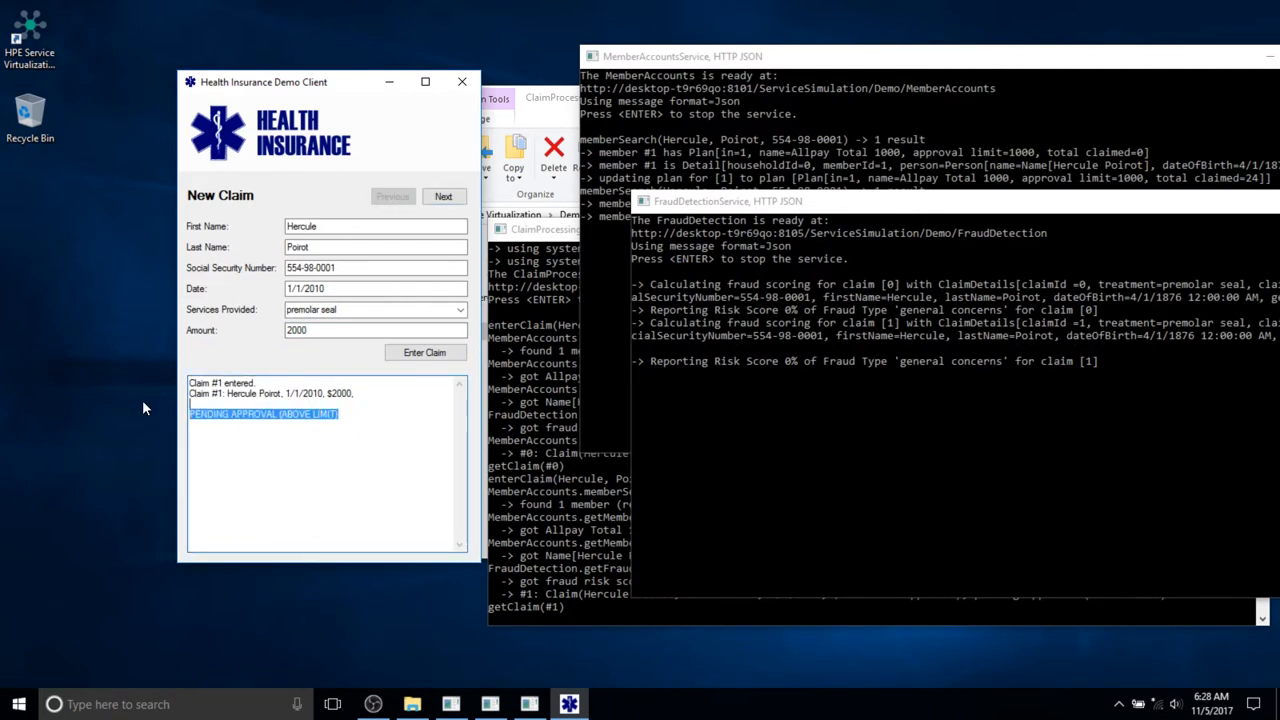
Change the service provided to mammography, submit the claim and highlight the returned status
left_click_drag(351, 311, 178, 310)
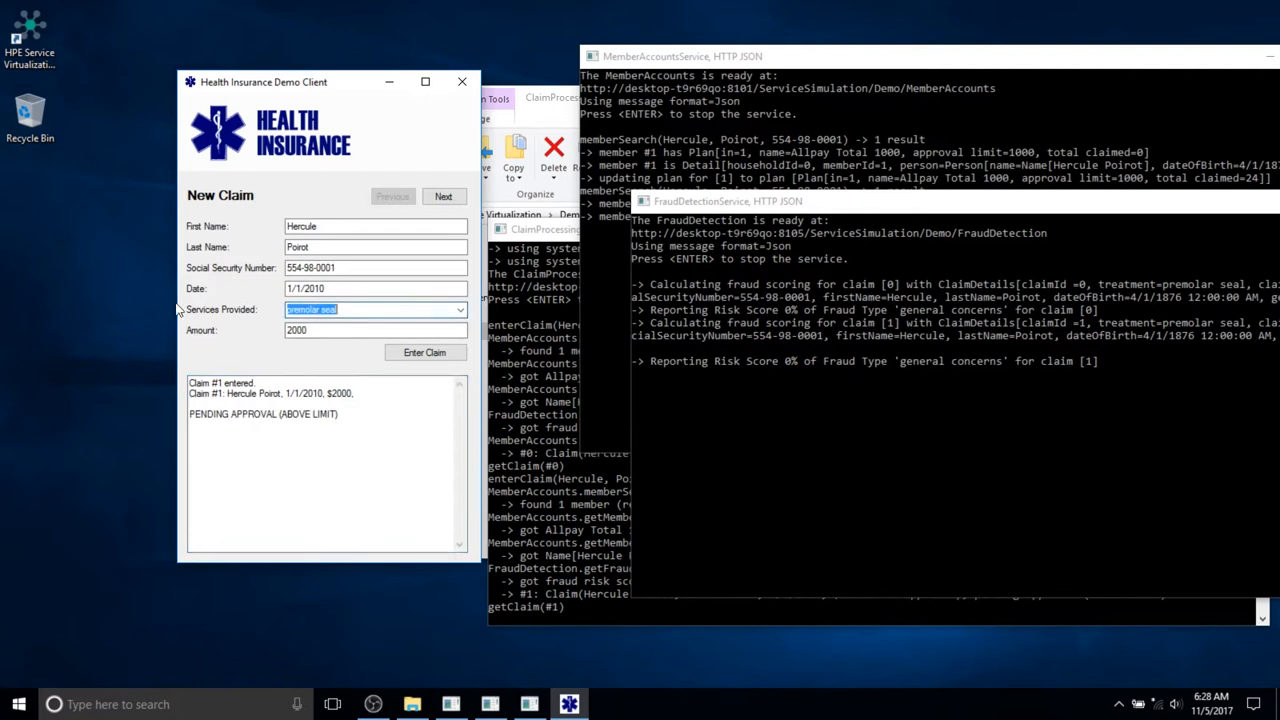
type("mammography")
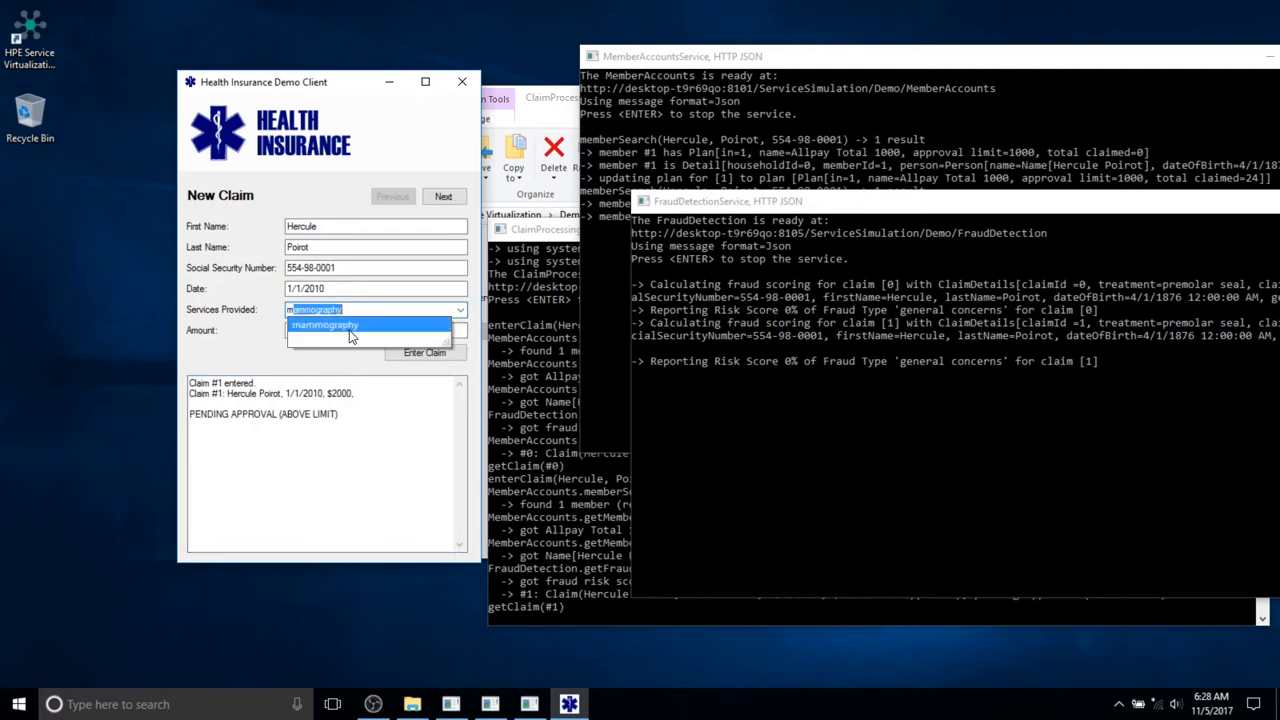
left_click(351, 334)
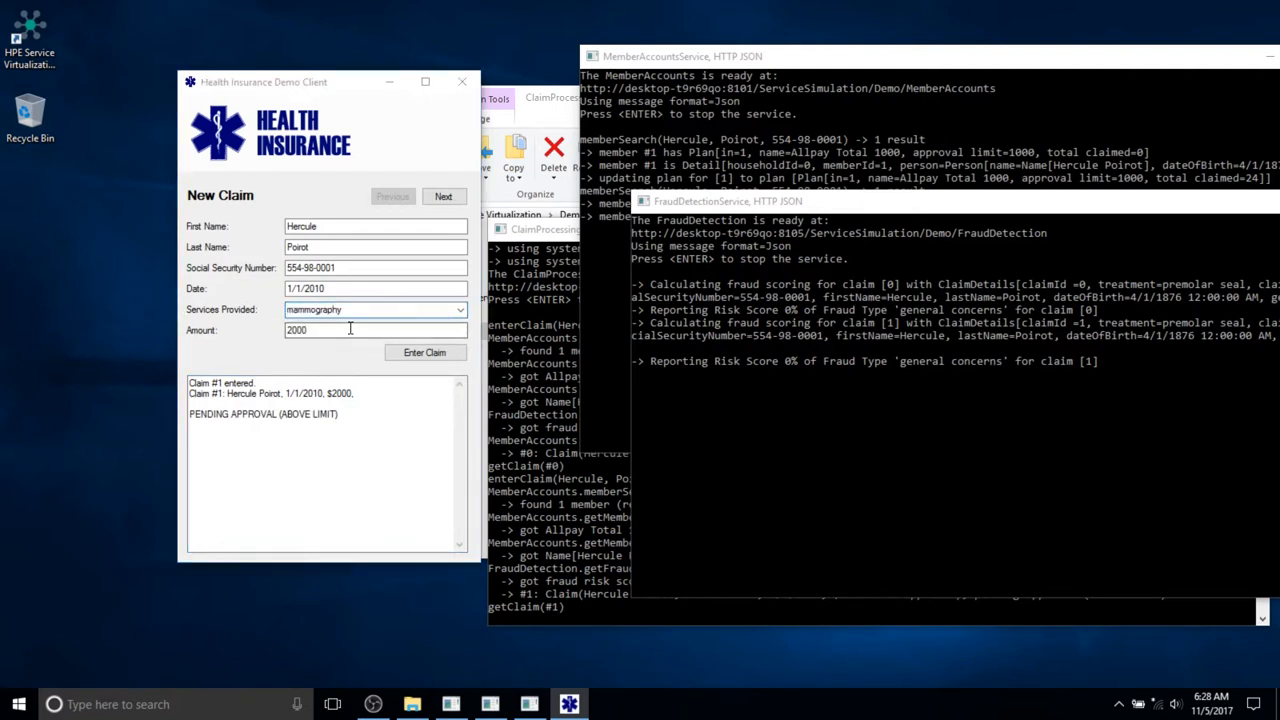
left_click(393, 356)
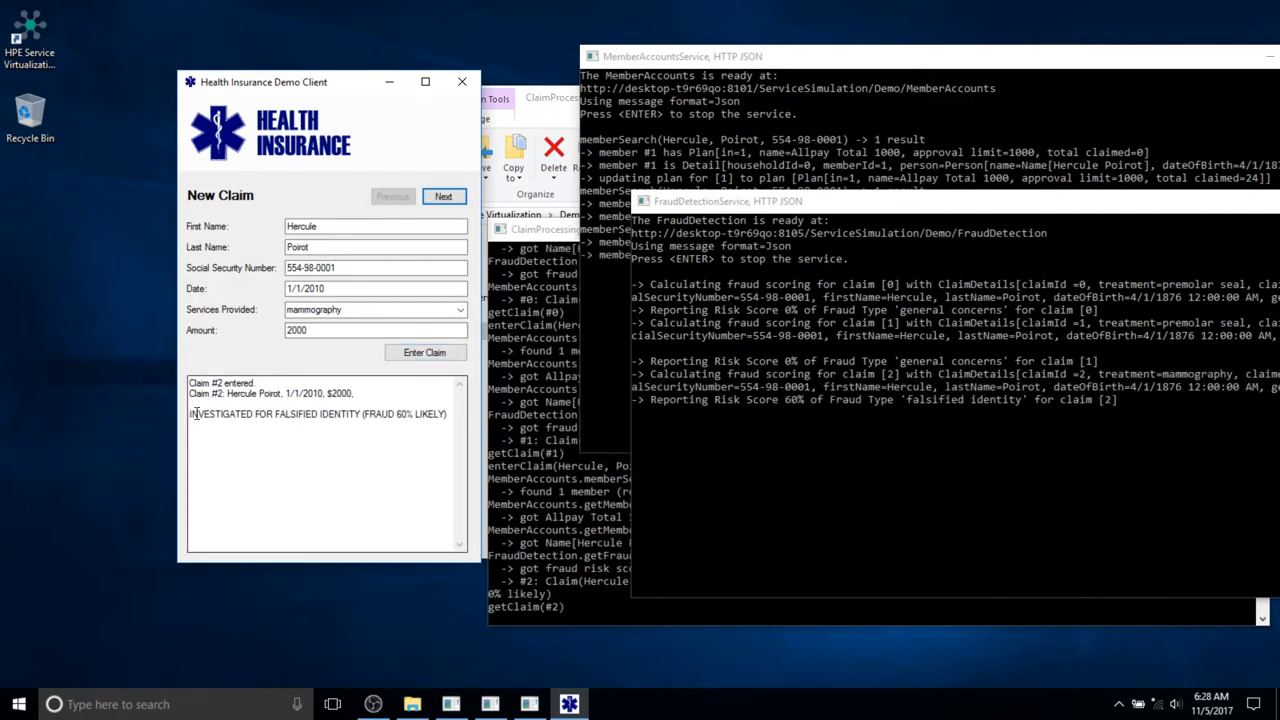
left_click_drag(190, 414, 445, 418)
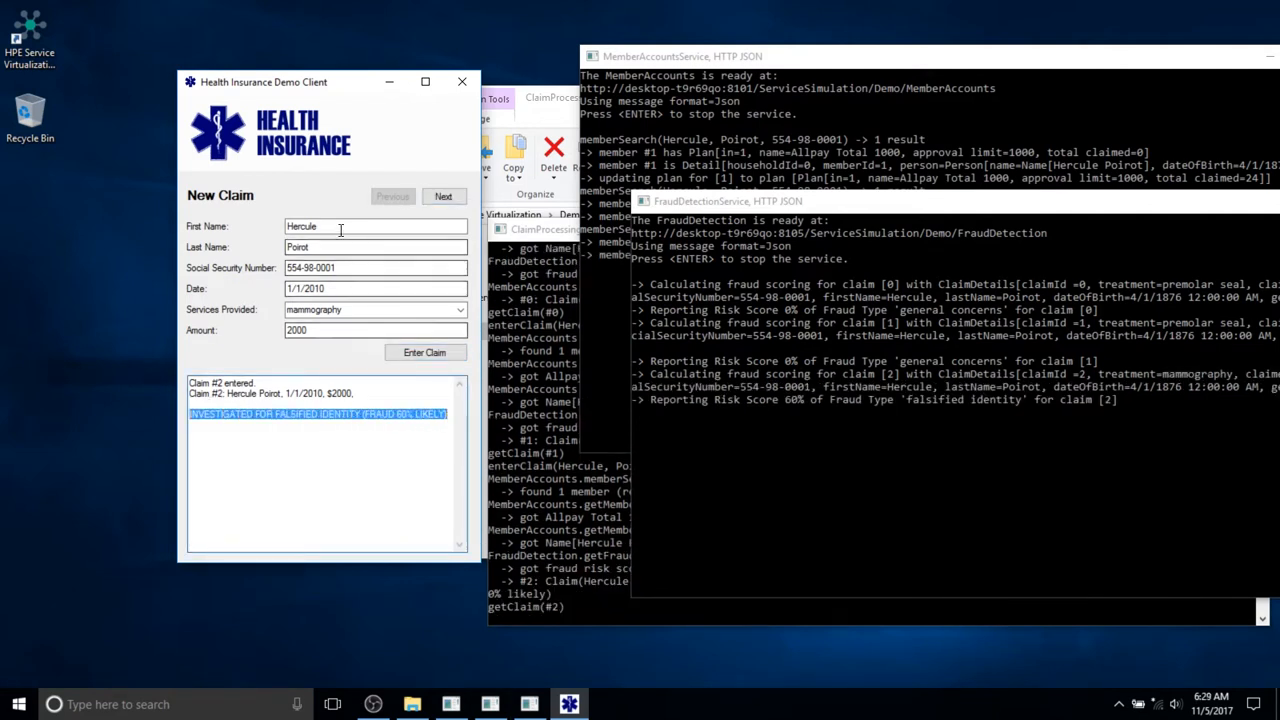
Replace the insured person's first name and social security number with those of another household member
left_click_drag(340, 228, 188, 204)
type("Agatha")
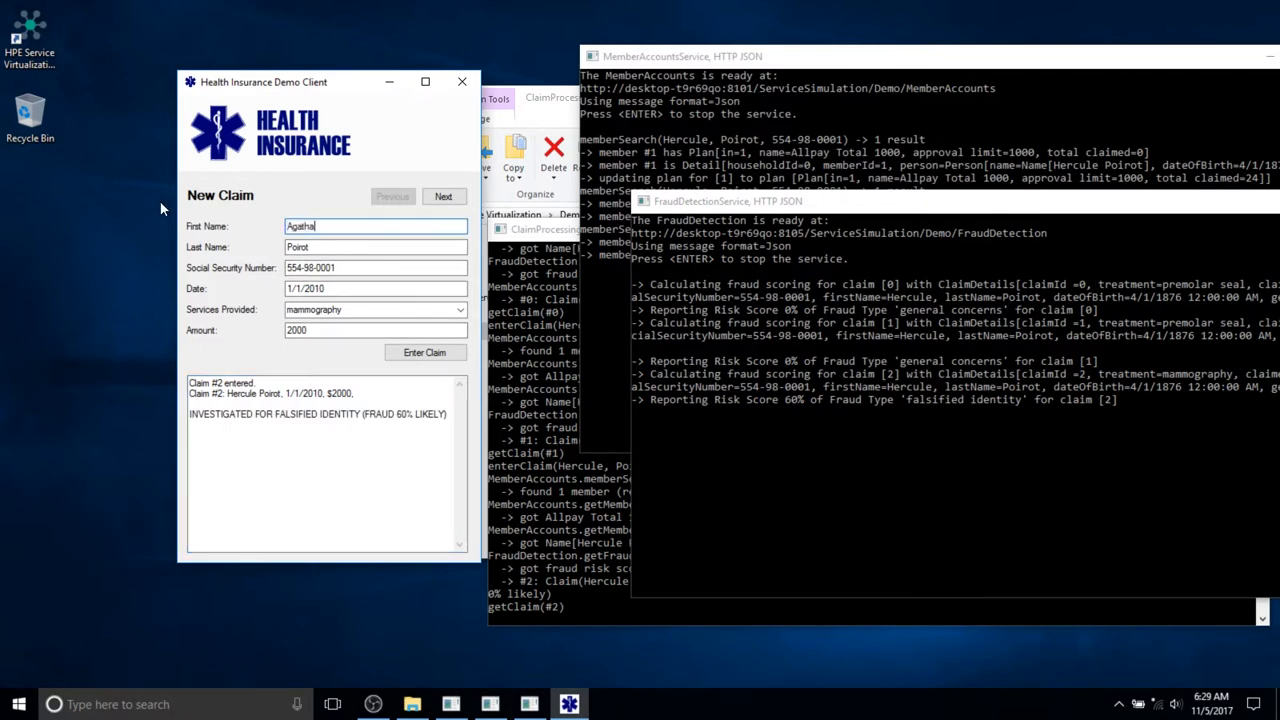
left_click(338, 268)
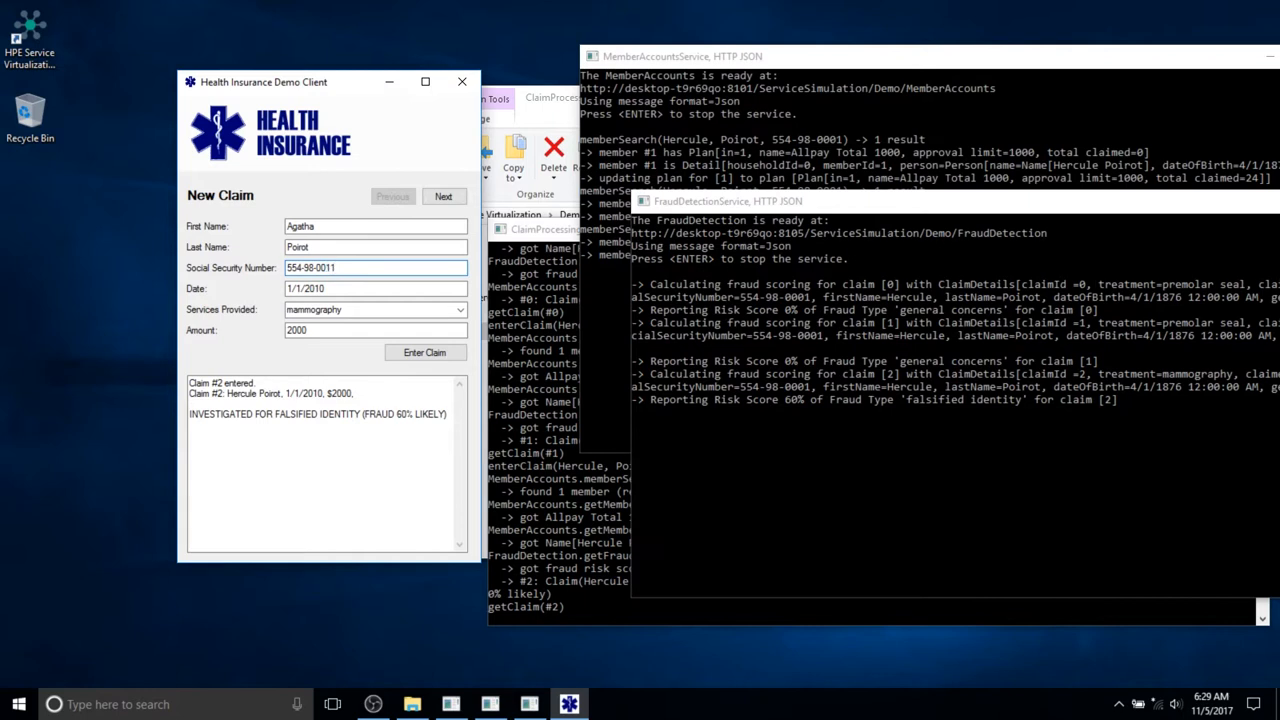
type("1")
Set the service to broken nose surgery and the amount to 5000, submit the claim and highlight the returned status
left_click(371, 308)
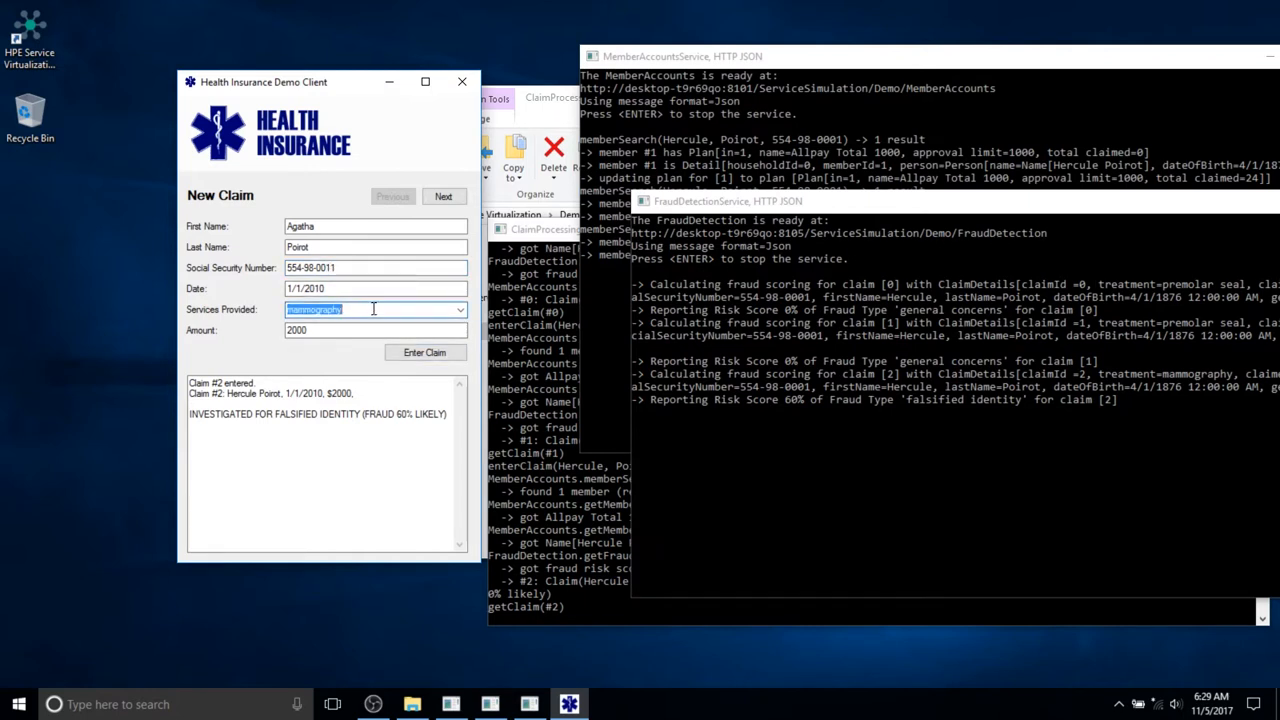
type("b")
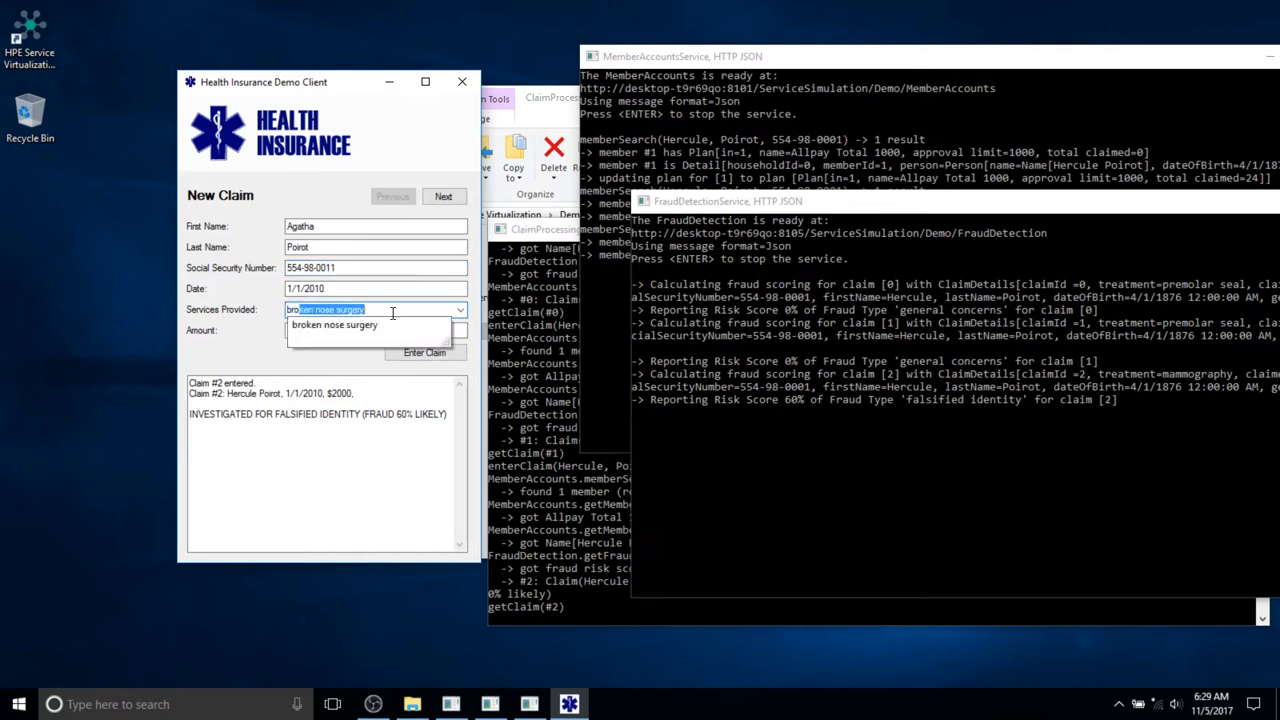
type("ro")
left_click(386, 327)
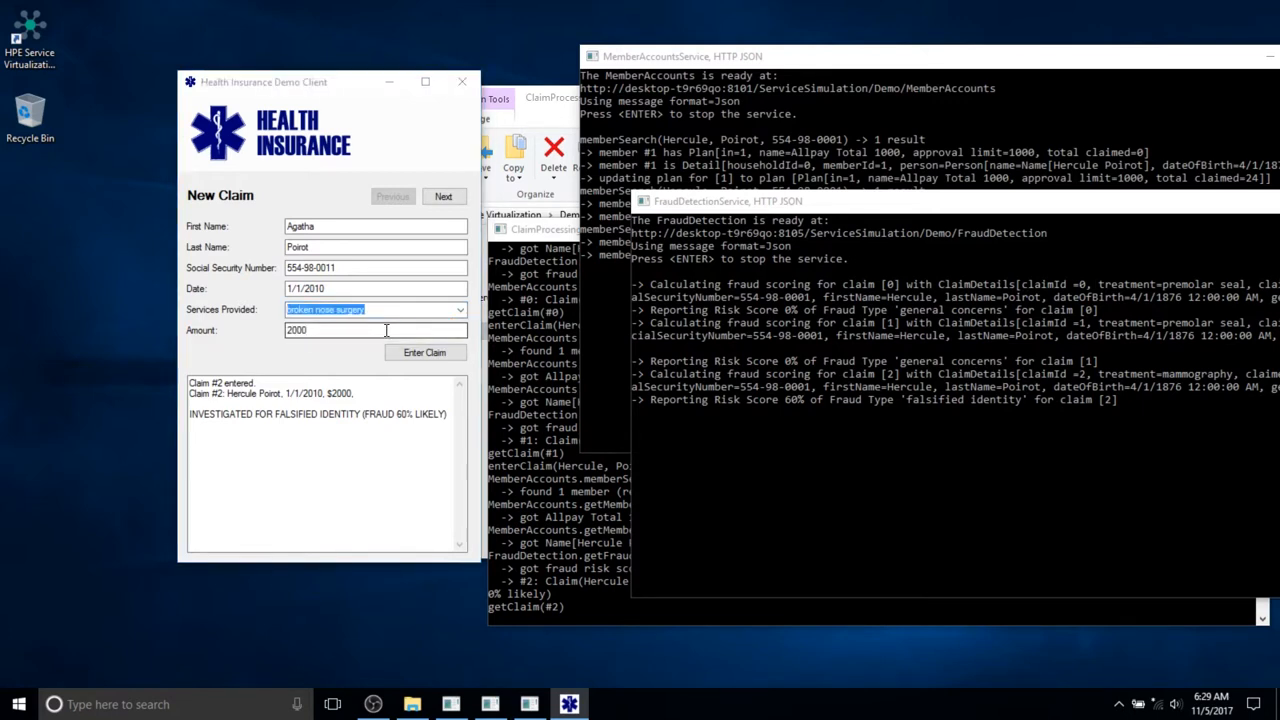
left_click_drag(374, 331, 190, 333)
type("50")
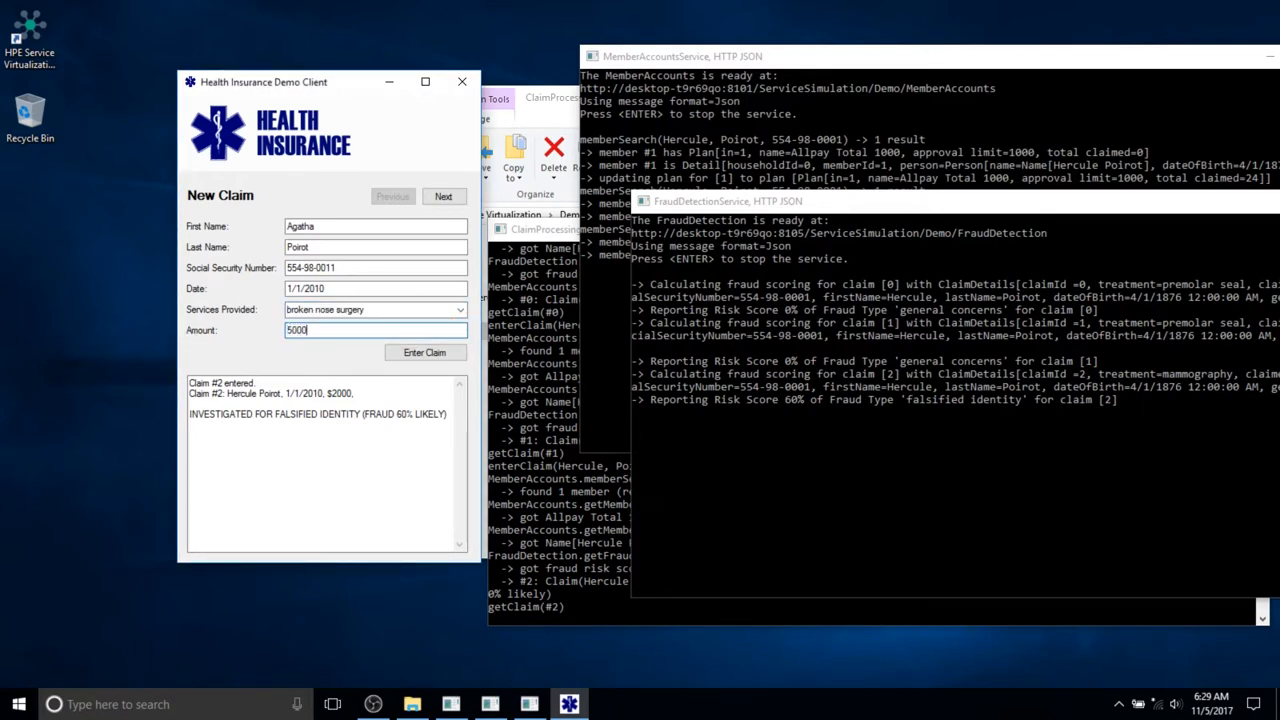
left_click_drag(333, 328, 198, 312)
left_click(424, 353)
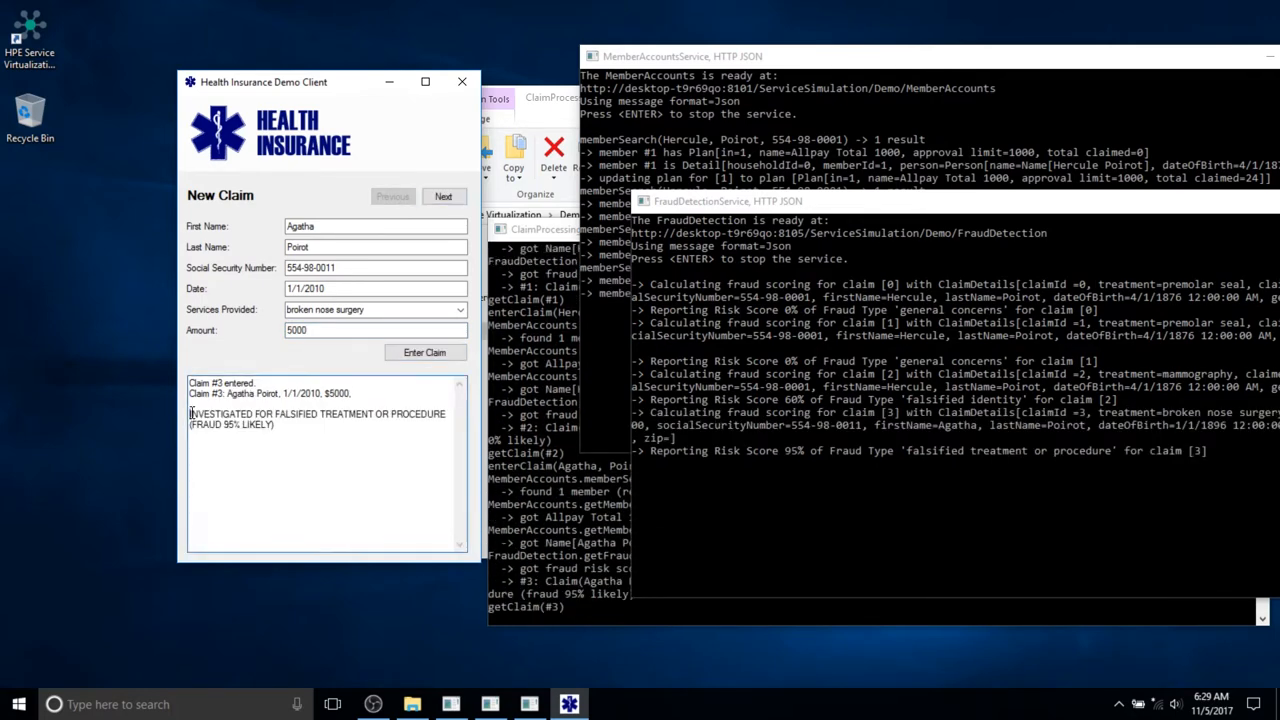
left_click_drag(192, 414, 299, 423)
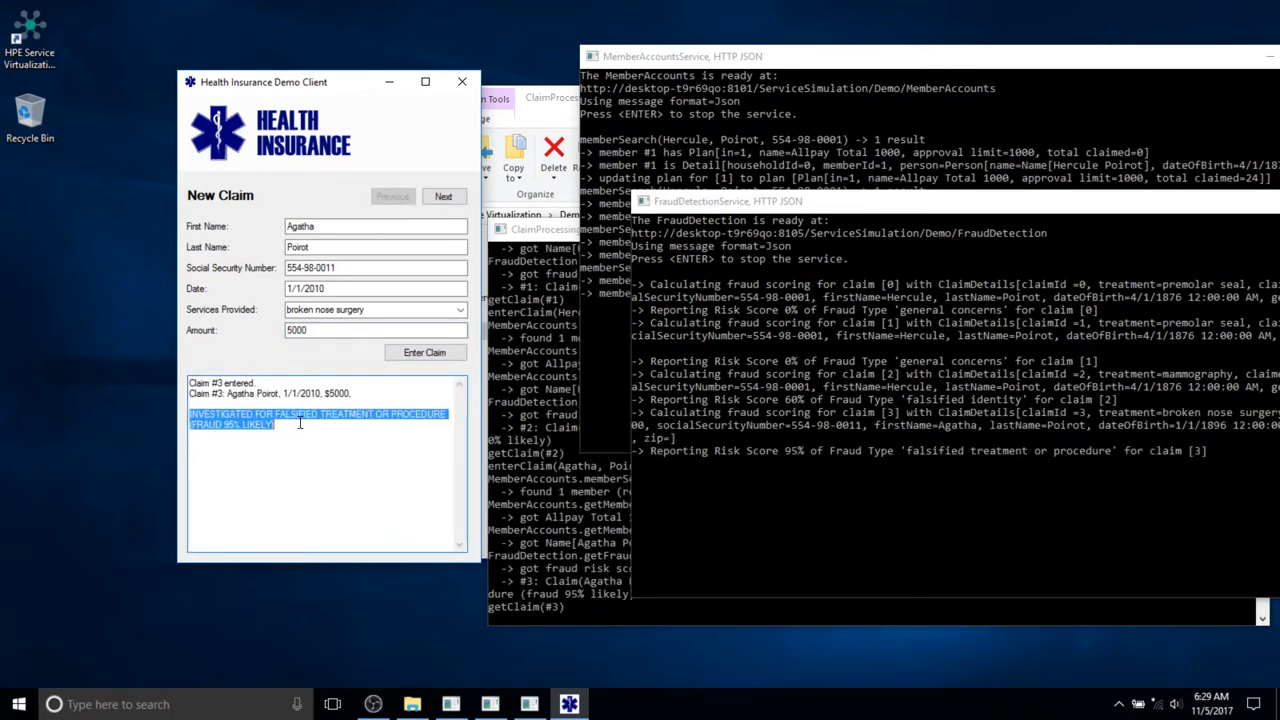
Load the next pre-filled claim, change its service to aspirin, submit it and highlight the returned status
left_click(443, 196)
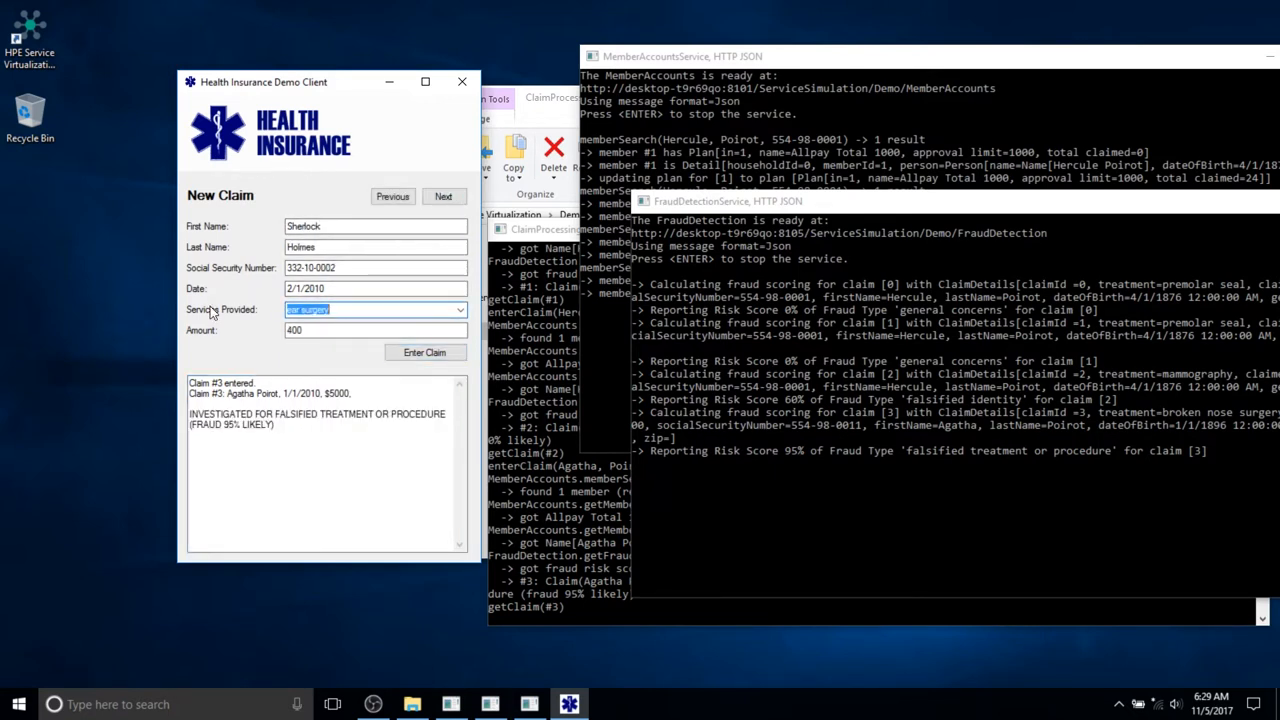
type("aspirin")
left_click(342, 326)
left_click(424, 353)
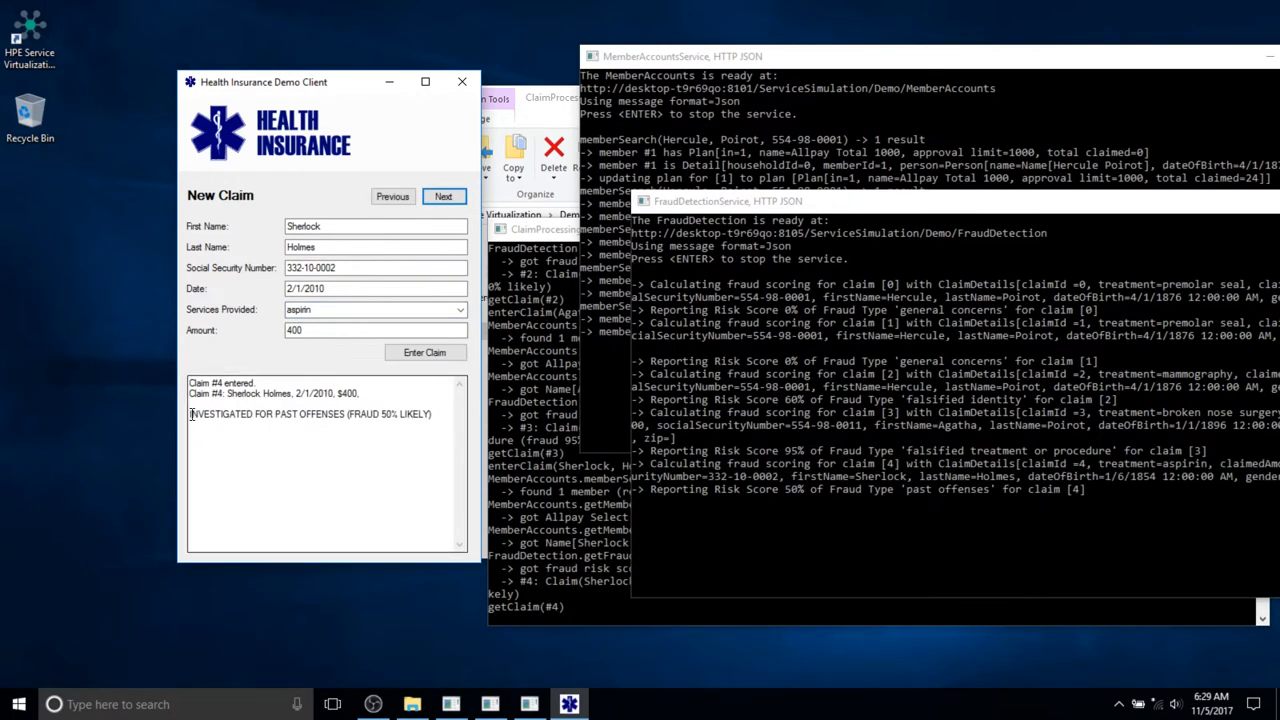
left_click_drag(189, 414, 462, 424)
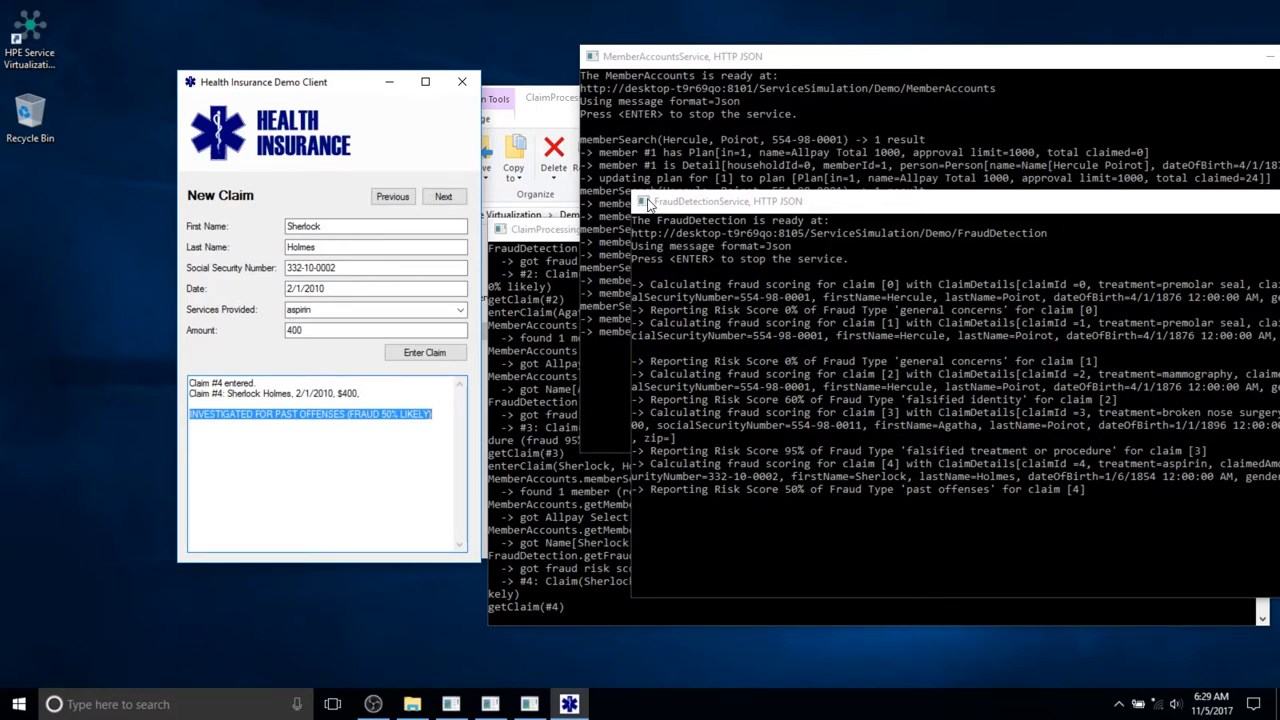
Resubmit the aspirin claim with the FraudDetection service closed and select the whole response text
left_click(440, 354)
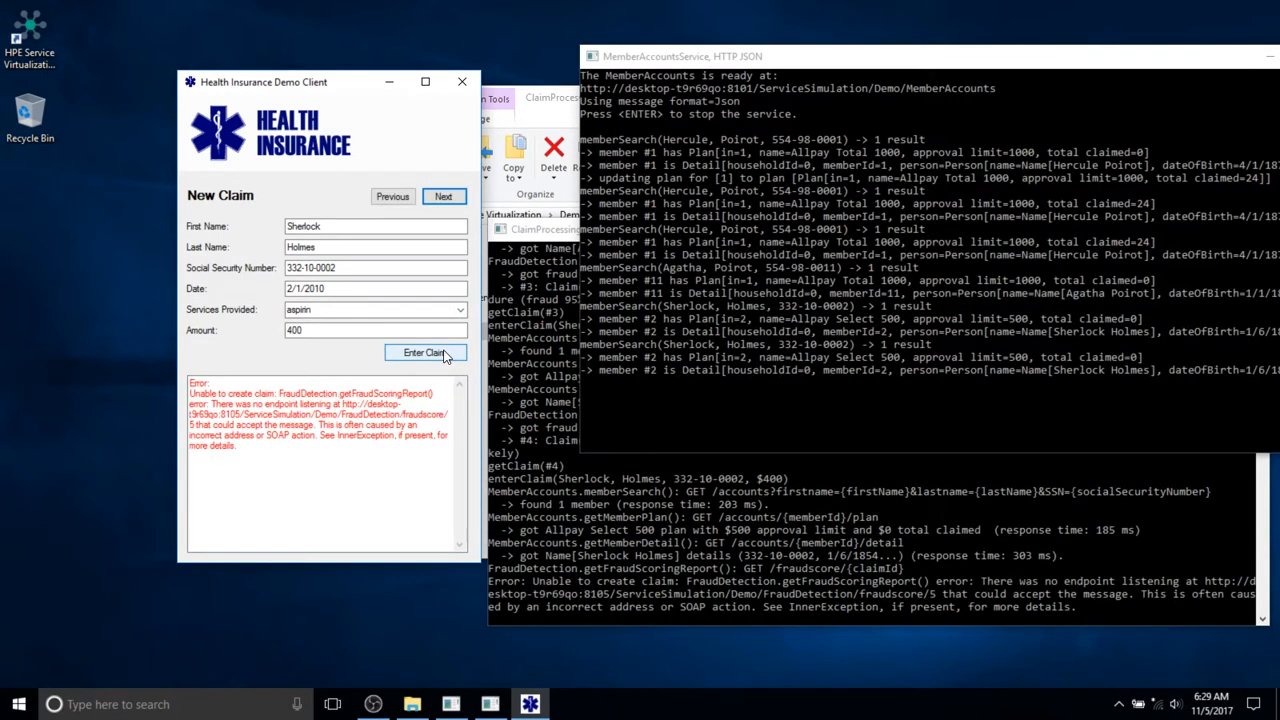
left_click(268, 446)
key("ctrl+a")
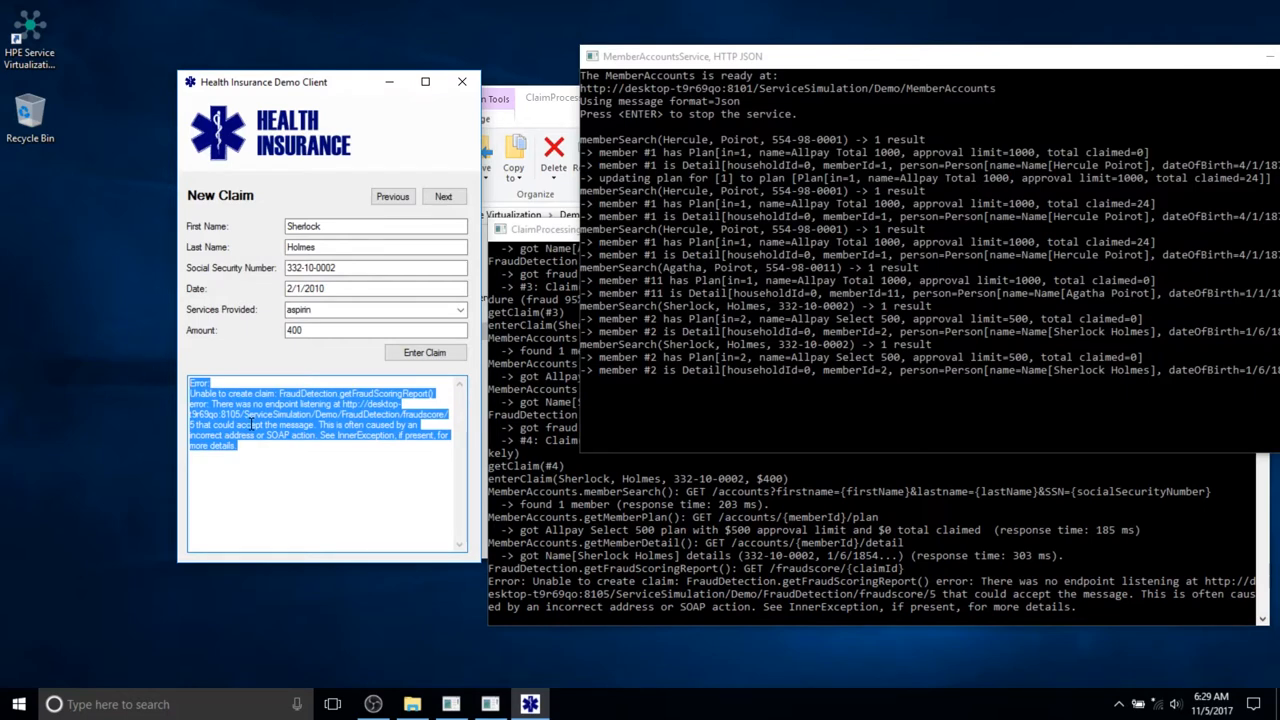
Close the demo client with its remaining service consoles and launch HPE Service Virtualization Designer
left_click(462, 81)
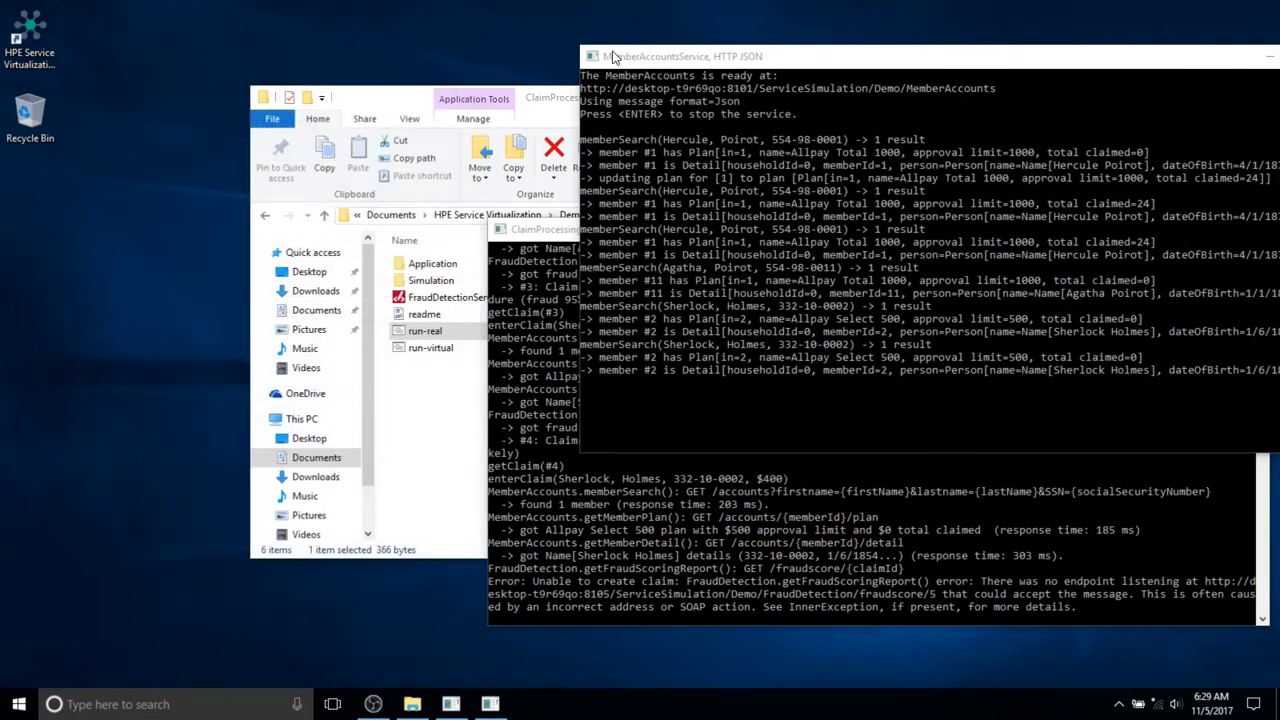
double_click(596, 55)
double_click(502, 230)
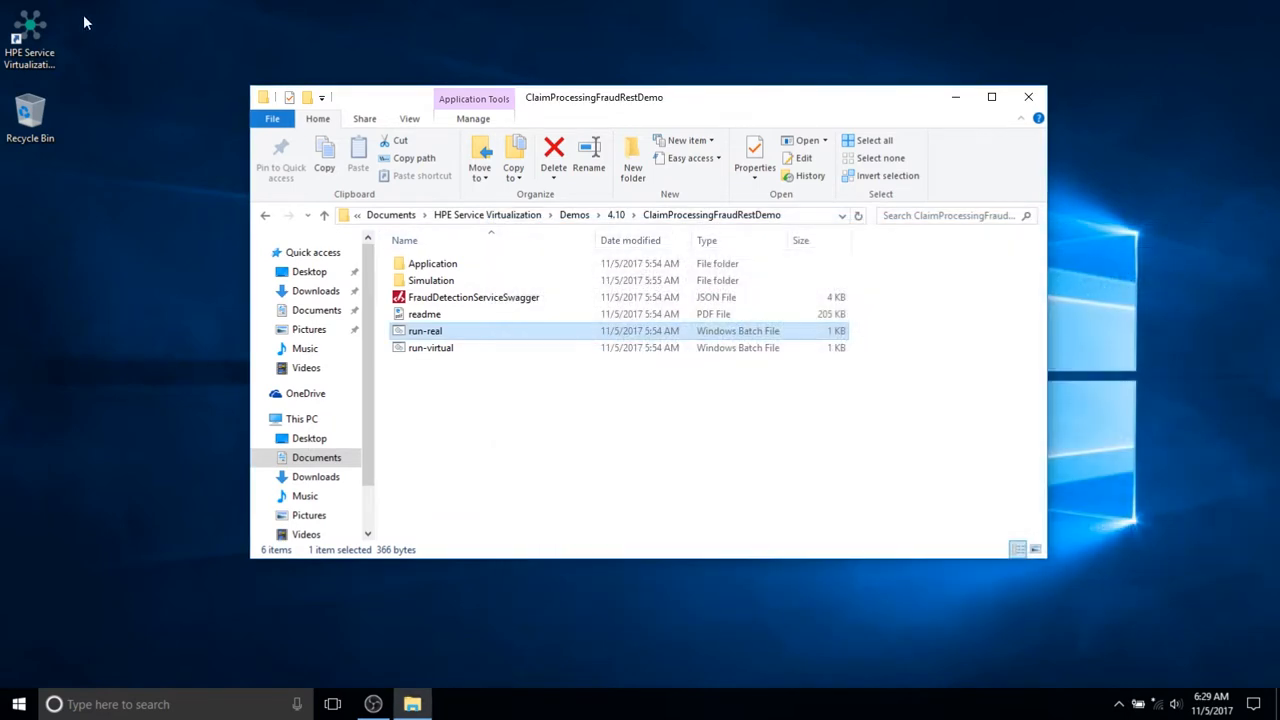
double_click(34, 25)
left_click(565, 488)
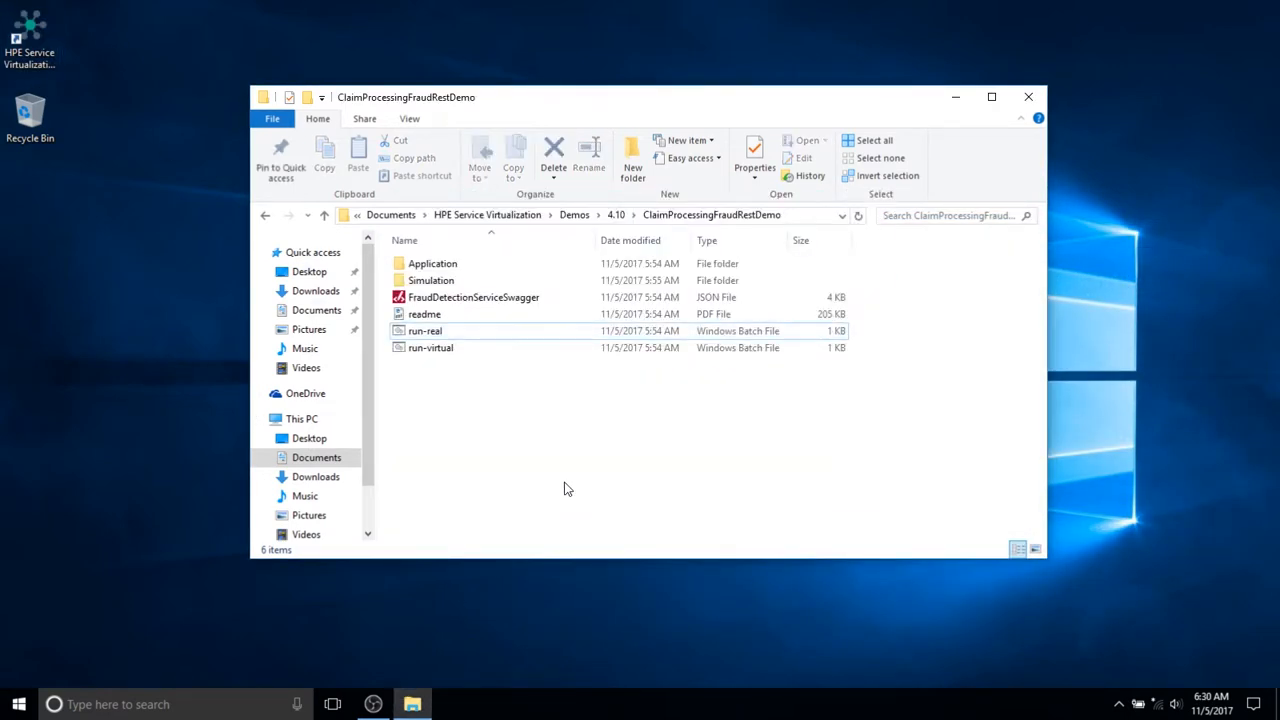
Examine the fraud service endpoint and the Swagger contract file name in the demo's readme PDF
double_click(463, 316)
scroll(503, 325, "down", 5)
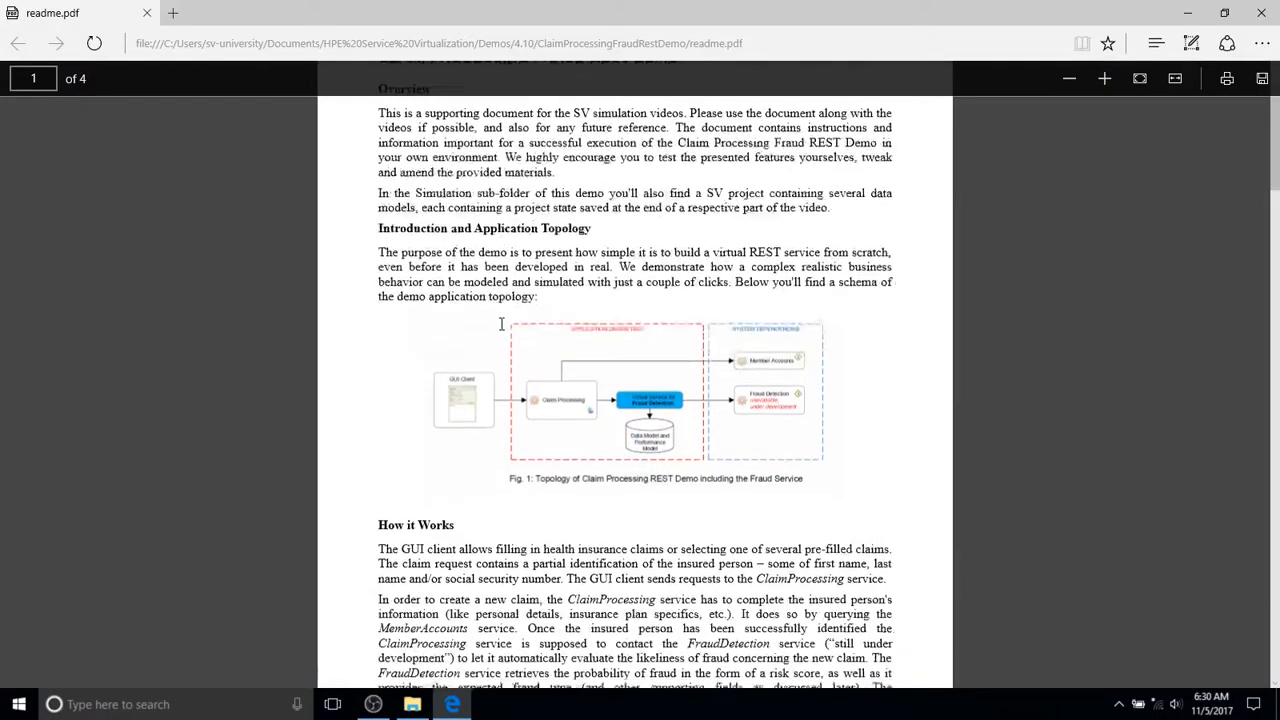
scroll(502, 325, "down", 3)
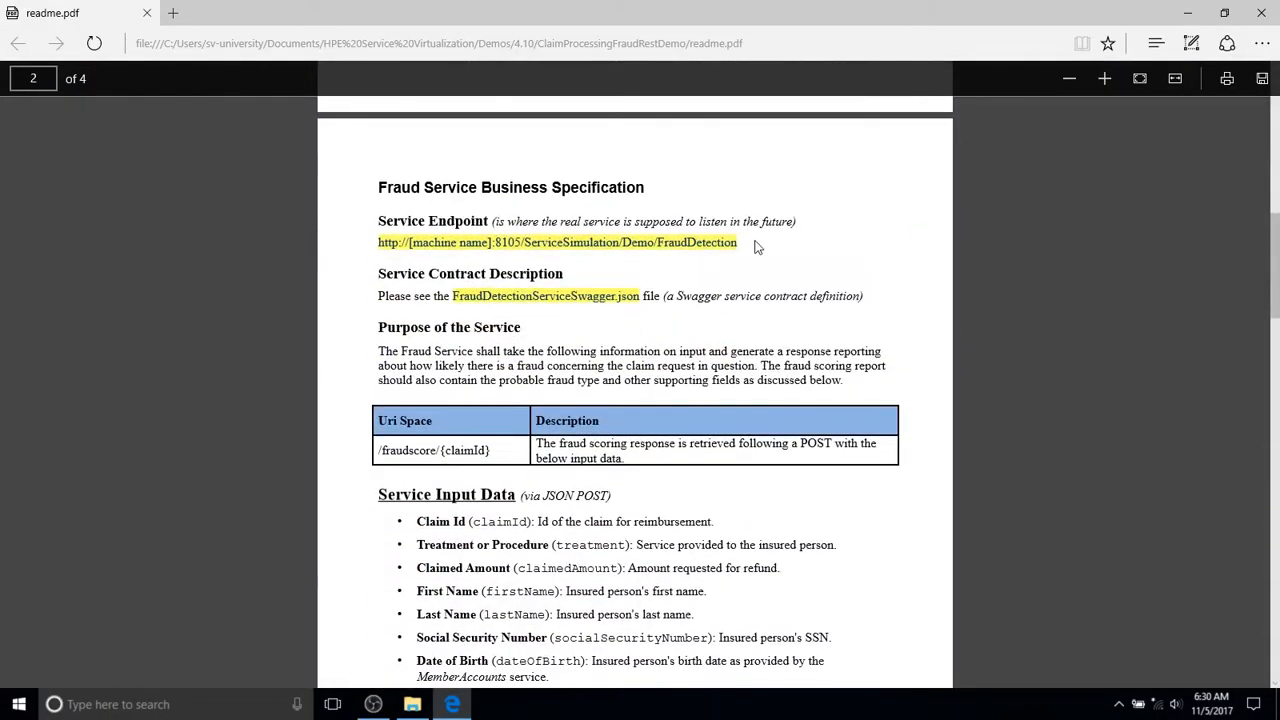
left_click_drag(377, 243, 731, 252)
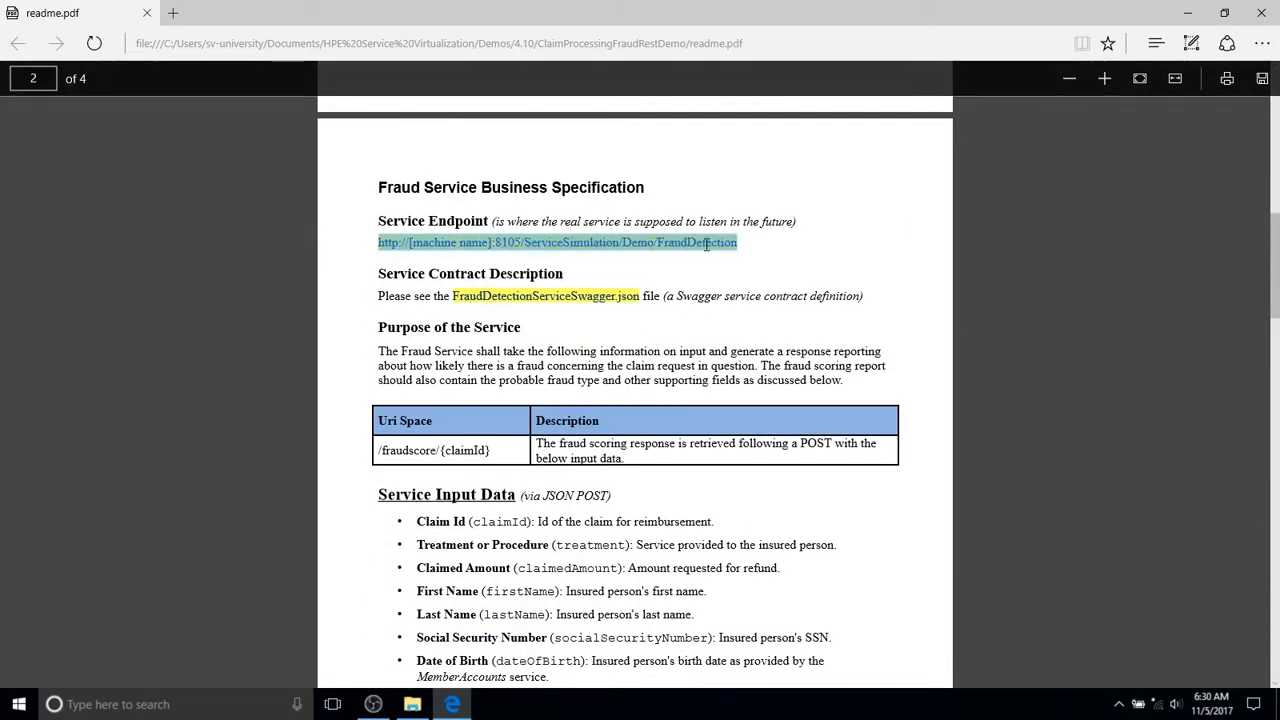
left_click_drag(452, 295, 640, 296)
left_click(1261, 13)
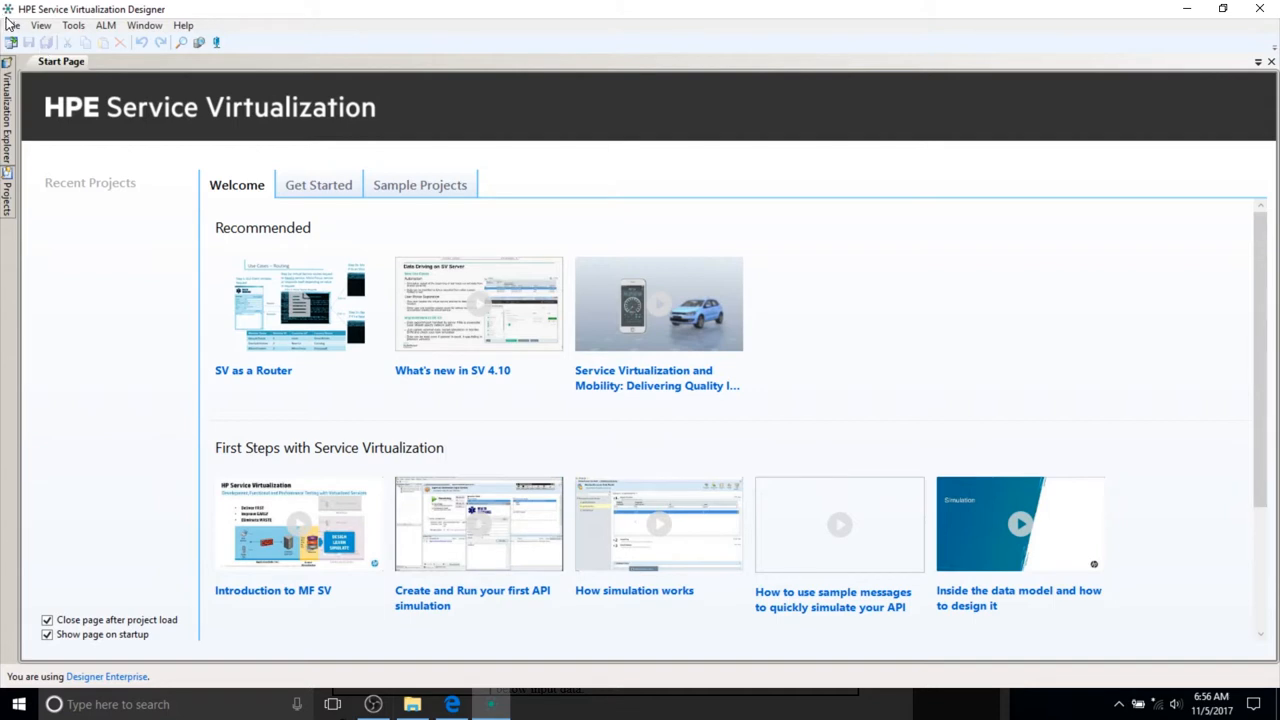
Create a new virtualization project named Fraud Detection on the Embedded Server
left_click(13, 25)
mouse_move(183, 40)
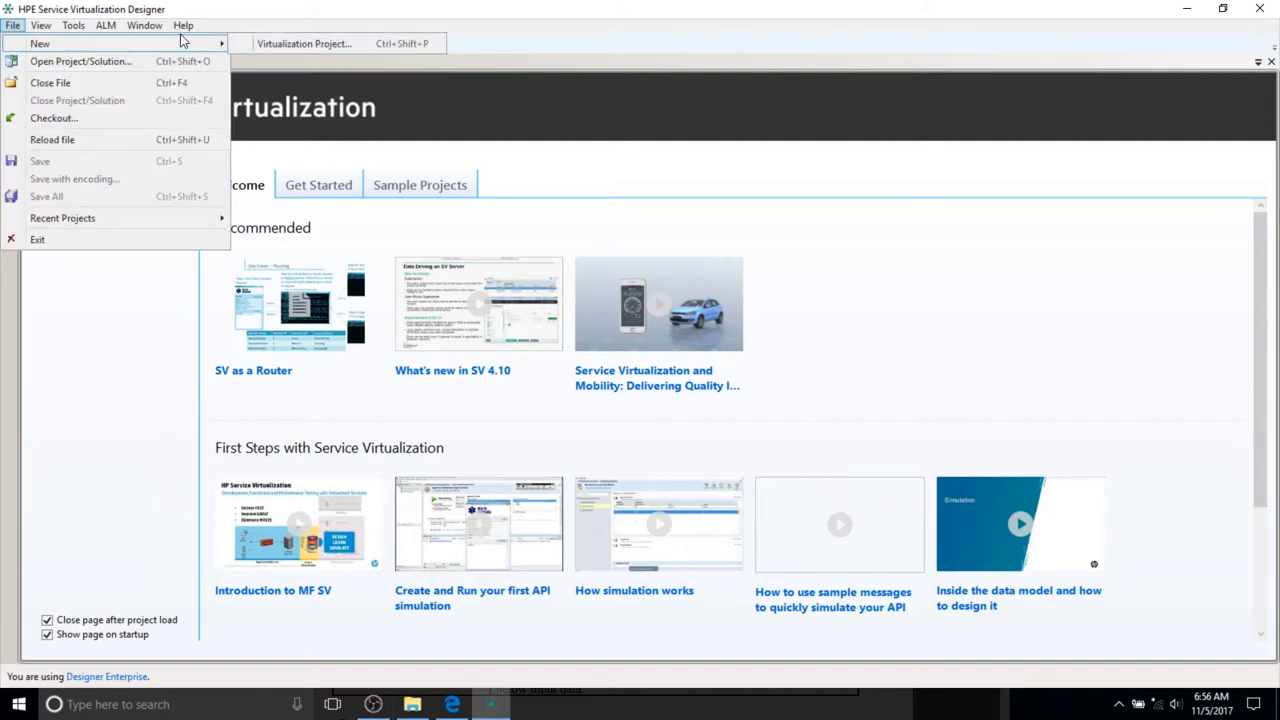
left_click(252, 44)
left_click(460, 314)
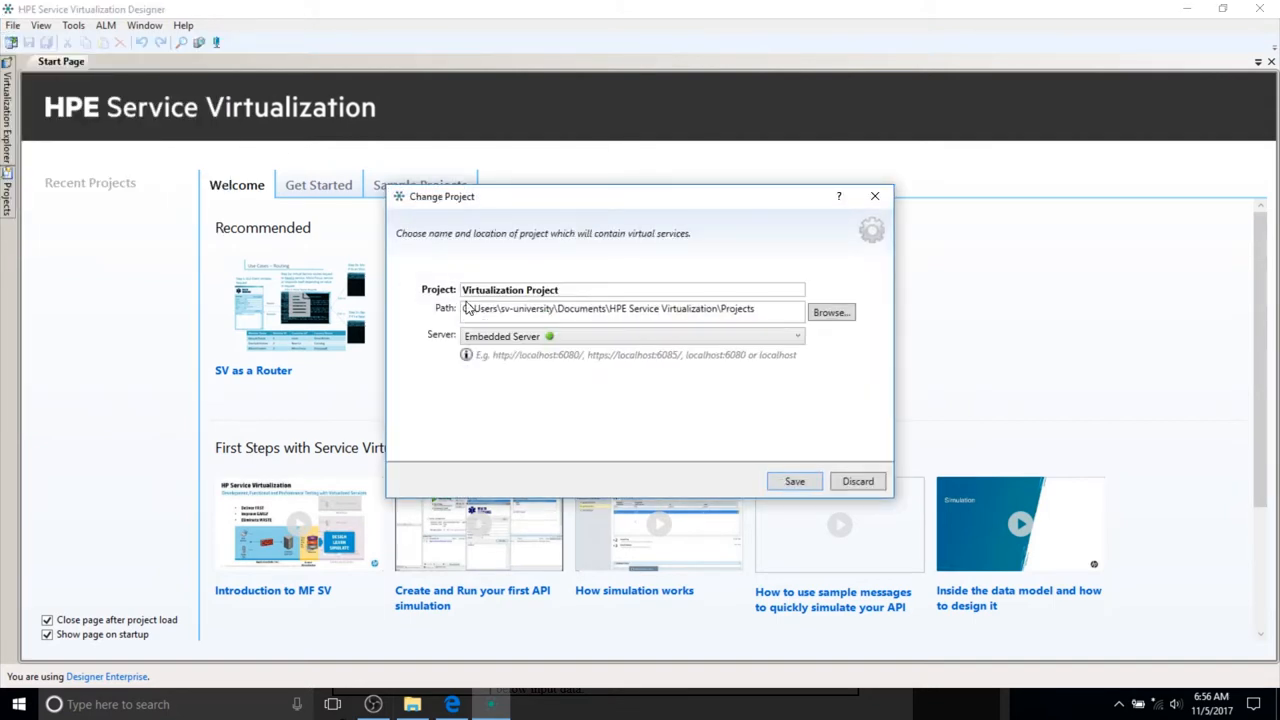
left_click_drag(580, 289, 318, 283)
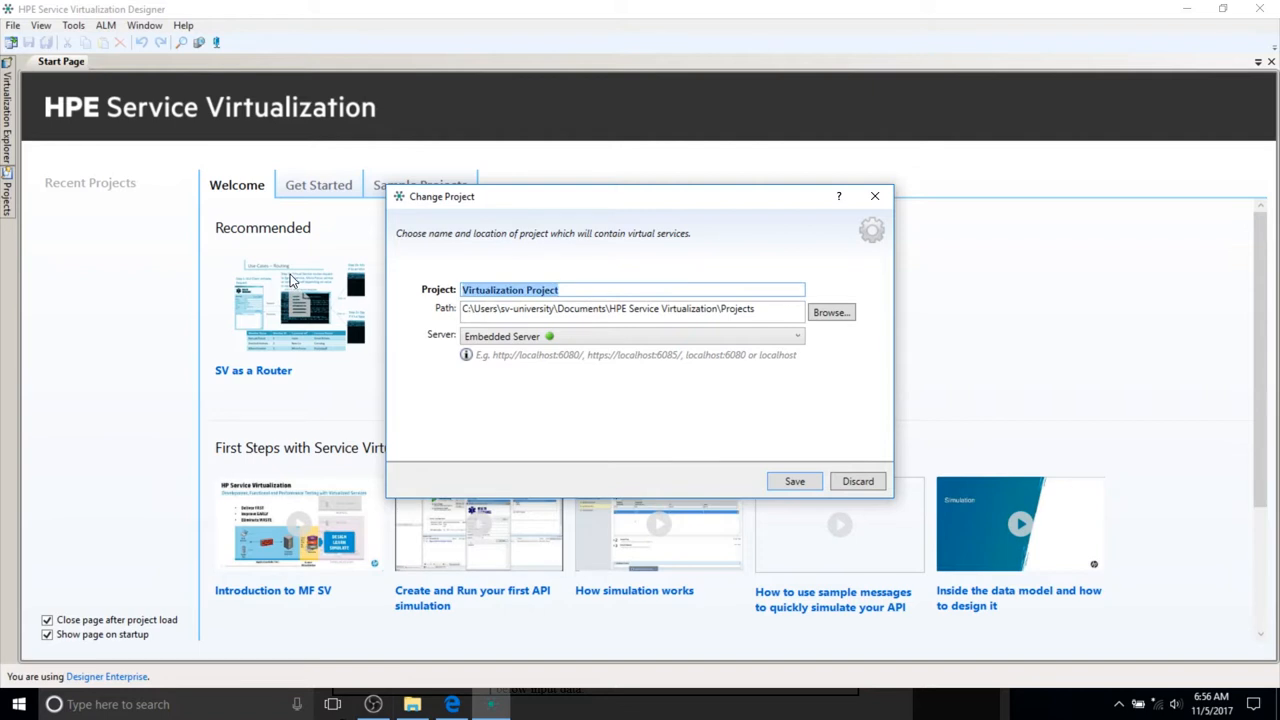
type("Fraud Detection")
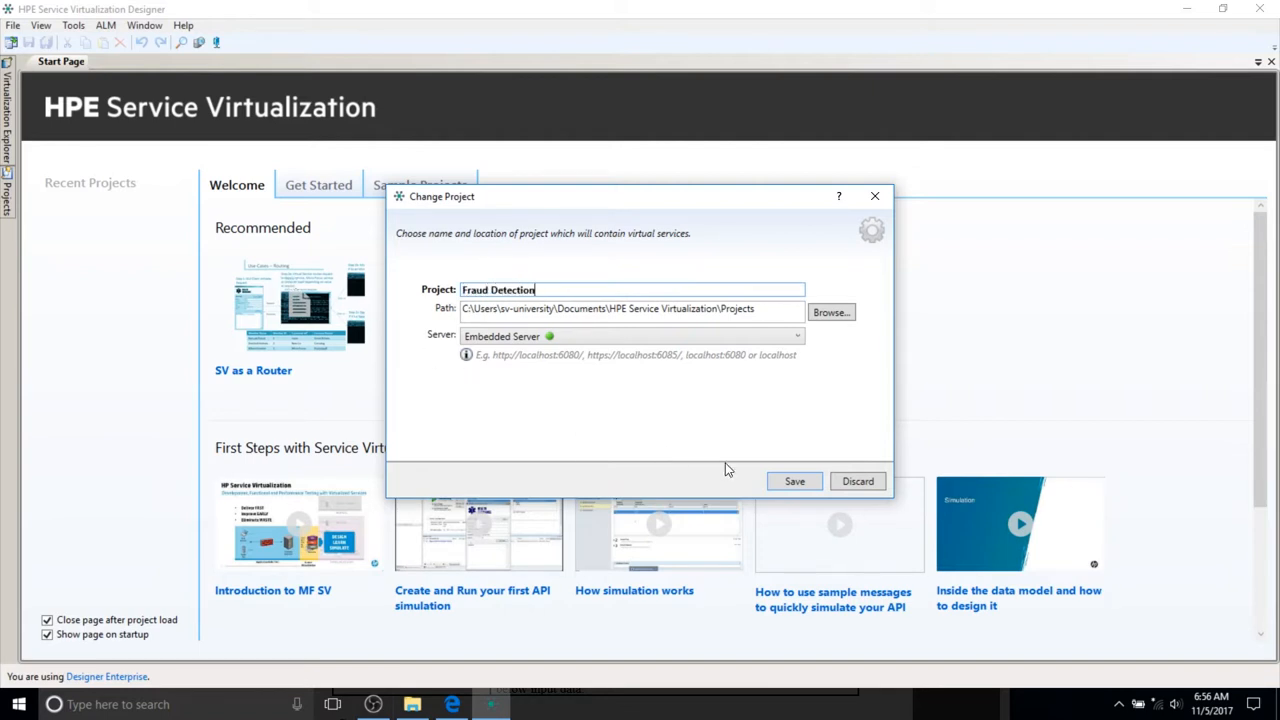
left_click(791, 481)
left_click(792, 482)
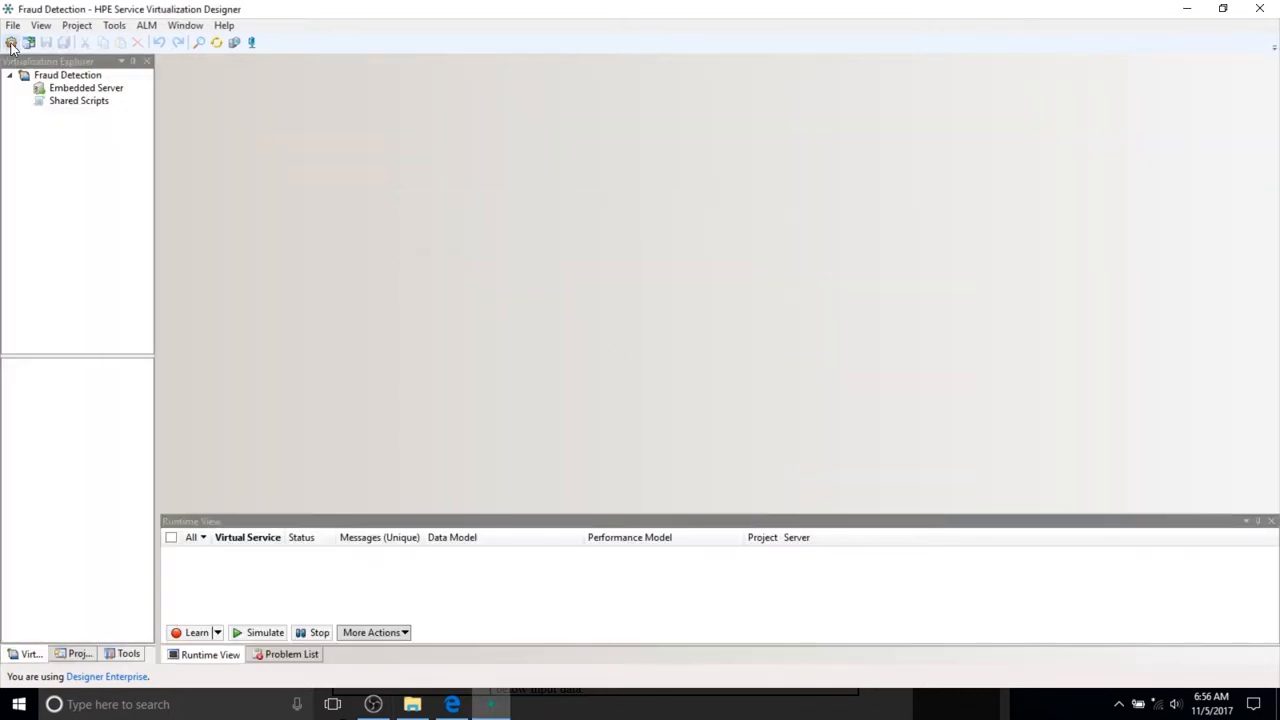
Start a new virtual service and import the fraud service's contract file from the demo folder as its service description
left_click(11, 44)
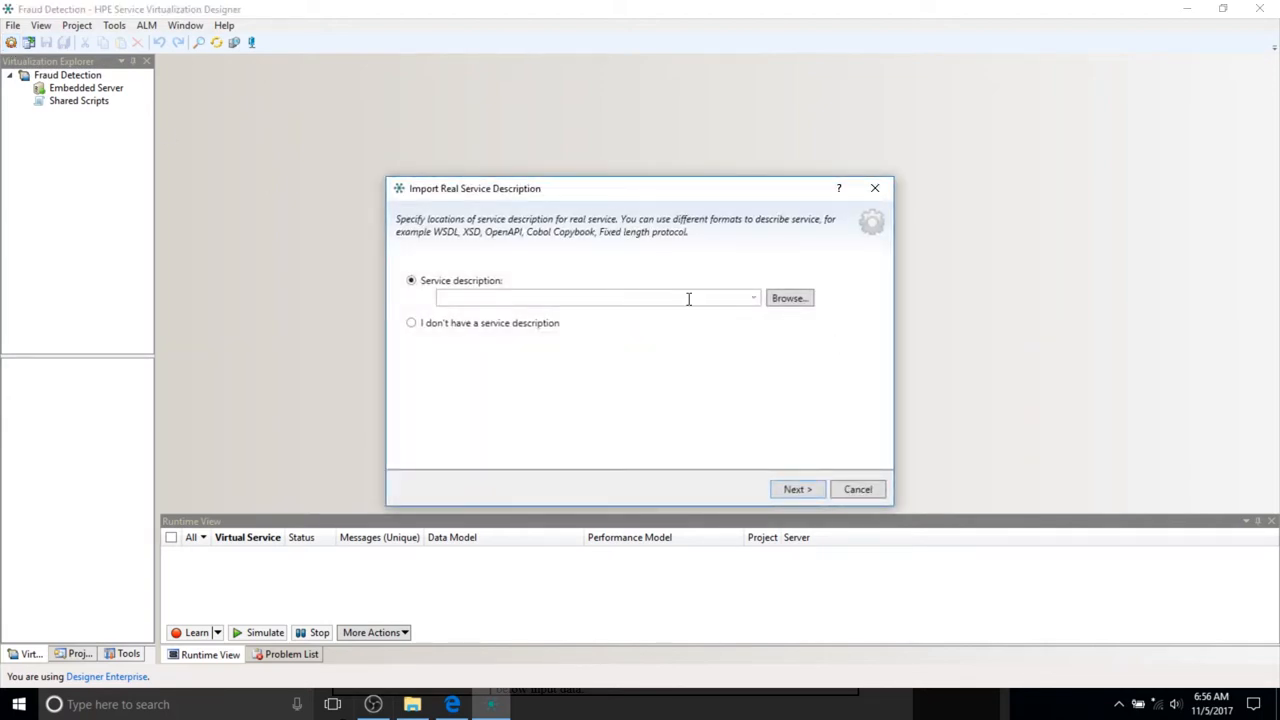
left_click(792, 299)
double_click(583, 345)
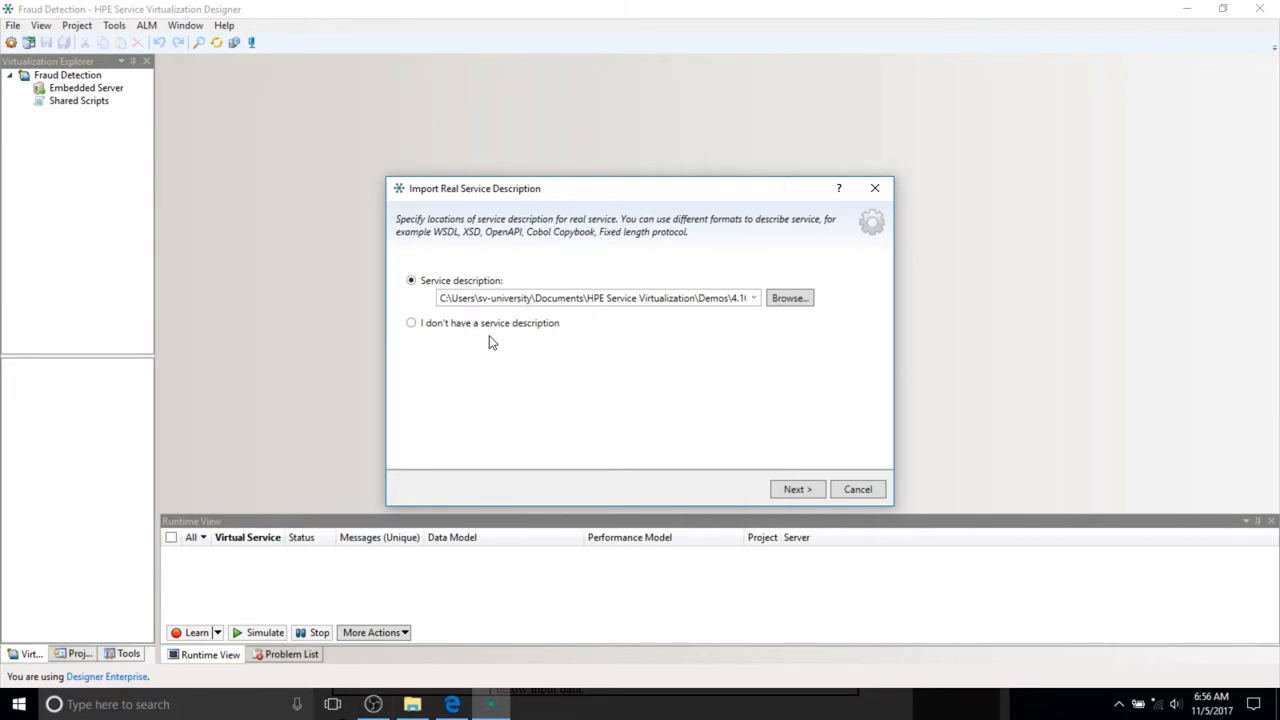
left_click(794, 491)
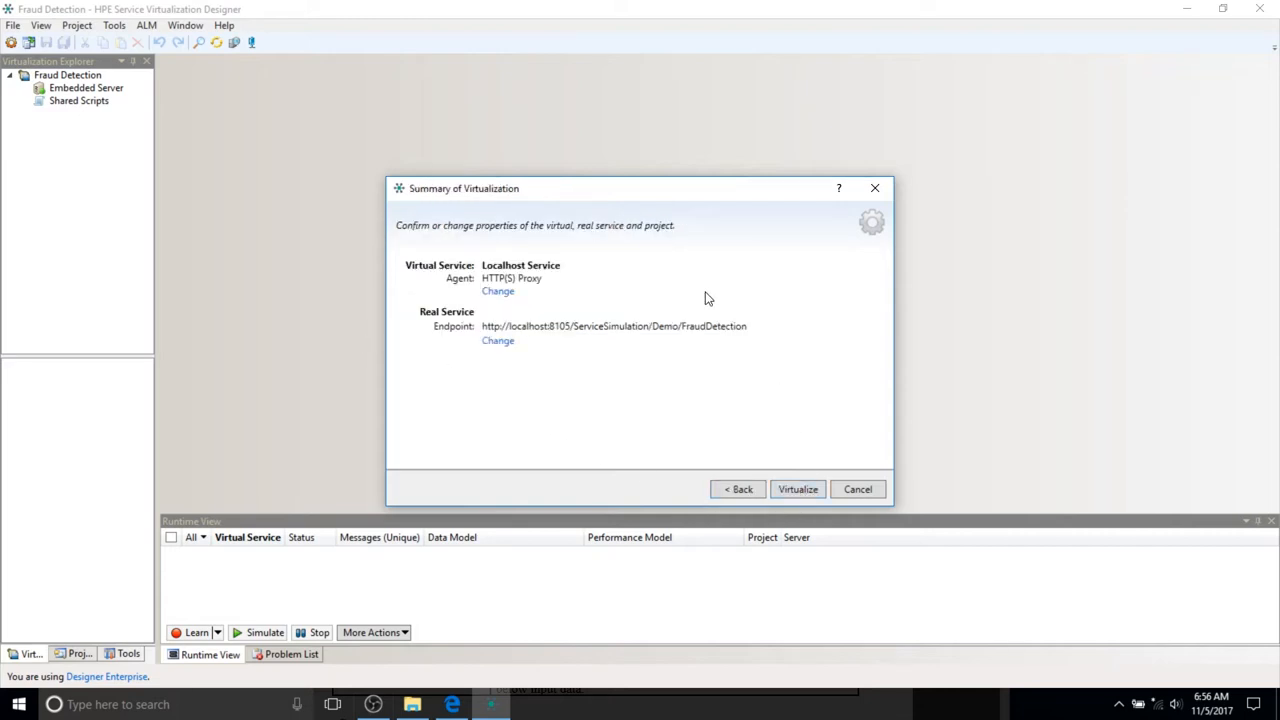
Name the virtual service Fraud Service with HTTP Gateway as its agent, and virtualize it
left_click(505, 292)
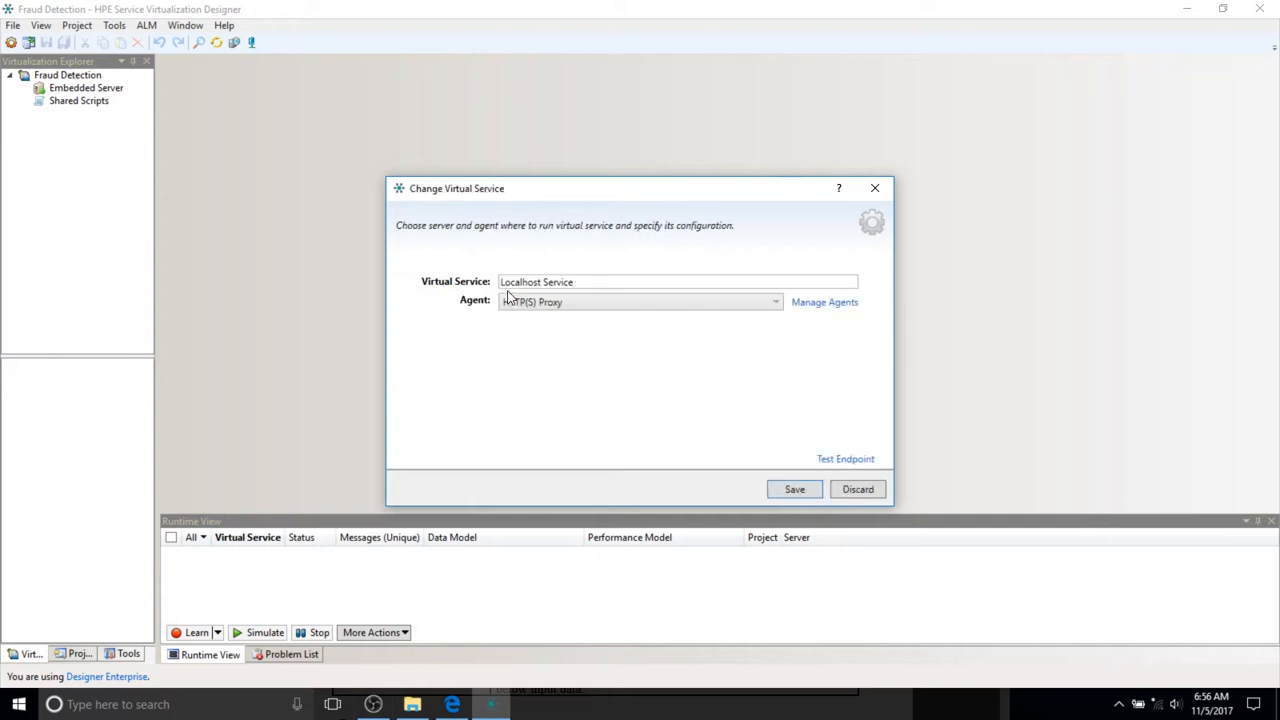
left_click(548, 304)
left_click(560, 320)
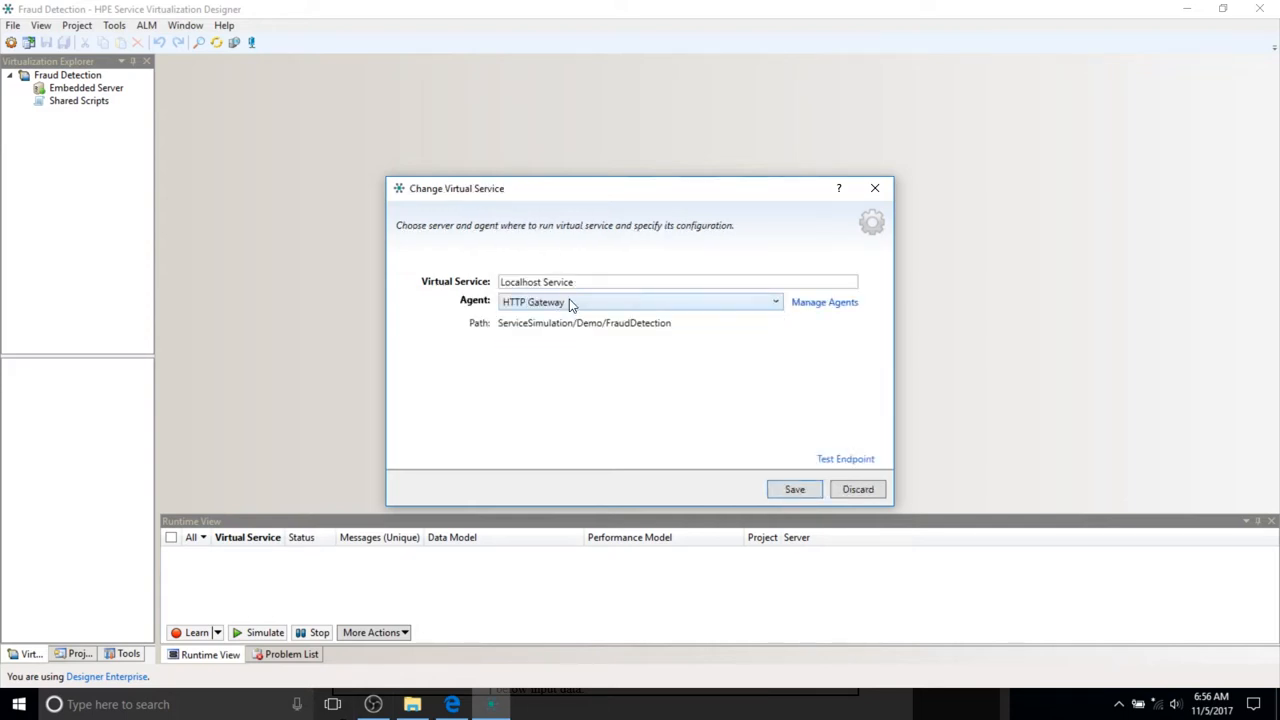
triple_click(589, 283)
type("Fraud")
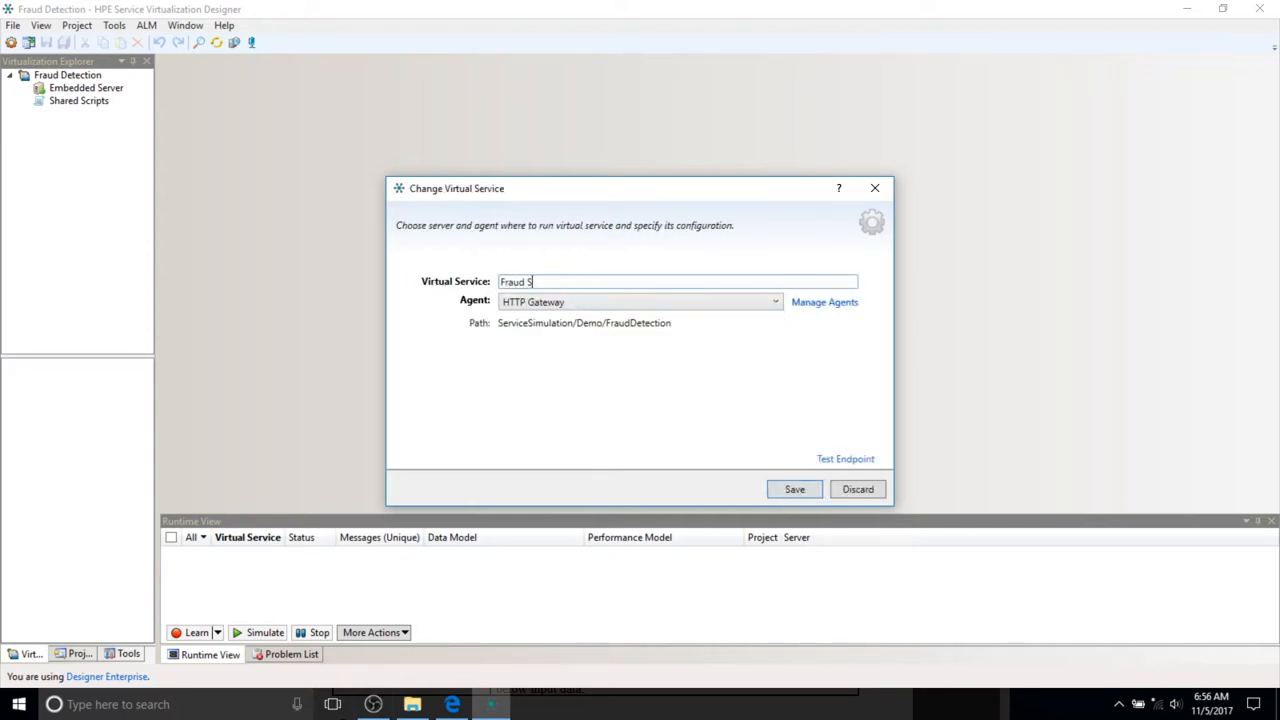
left_click(790, 497)
left_click(790, 497)
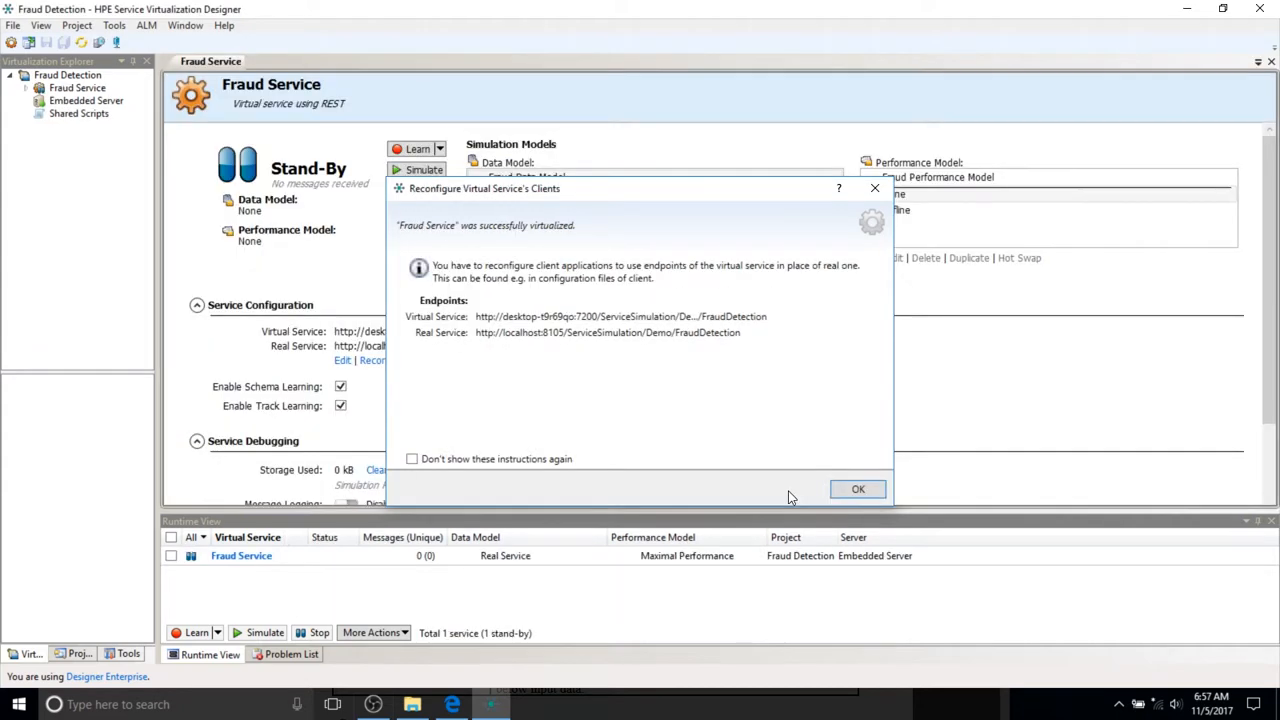
left_click(857, 490)
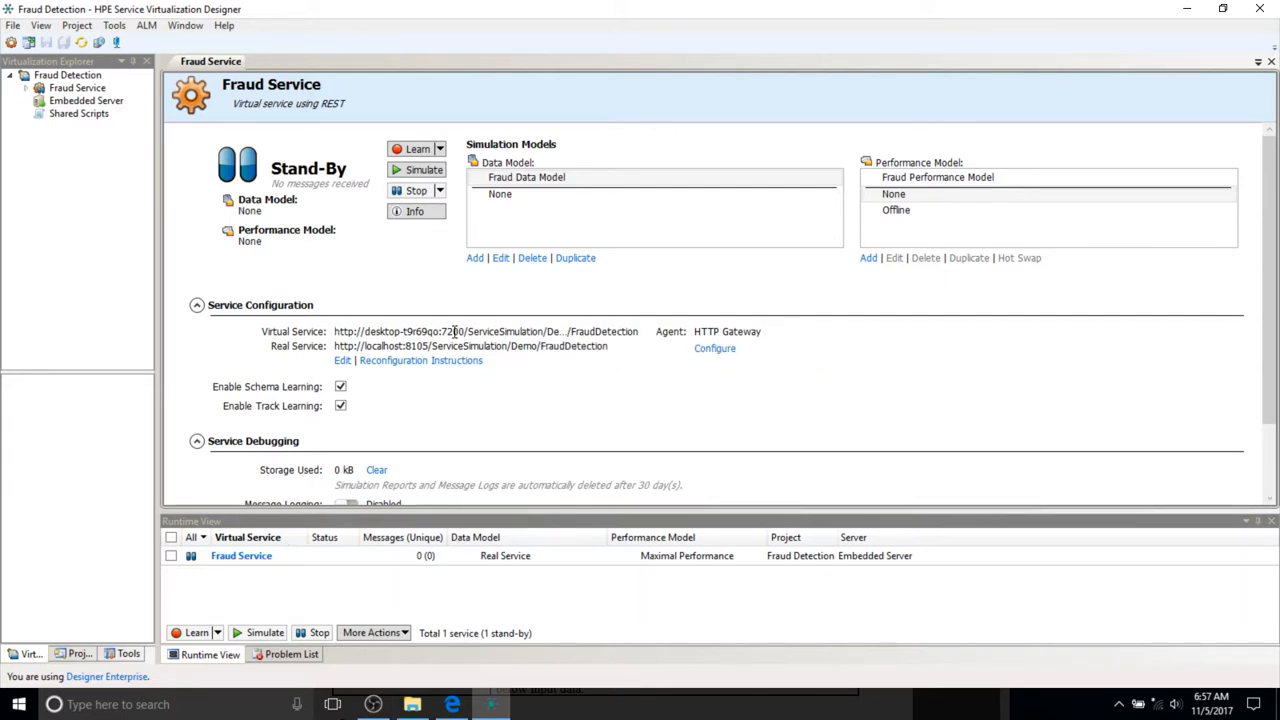
Open the Fraud Data Model of the Fraud Service and expand its Learned Data rule
left_click(28, 89)
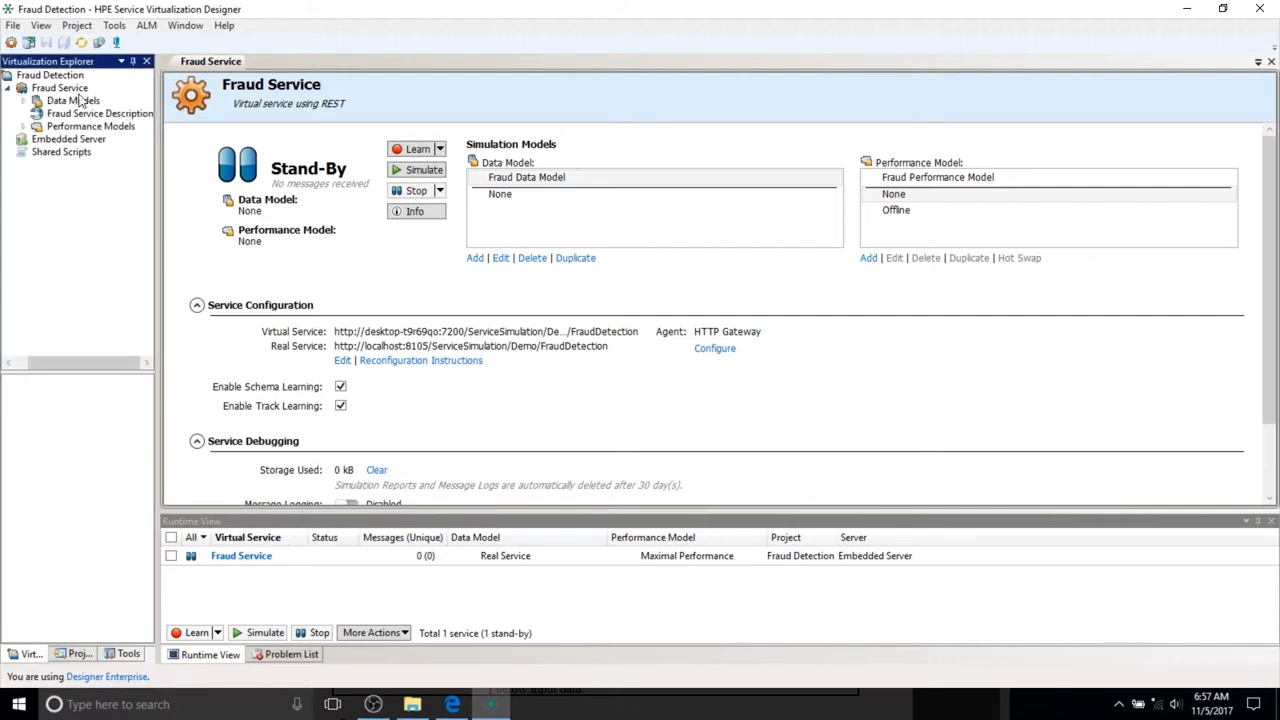
left_click(25, 101)
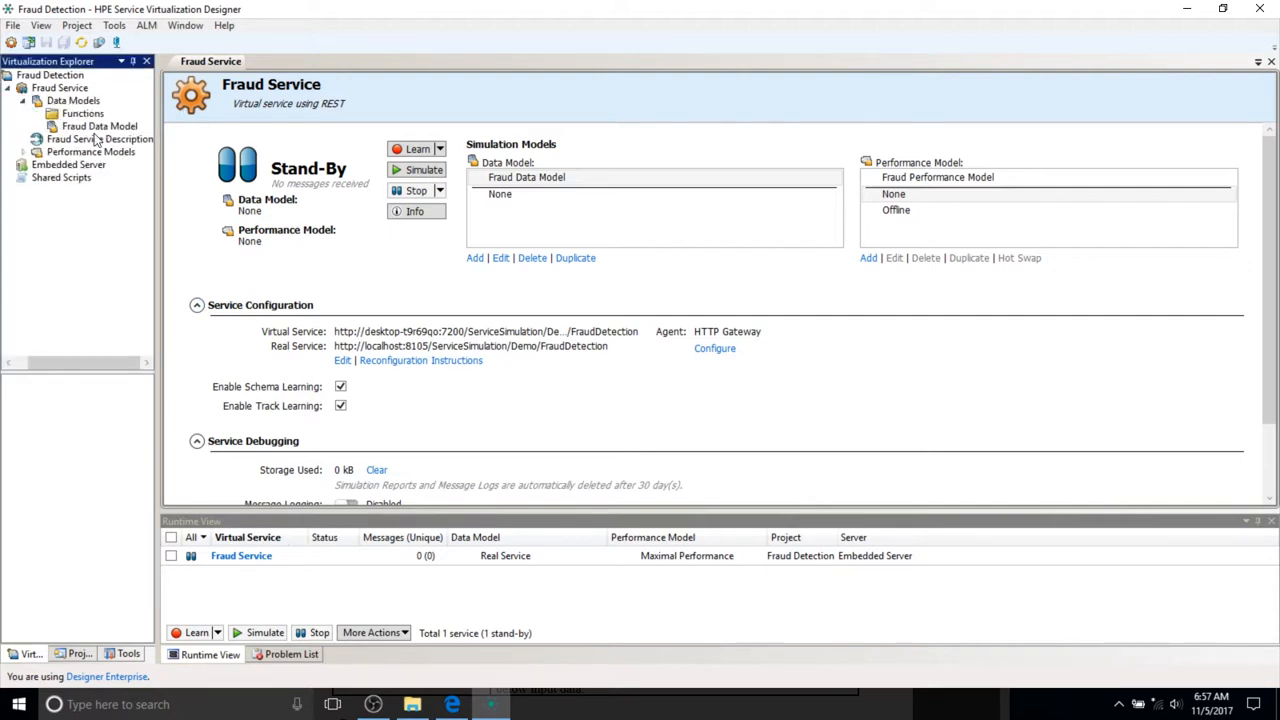
double_click(98, 131)
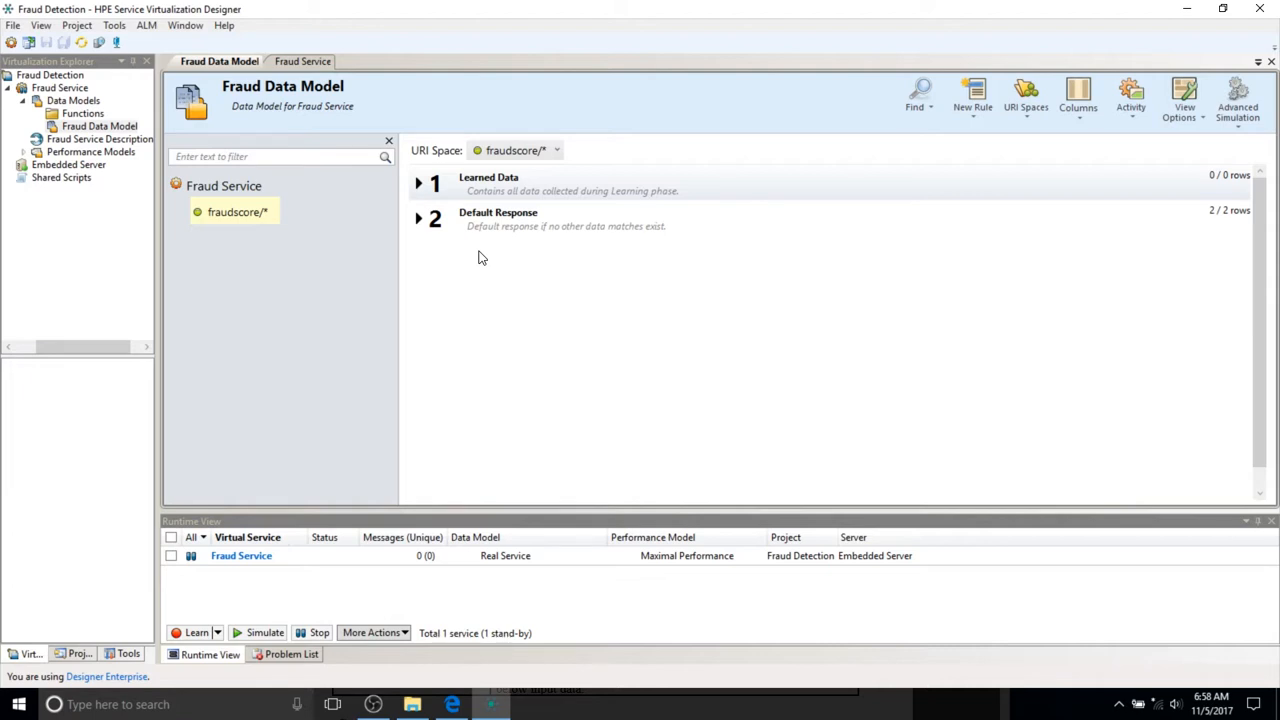
left_click(418, 184)
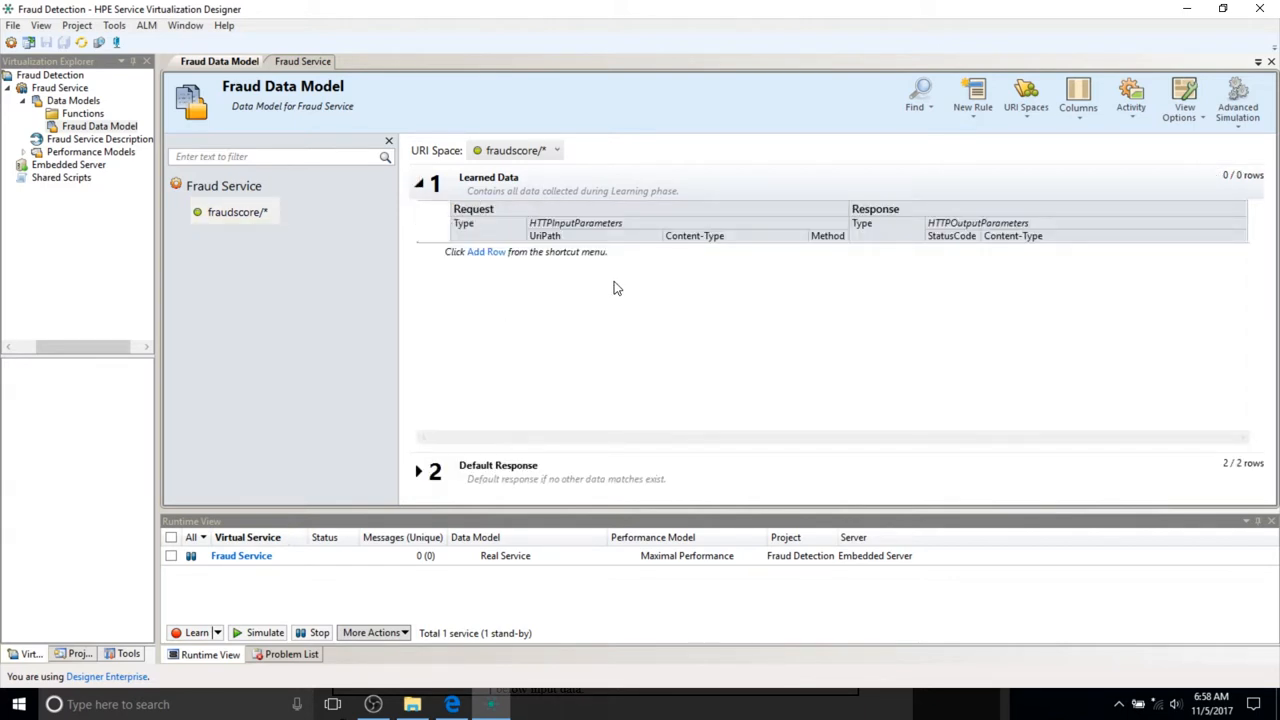
Disable the Learned Data rule and enable it again
left_click(430, 194)
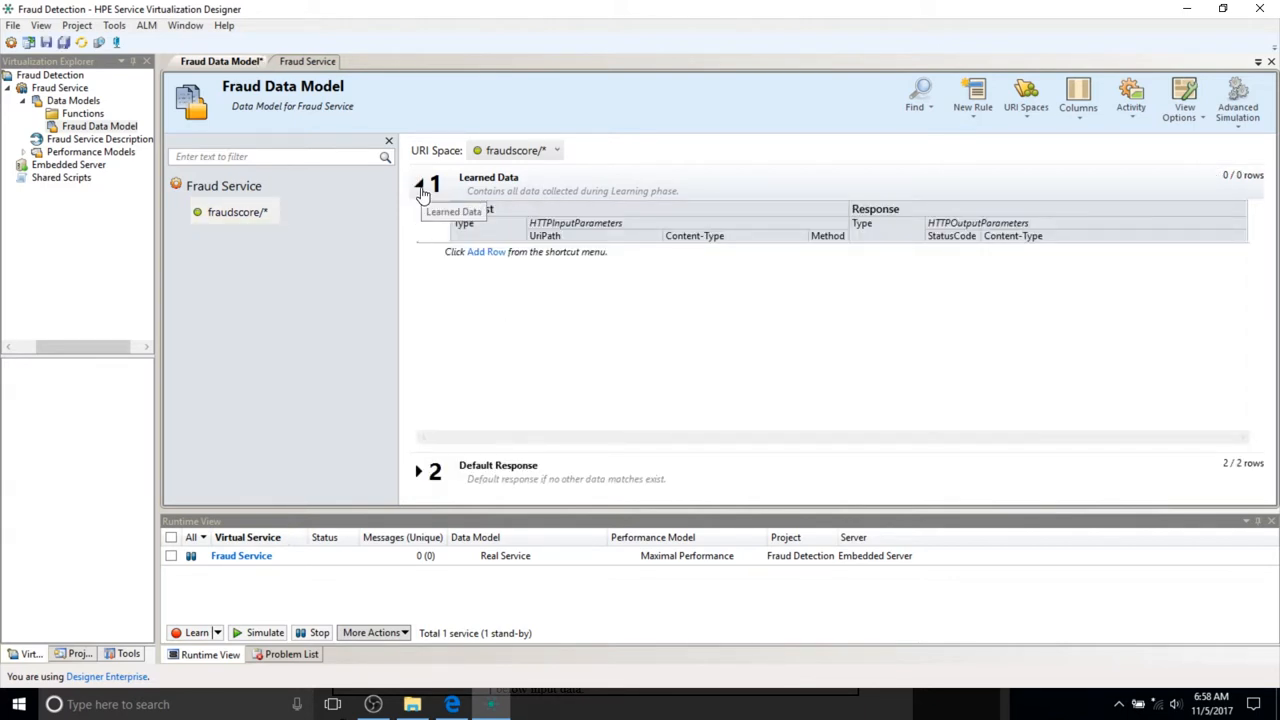
right_click(570, 194)
left_click(617, 285)
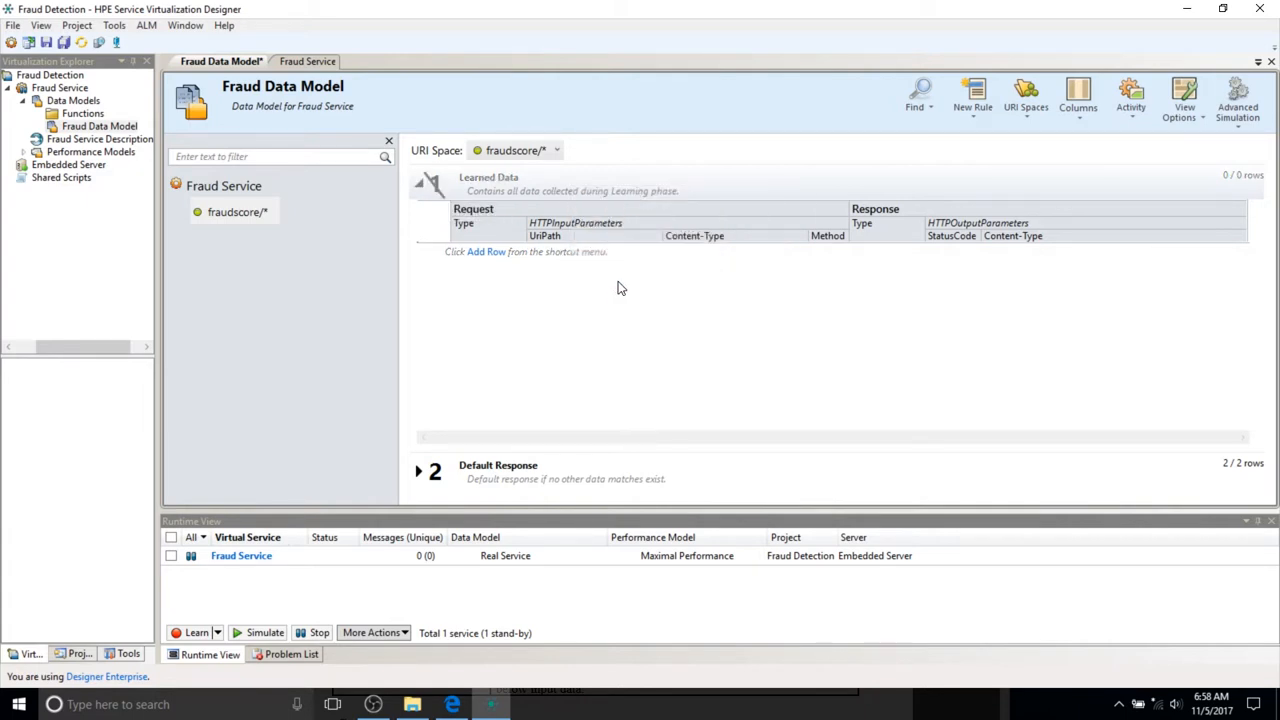
right_click(624, 195)
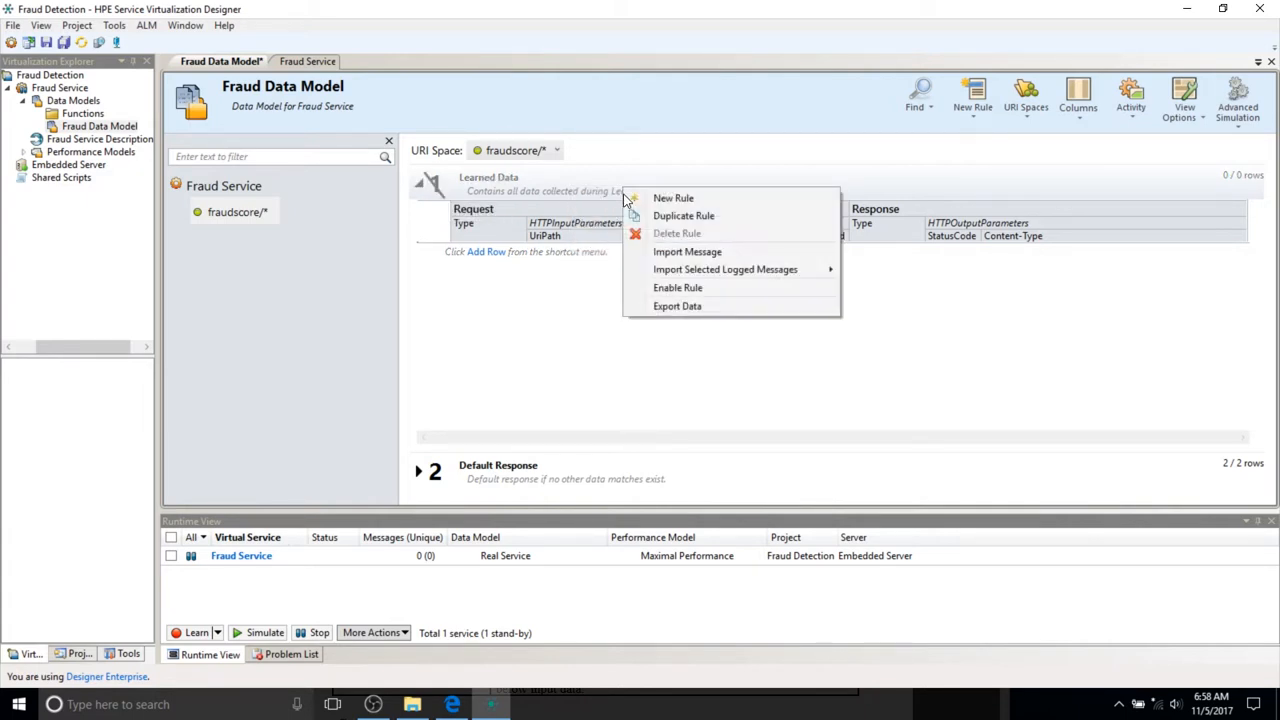
left_click(665, 290)
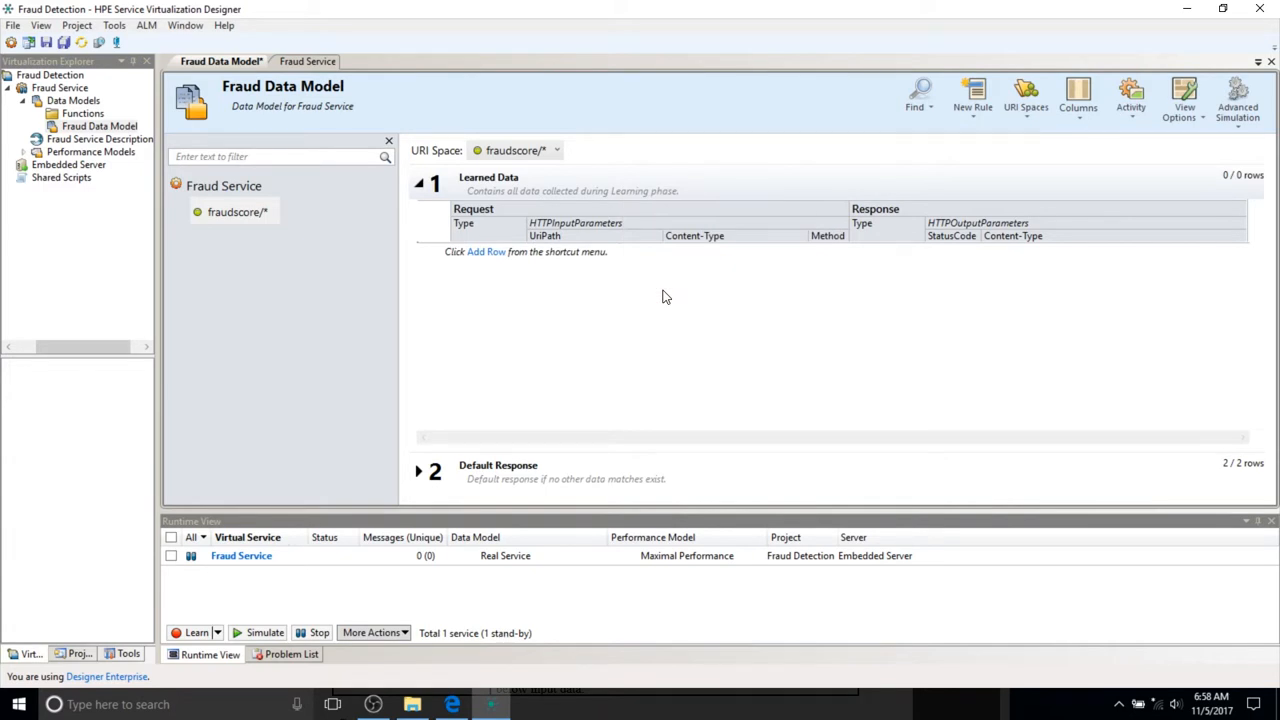
Collapse the Learned Data rule, expand the Default Response rule and save the data model
left_click(419, 185)
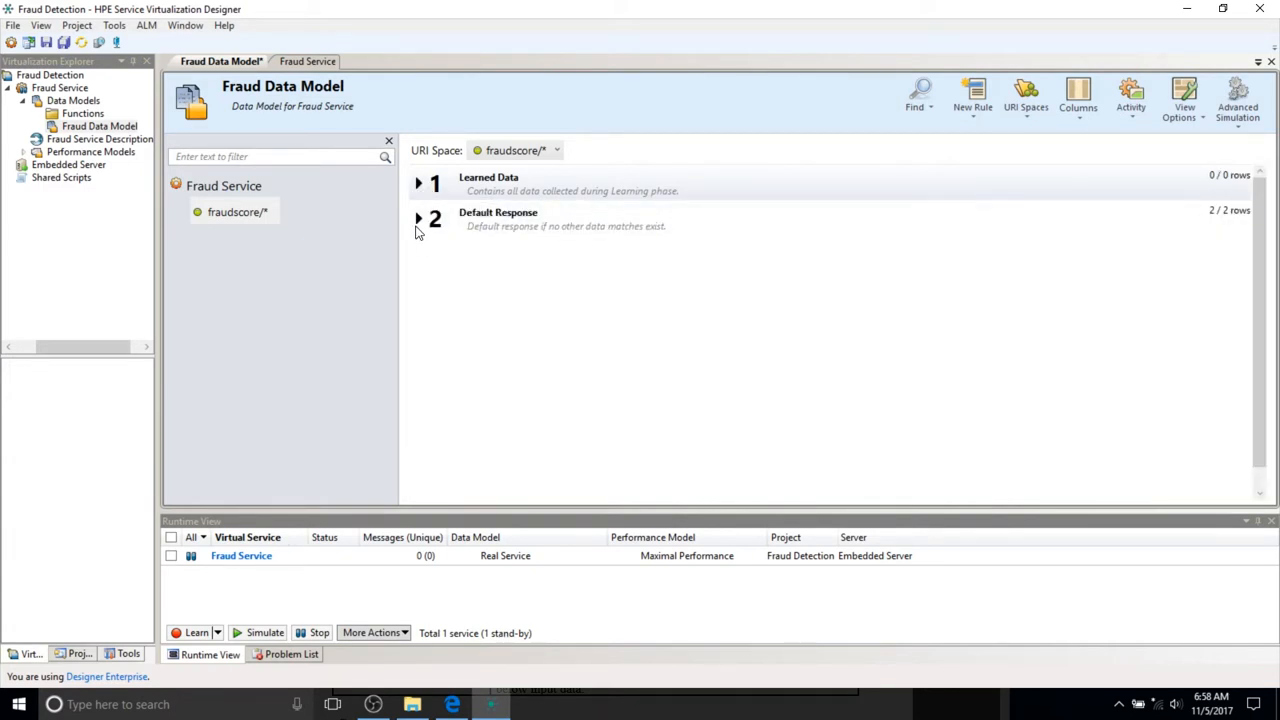
left_click(420, 228)
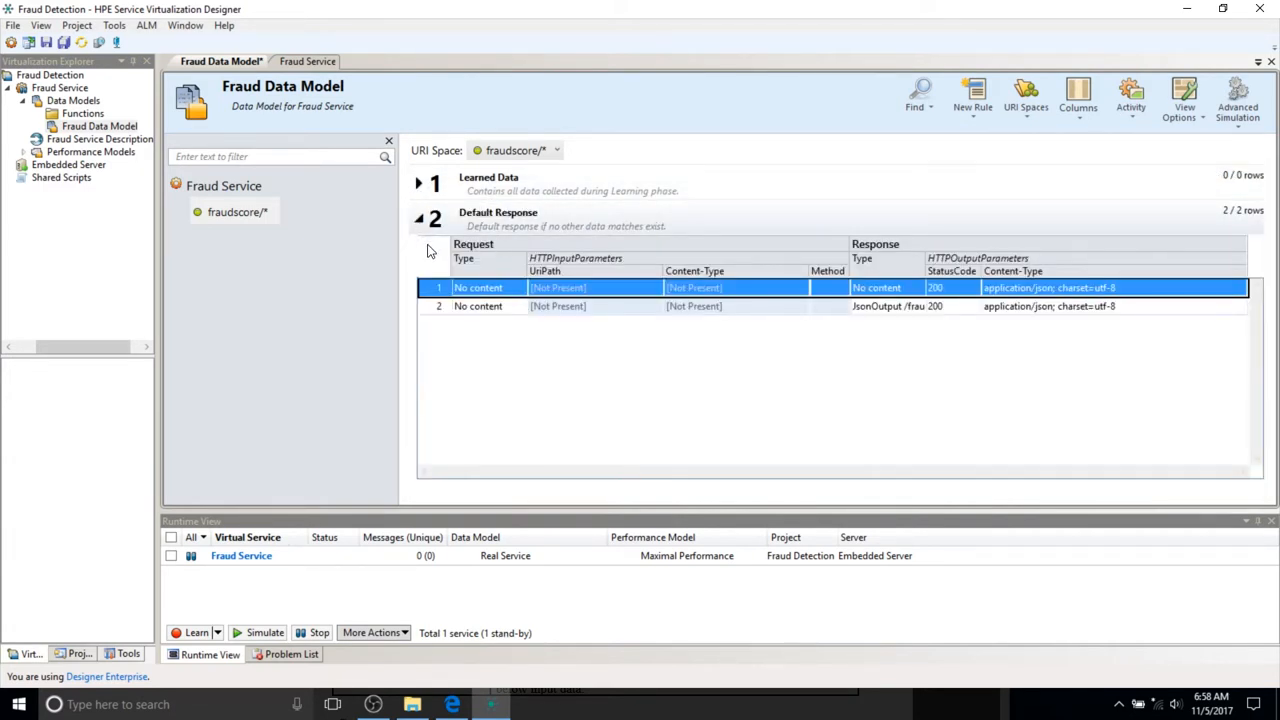
right_click(646, 214)
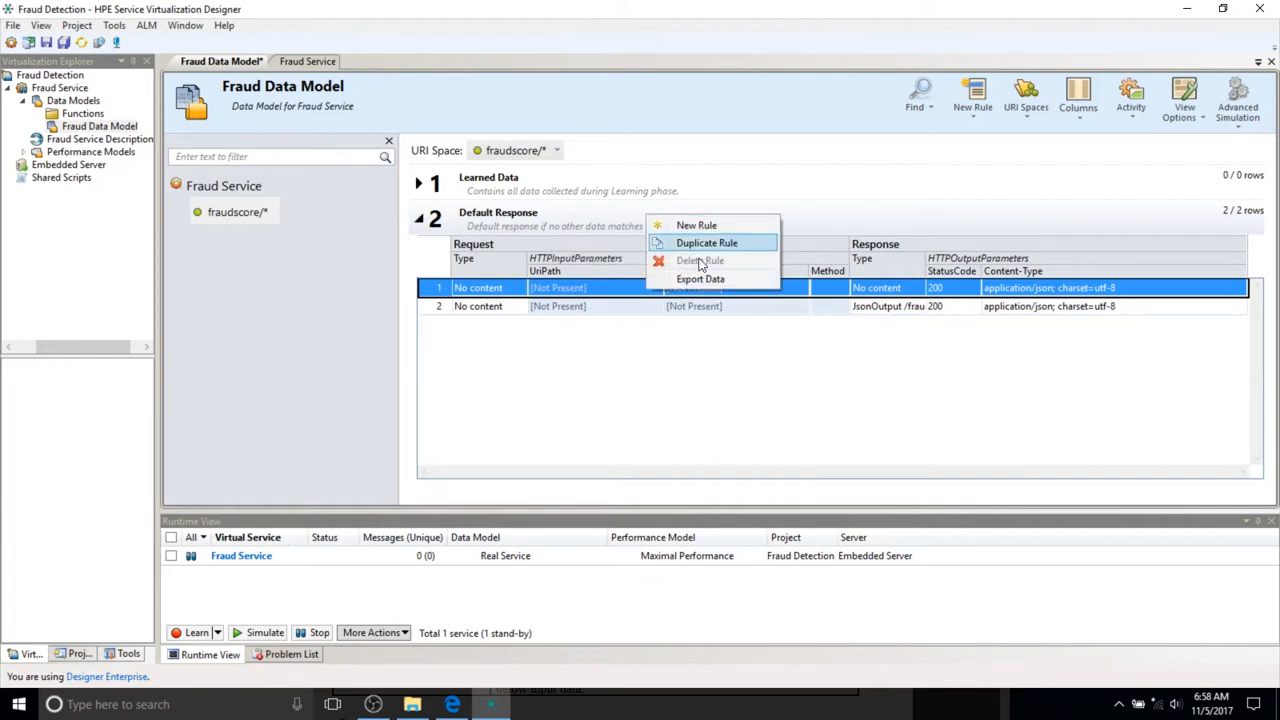
left_click(668, 446)
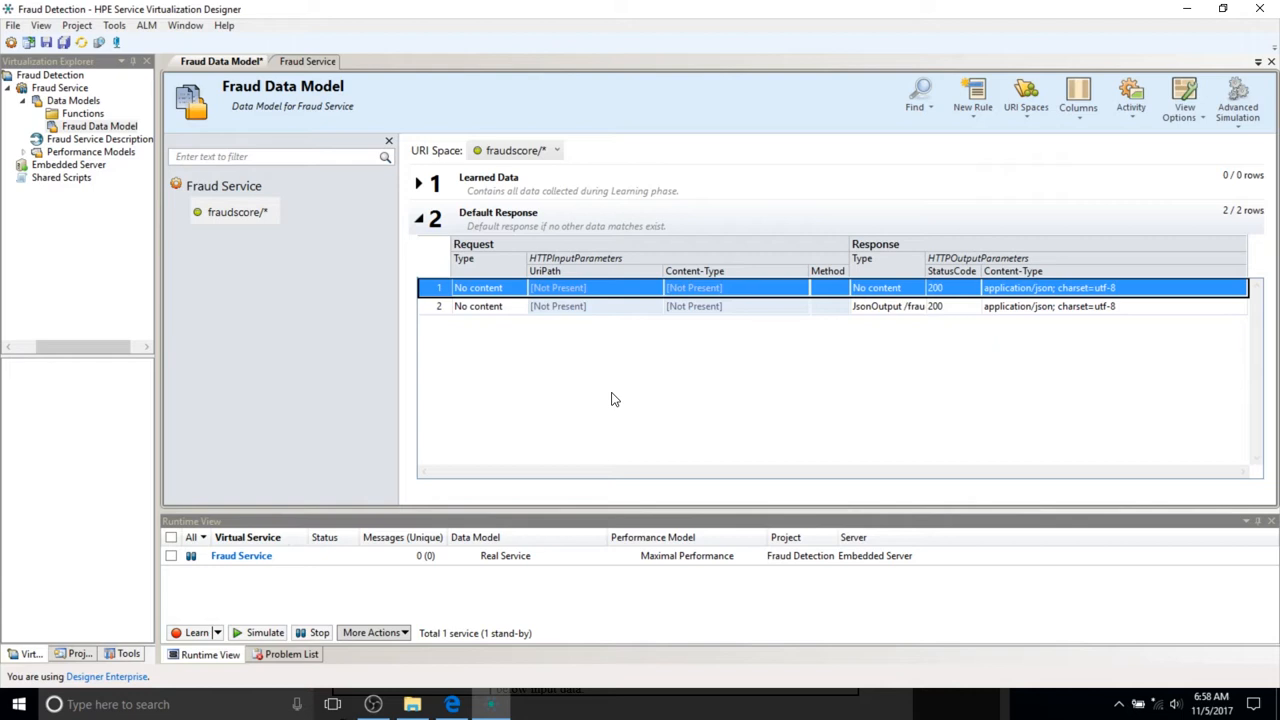
key("ctrl+s")
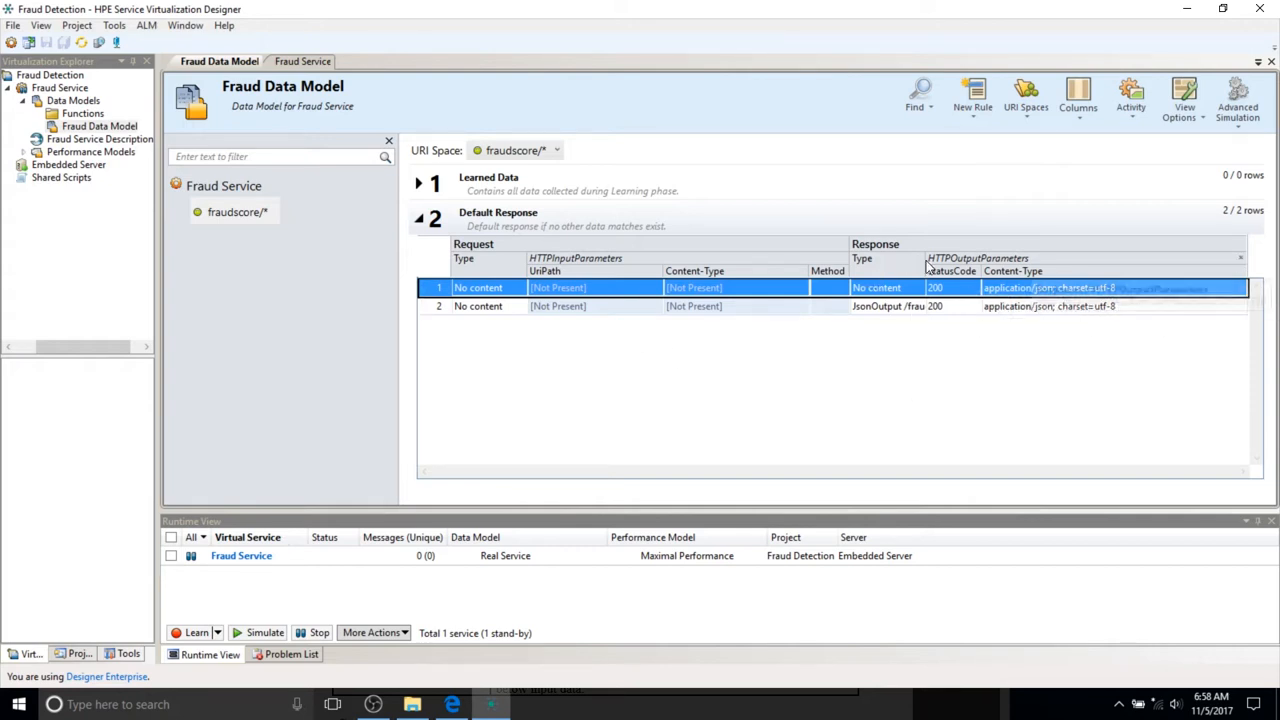
Open the column selection for the Default Response rule and set the request type to JsonInput /fraudscore/*
right_click(703, 251)
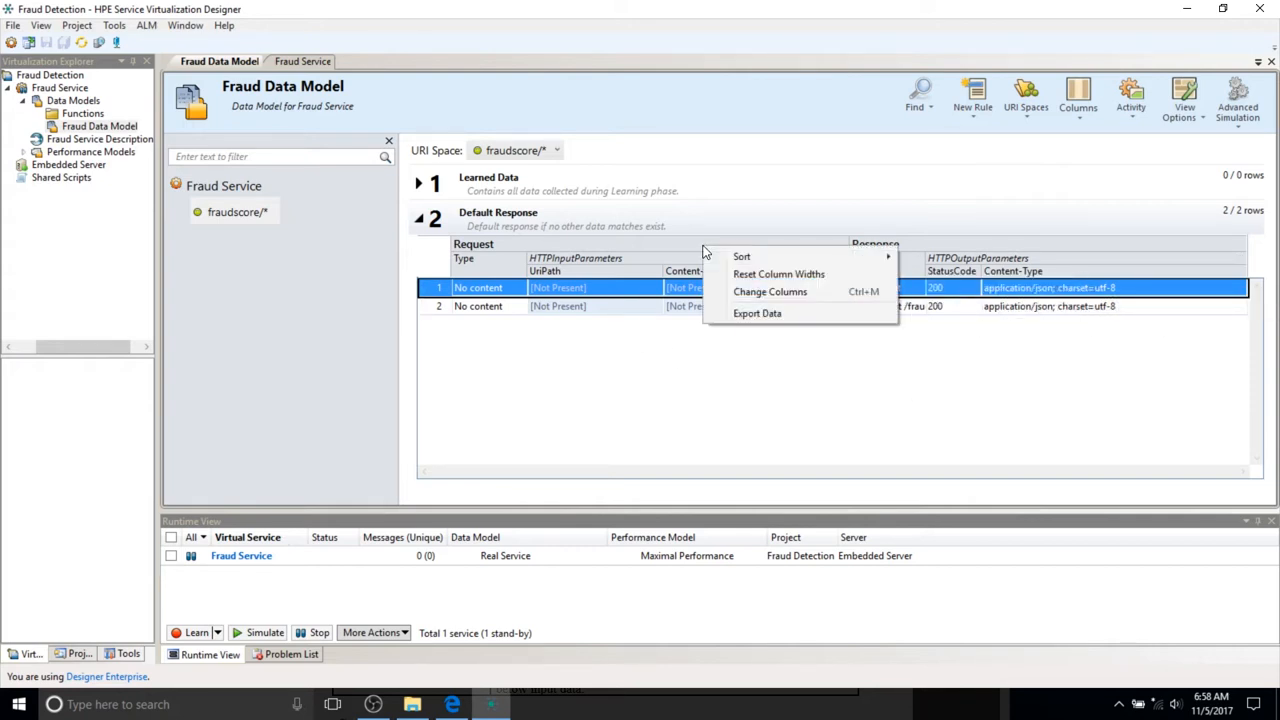
left_click(772, 290)
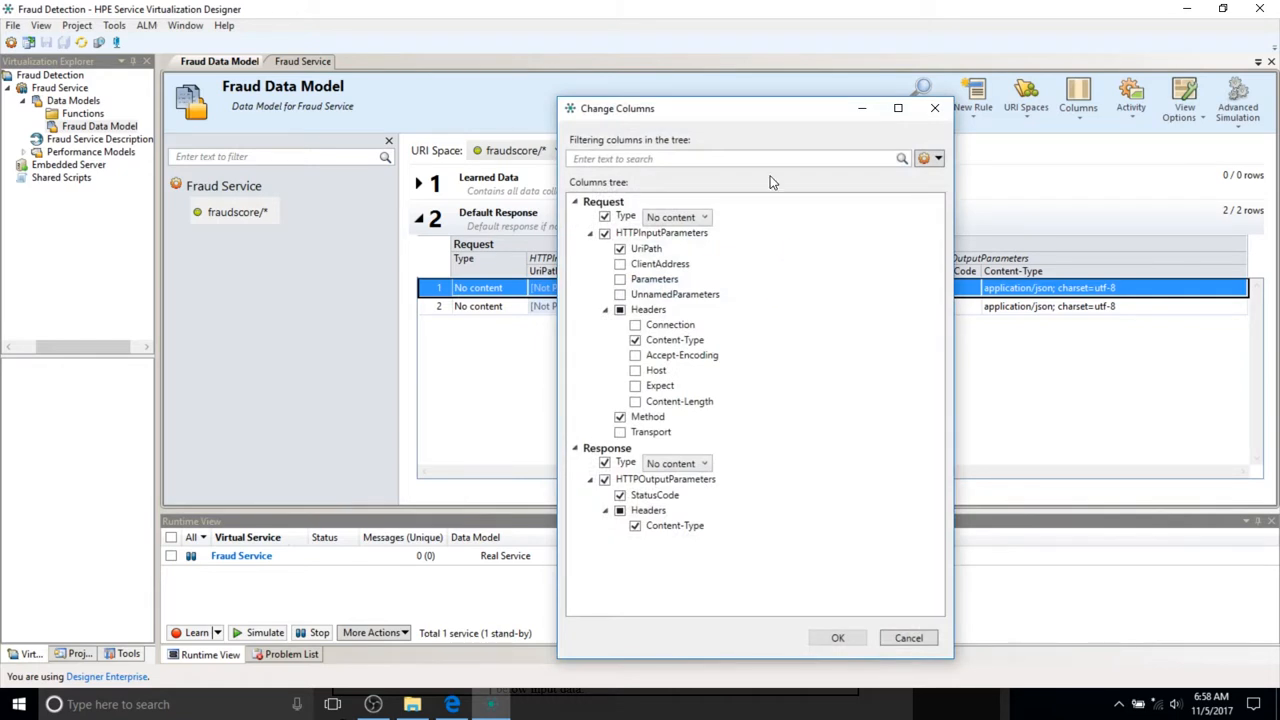
left_click_drag(731, 111, 543, 71)
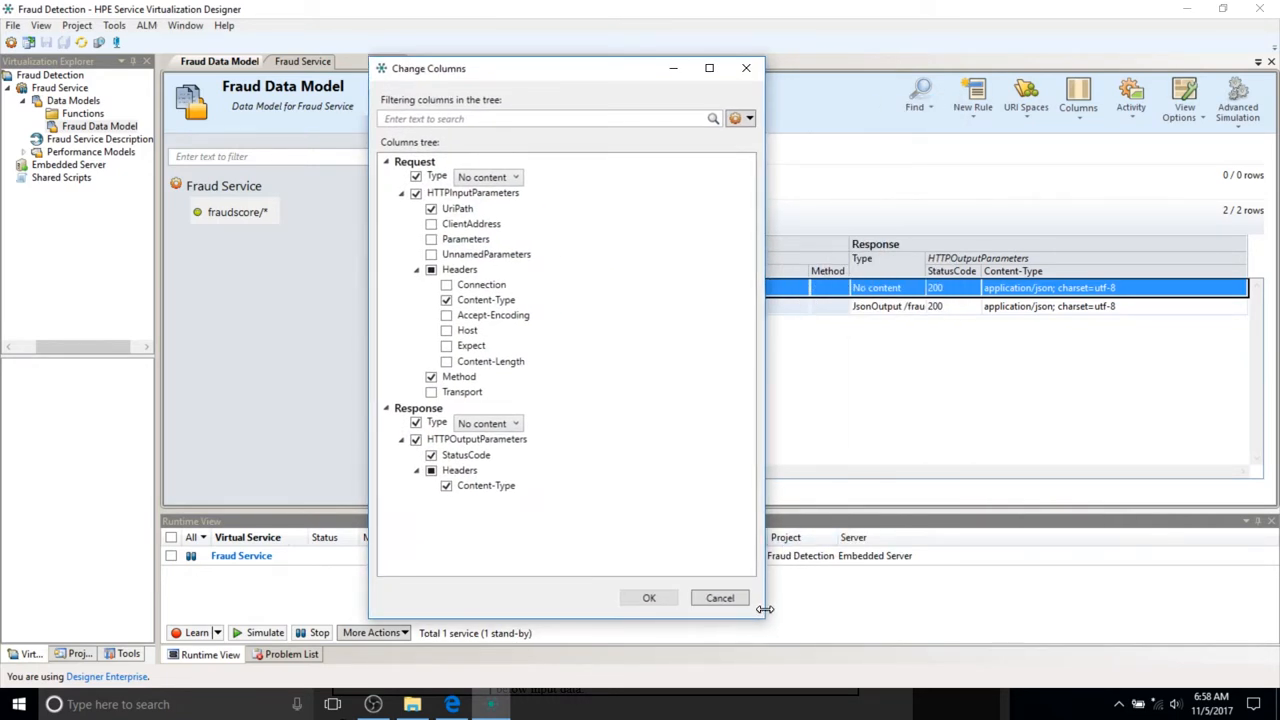
left_click_drag(764, 607, 908, 609)
left_click(494, 181)
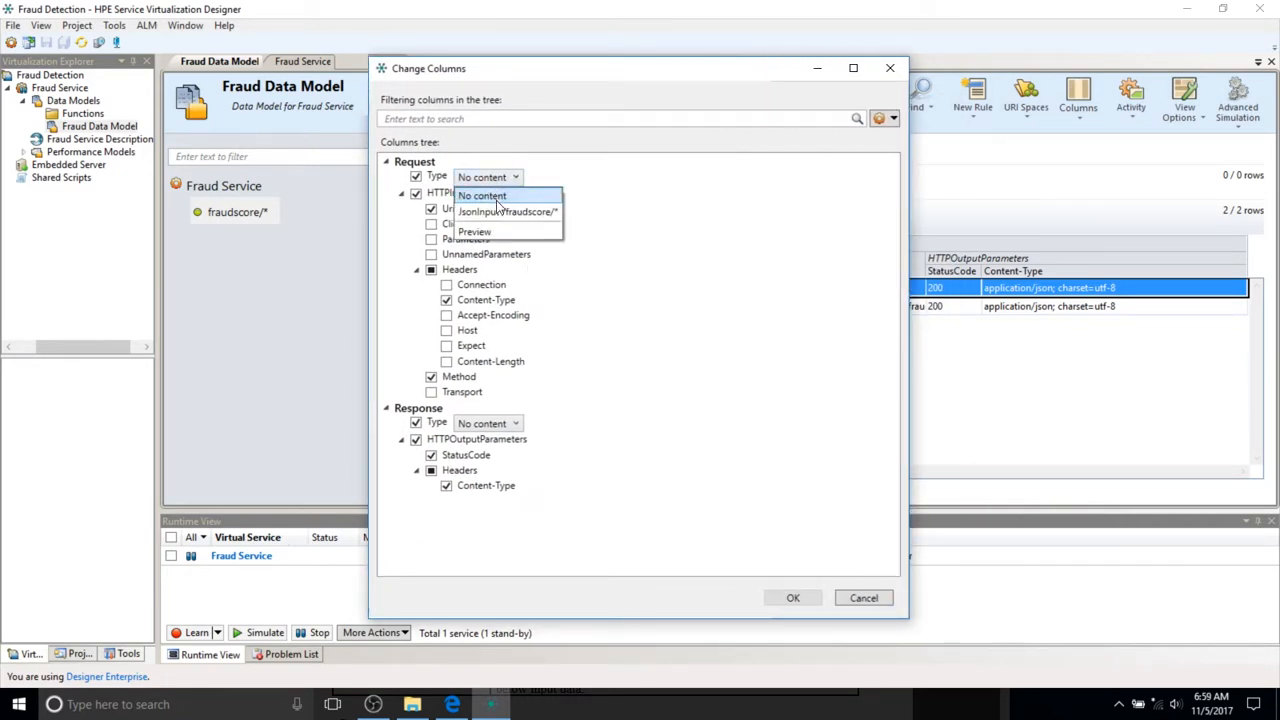
left_click(497, 206)
Remove the UriPath, Content-Type and Method columns from the request's HTTPInputParameters and collapse that group
left_click(431, 209)
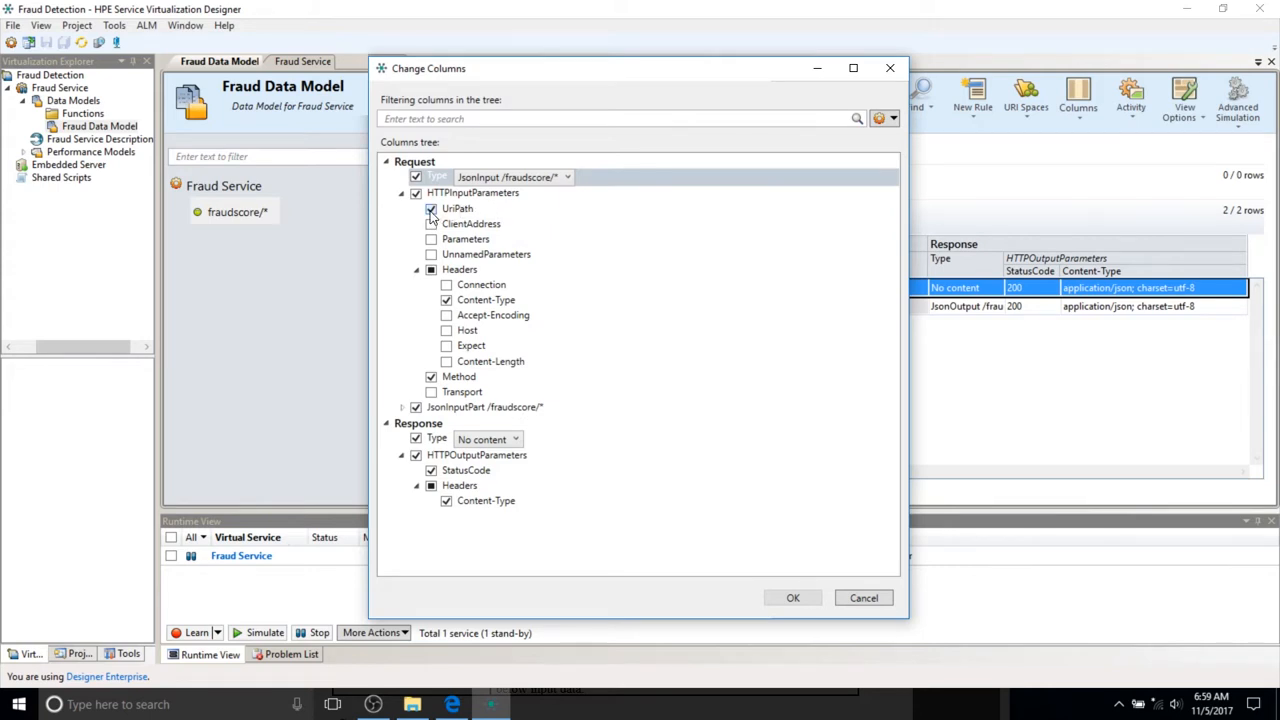
left_click(446, 300)
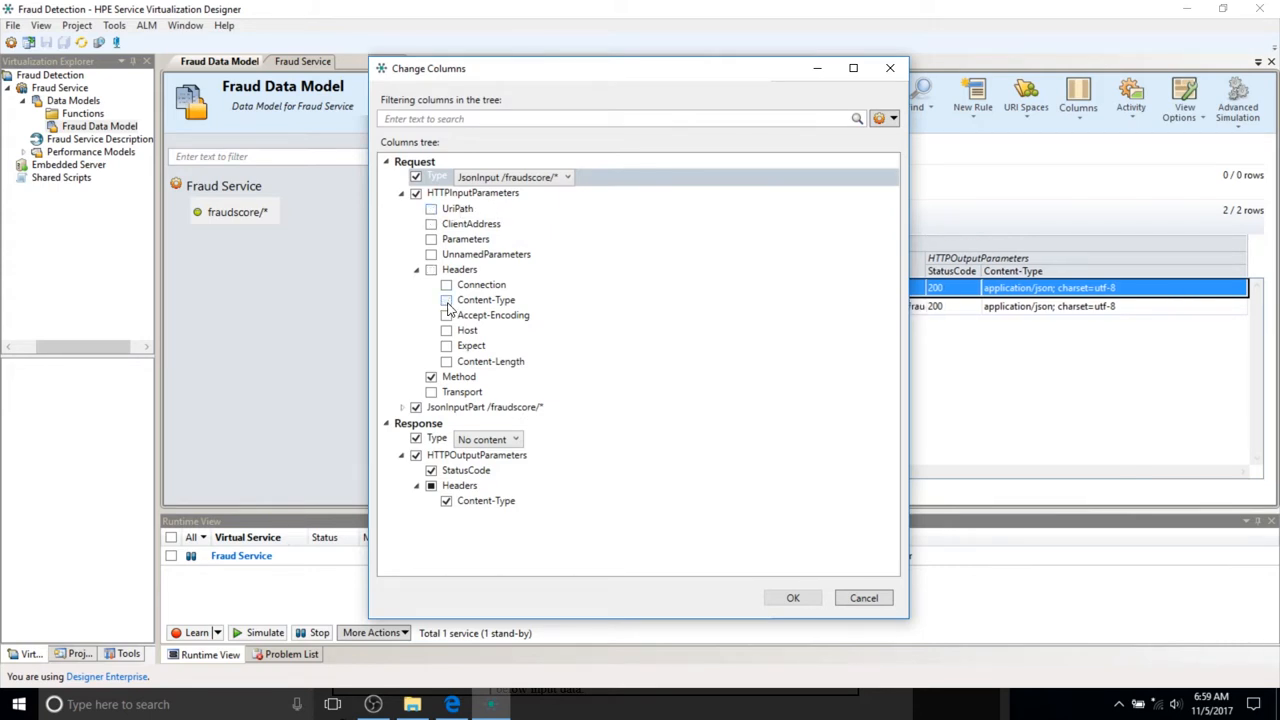
left_click(431, 377)
left_click(401, 193)
Expand the request's JsonInputPart /fraudscore/* and set its type to post Body /fraudscore/* Type
left_click(401, 209)
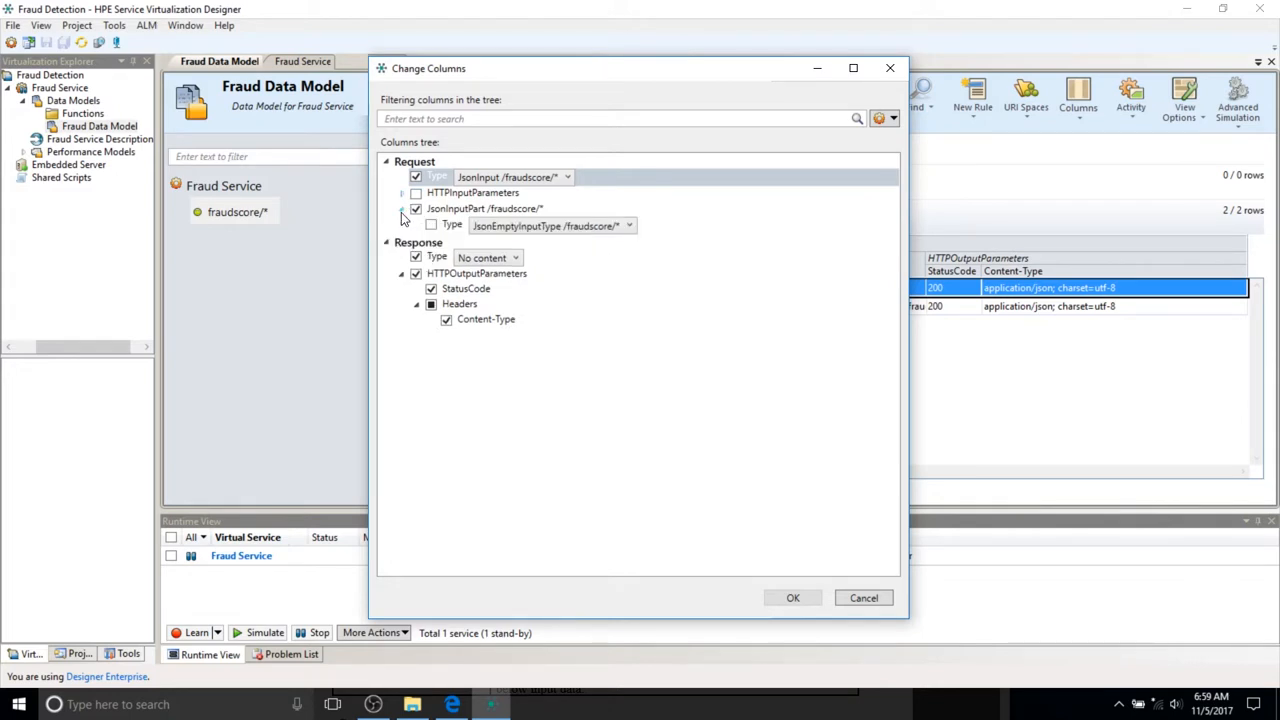
left_click(495, 228)
left_click(503, 259)
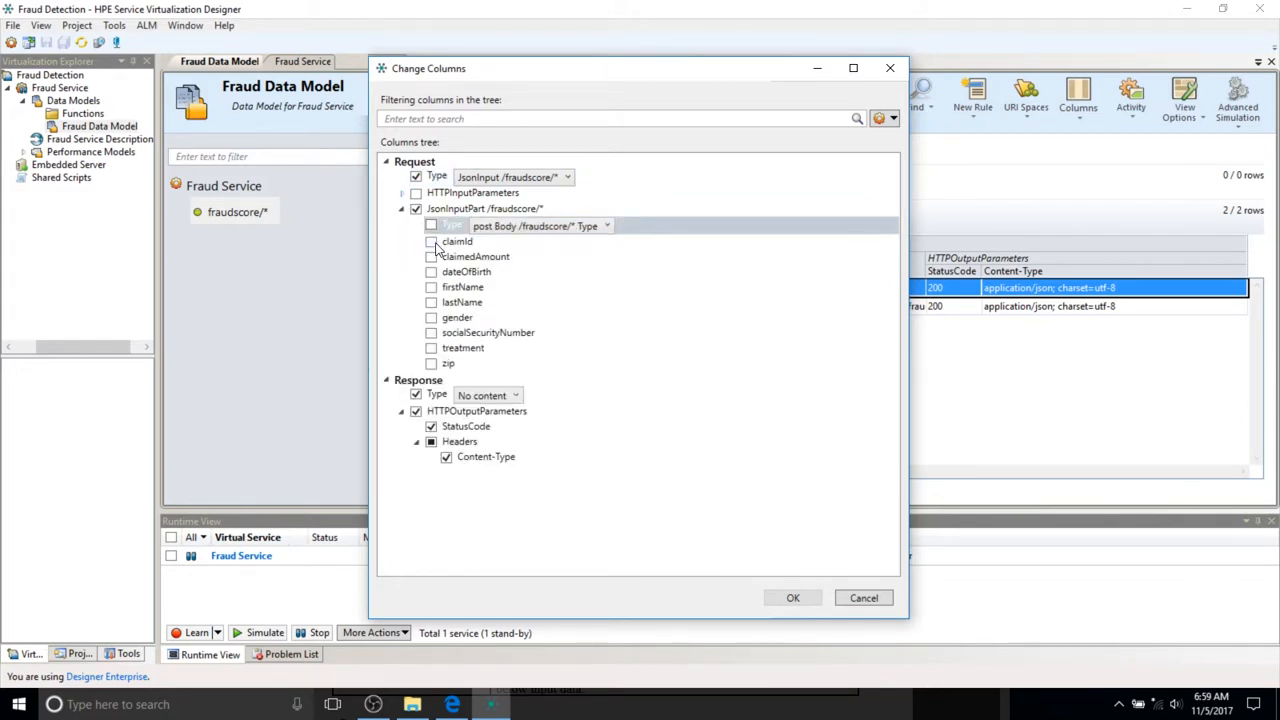
Include the claimId, claimedAmount, dateOfBirth, firstName, lastName, gender, socialSecurityNumber, treatment, zip and Type columns of JsonInputPart in the request
left_click(431, 242)
left_click(431, 272)
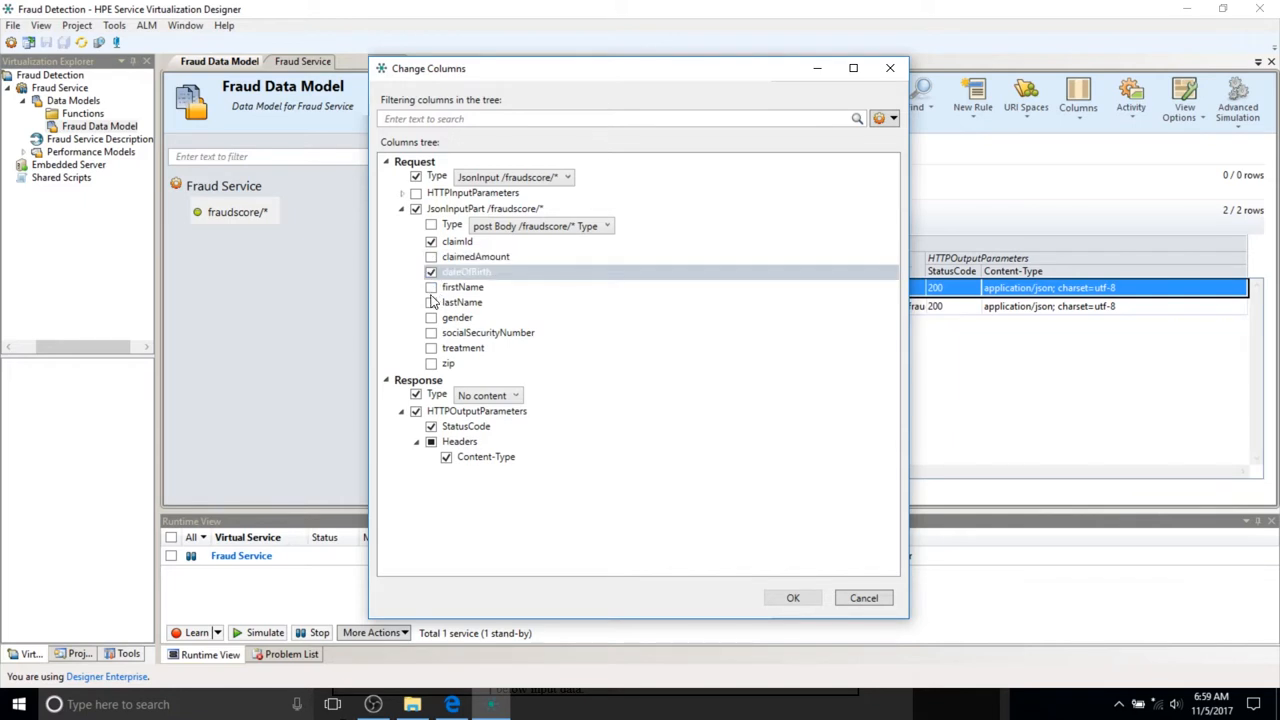
left_click(431, 287)
left_click(431, 302)
left_click(431, 317)
left_click(431, 333)
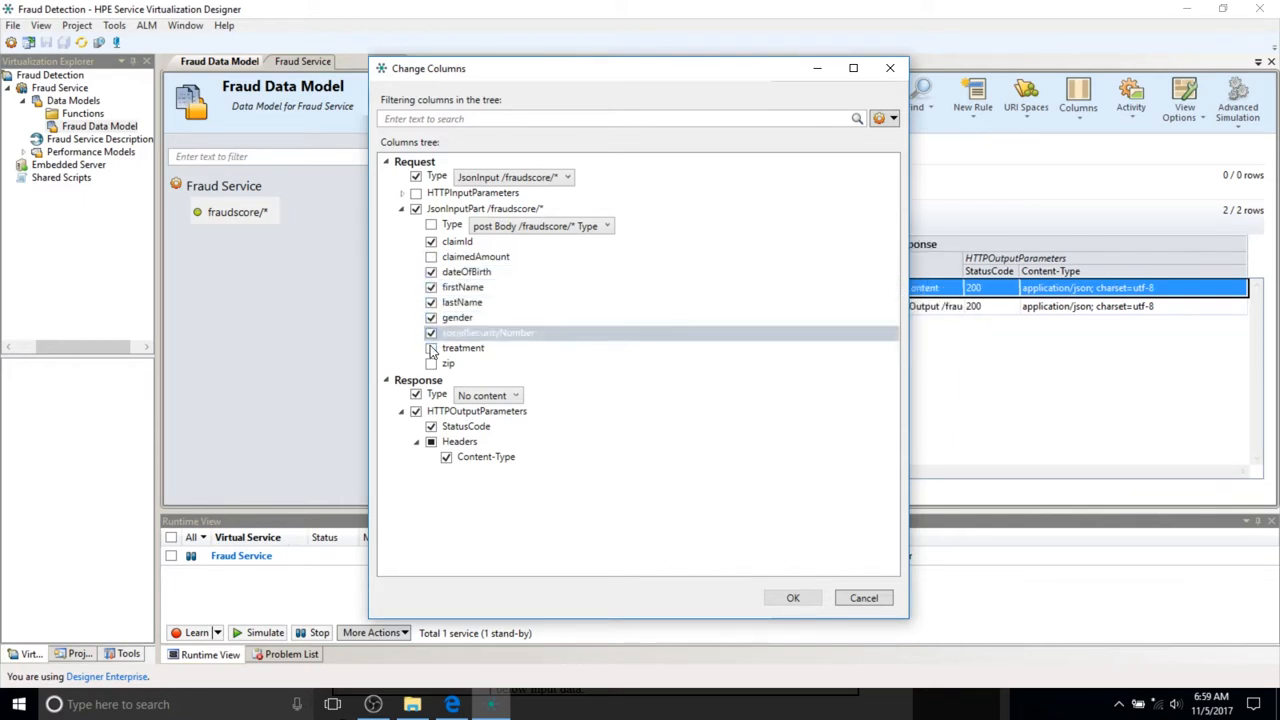
left_click(431, 348)
left_click(431, 363)
left_click(431, 257)
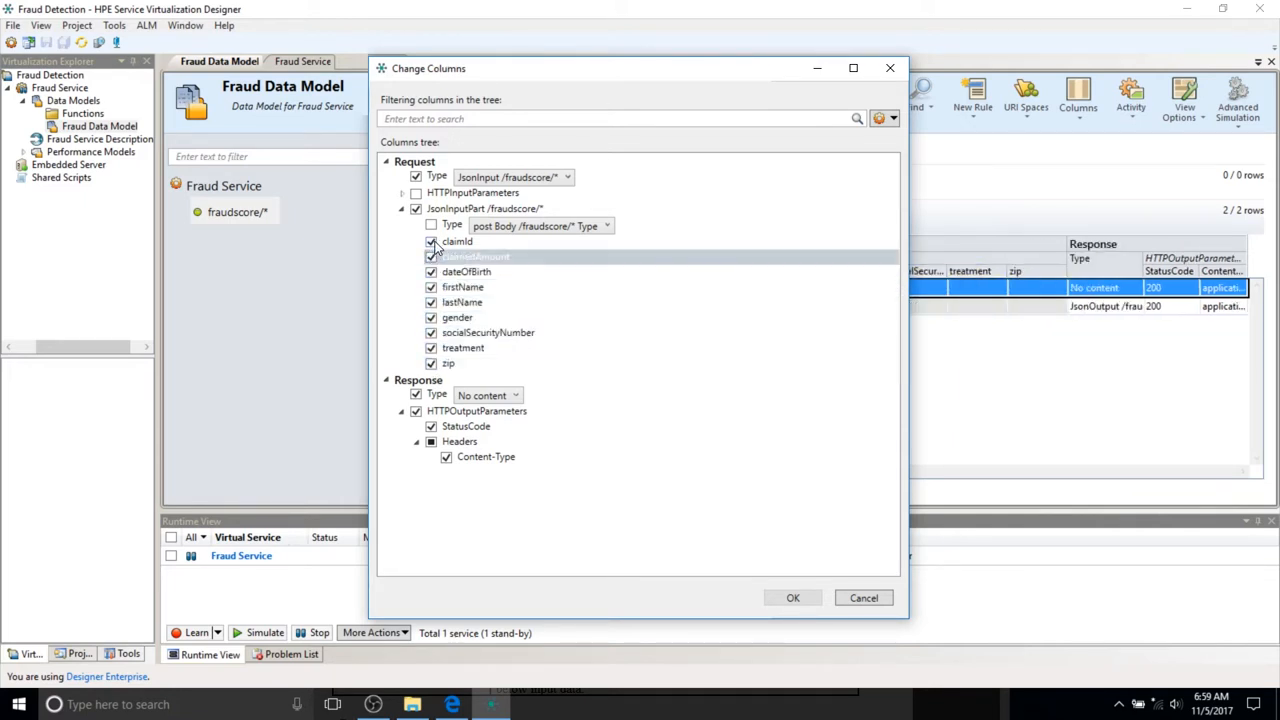
left_click(431, 226)
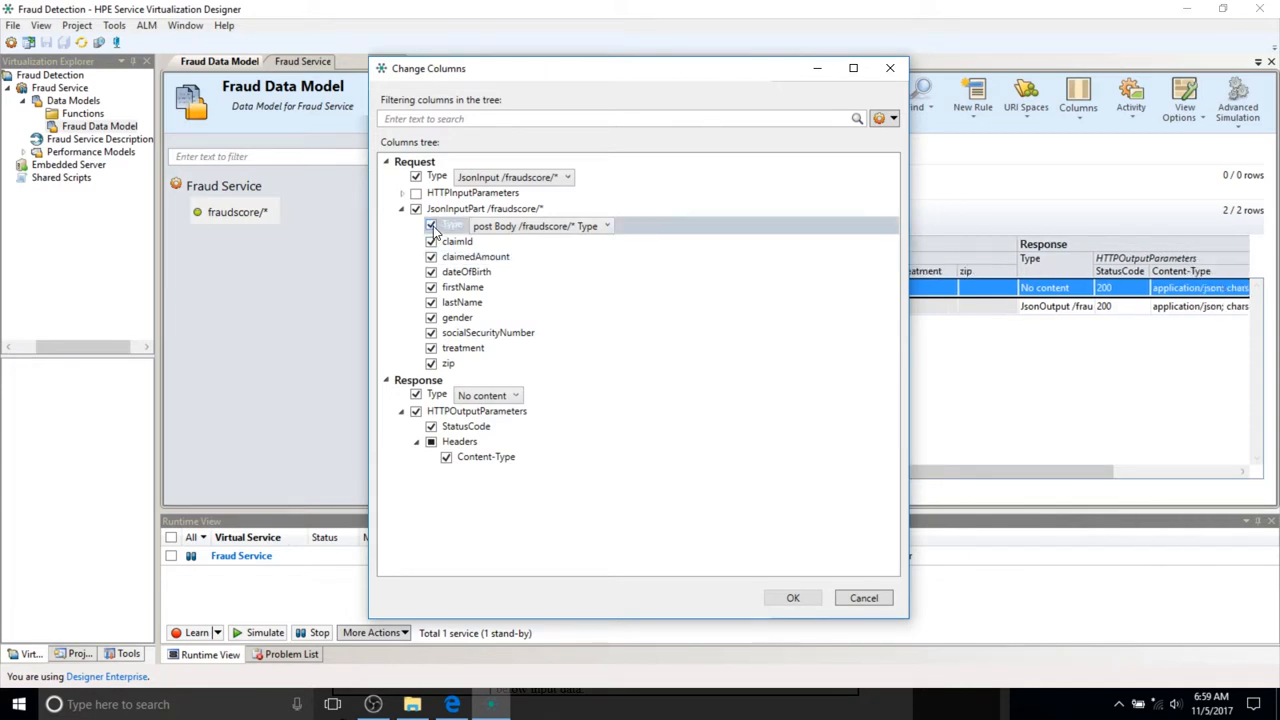
Set the response type to JsonOutput /fraudscore/* and remove the StatusCode, Content-Type and HTTPOutputParameters columns
left_click(488, 395)
left_click(497, 432)
left_click(431, 426)
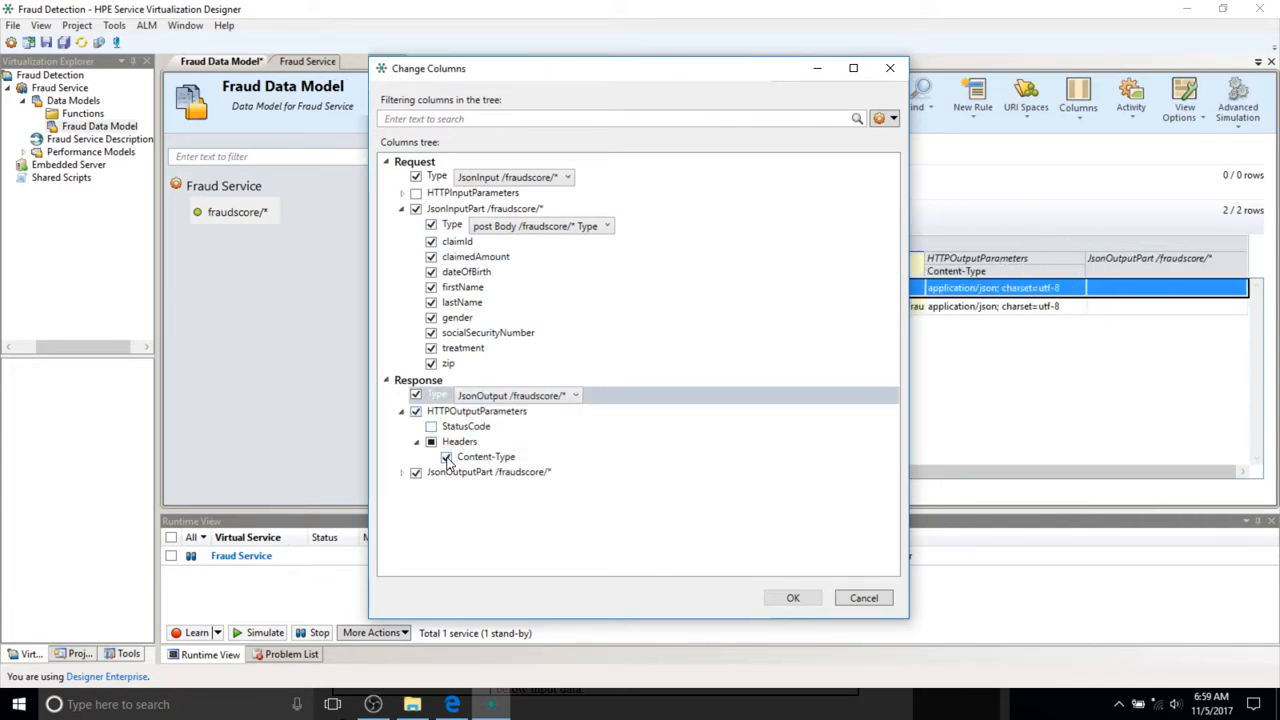
left_click(447, 457)
left_click(416, 411)
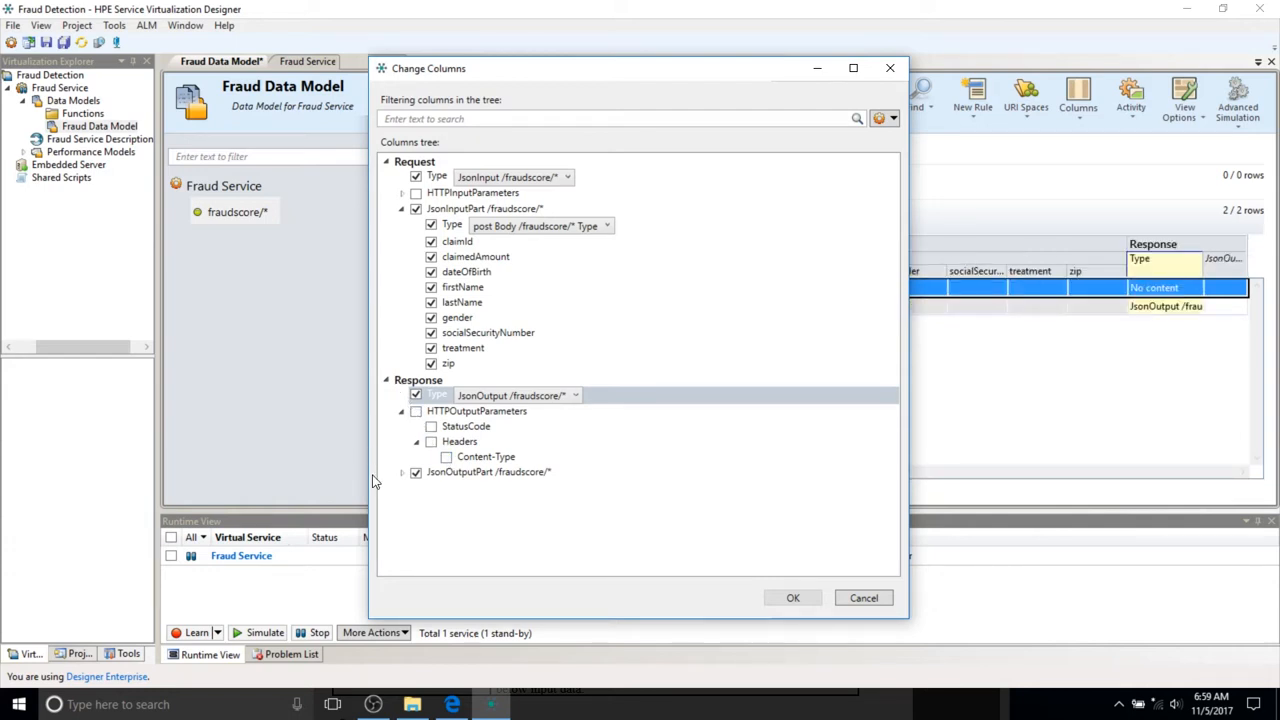
Include the Type column of the response's JsonOutputPart and set its type to post 200 /fraudscore/* Type
left_click(402, 473)
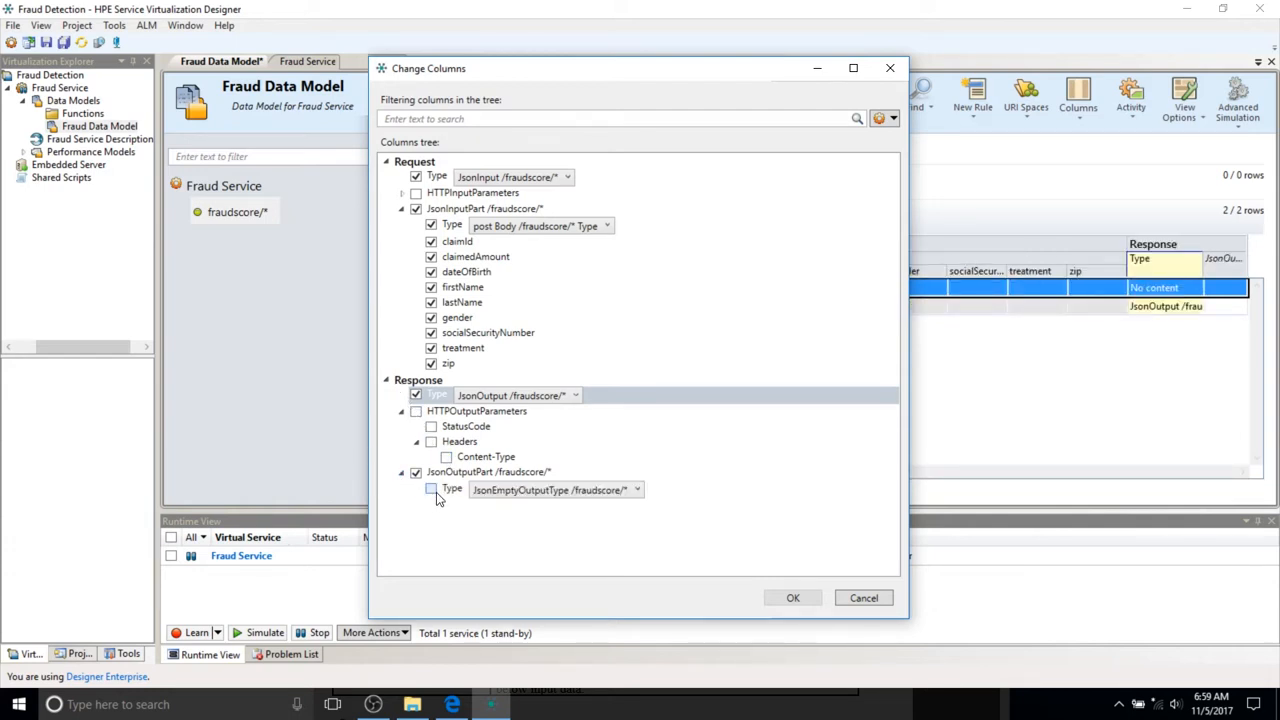
left_click(436, 492)
left_click(520, 496)
left_click(524, 525)
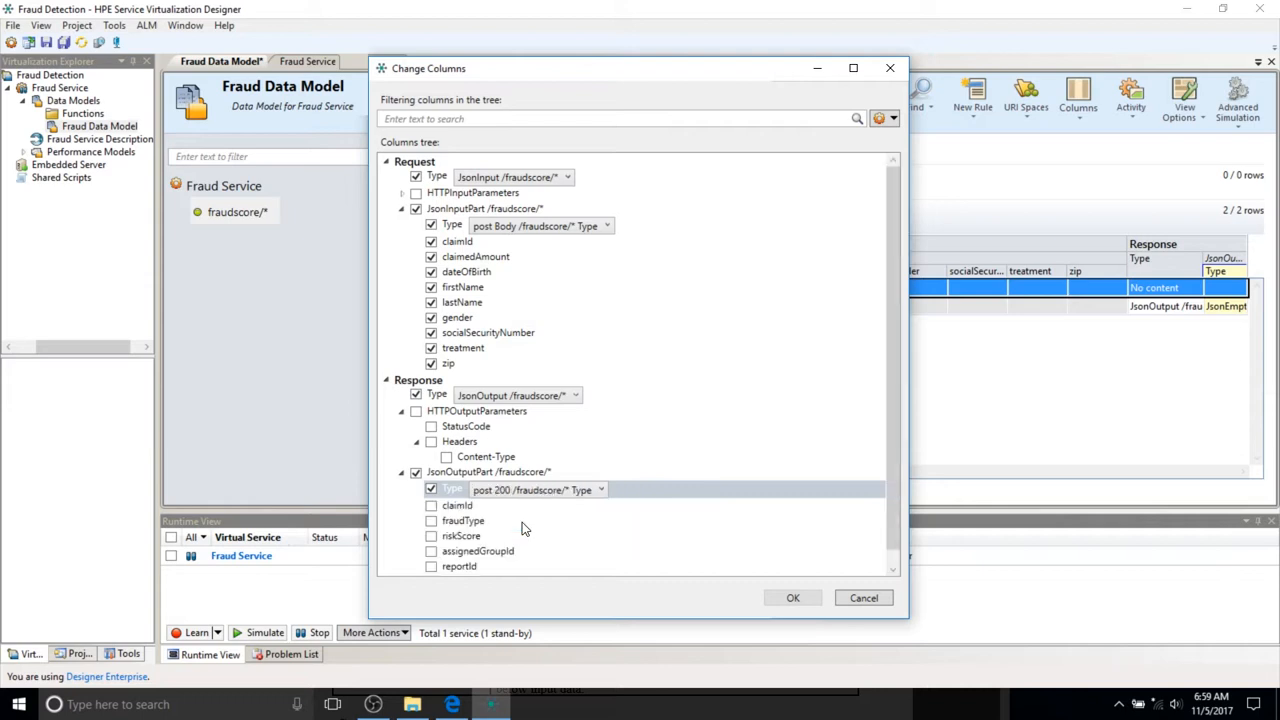
Include the response columns claimId, fraudType, riskScore, assignedGroupId, reportId and dueDate, and apply the column selection
left_click(431, 505)
left_click(431, 521)
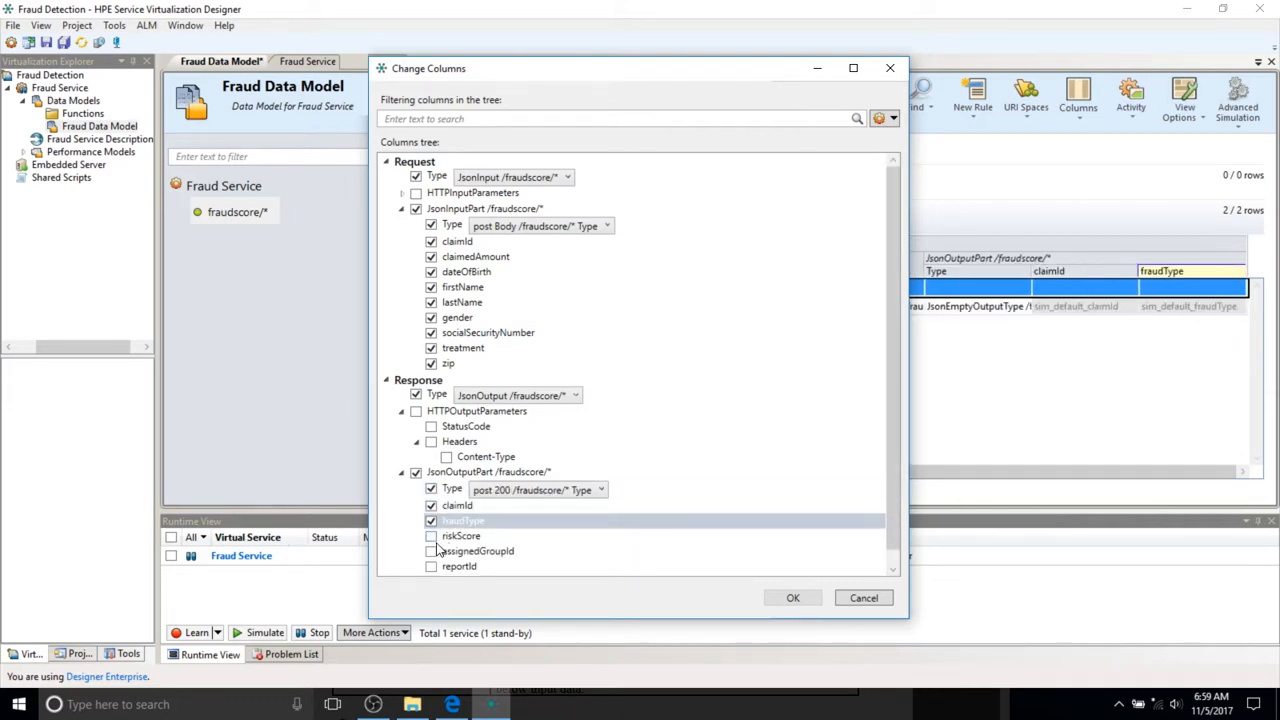
left_click(431, 536)
left_click(431, 551)
left_click(431, 566)
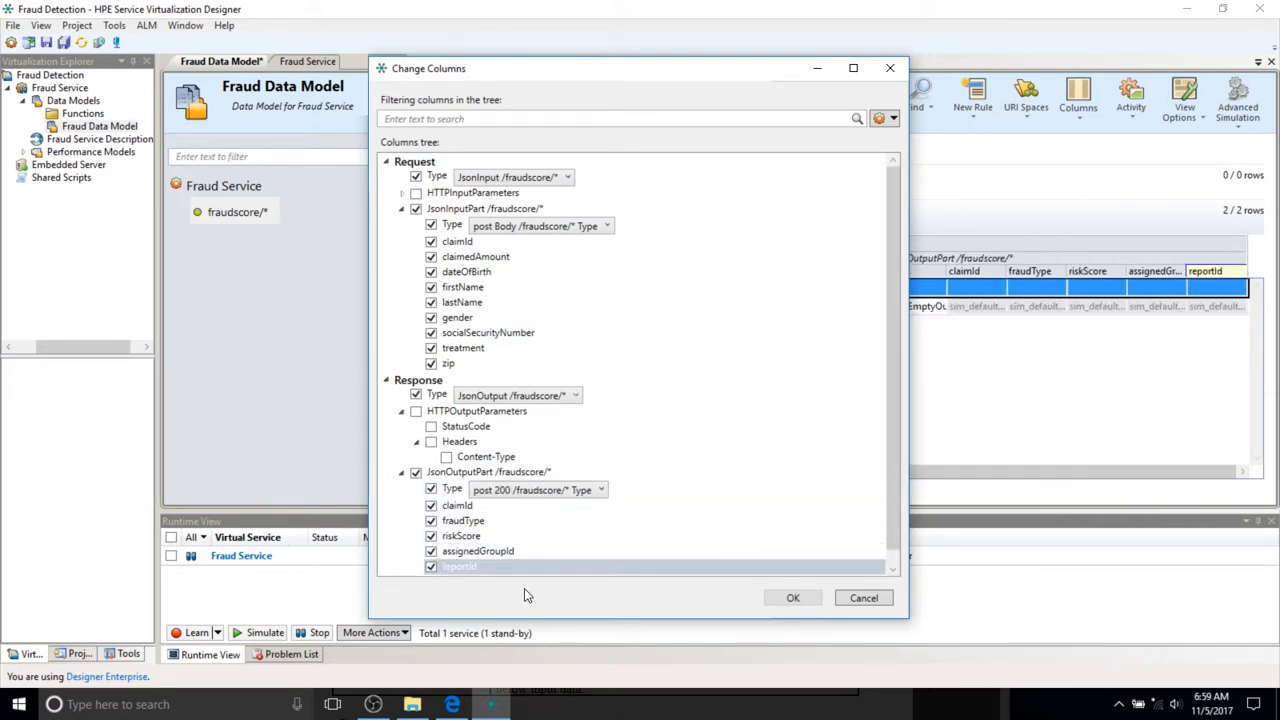
scroll(809, 537, "down", 1)
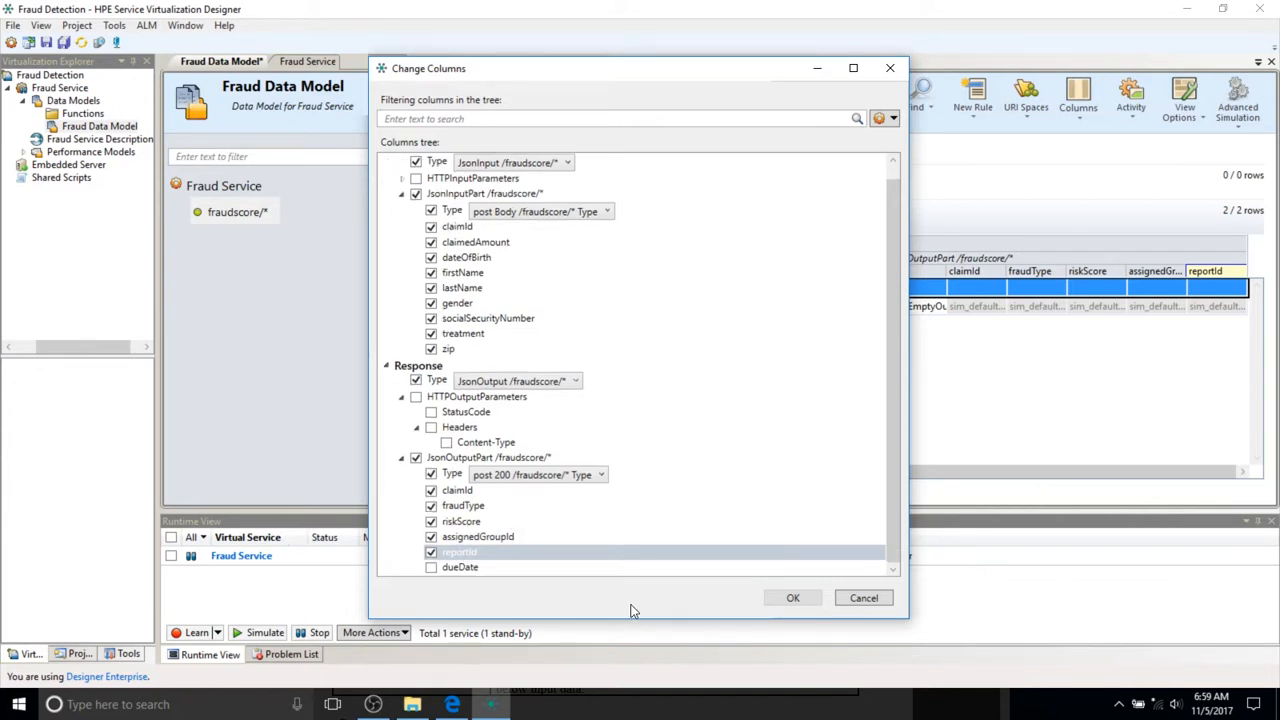
left_click(431, 567)
left_click(792, 597)
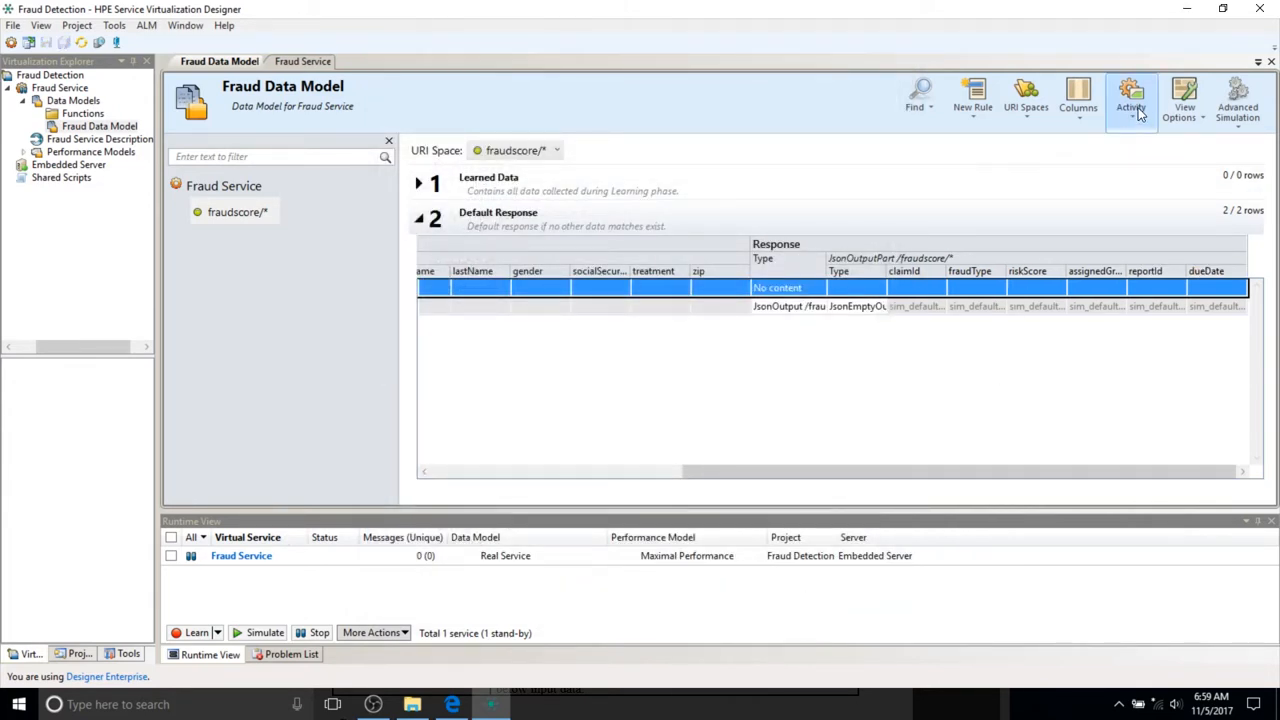
Display the functions row in the data model and bring the Default Response rule's response columns into view
left_click(1178, 108)
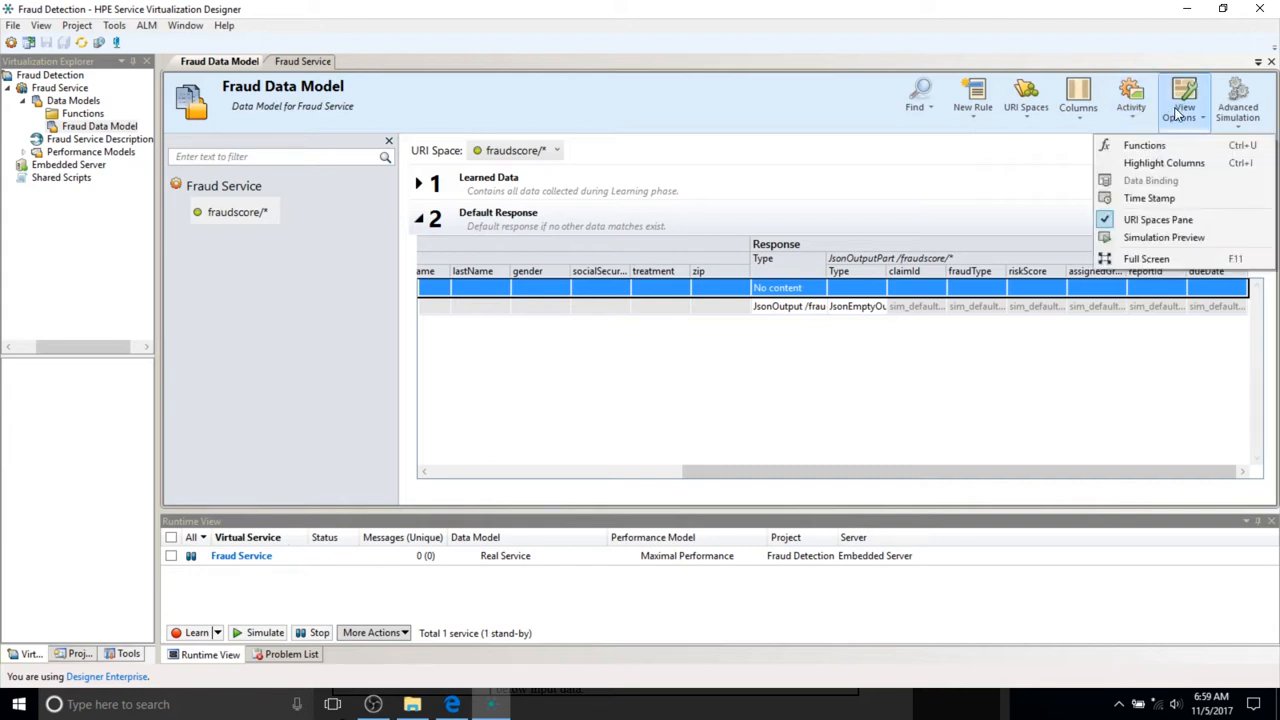
left_click(1168, 145)
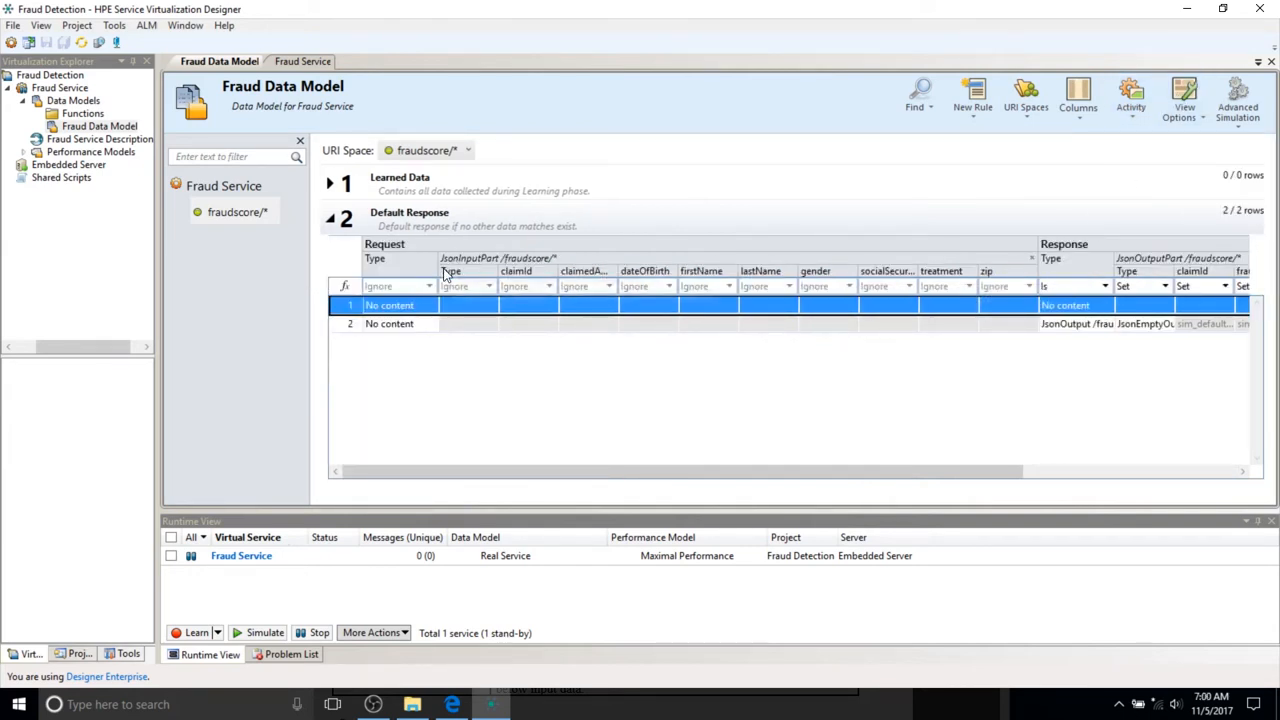
left_click_drag(645, 471, 977, 486)
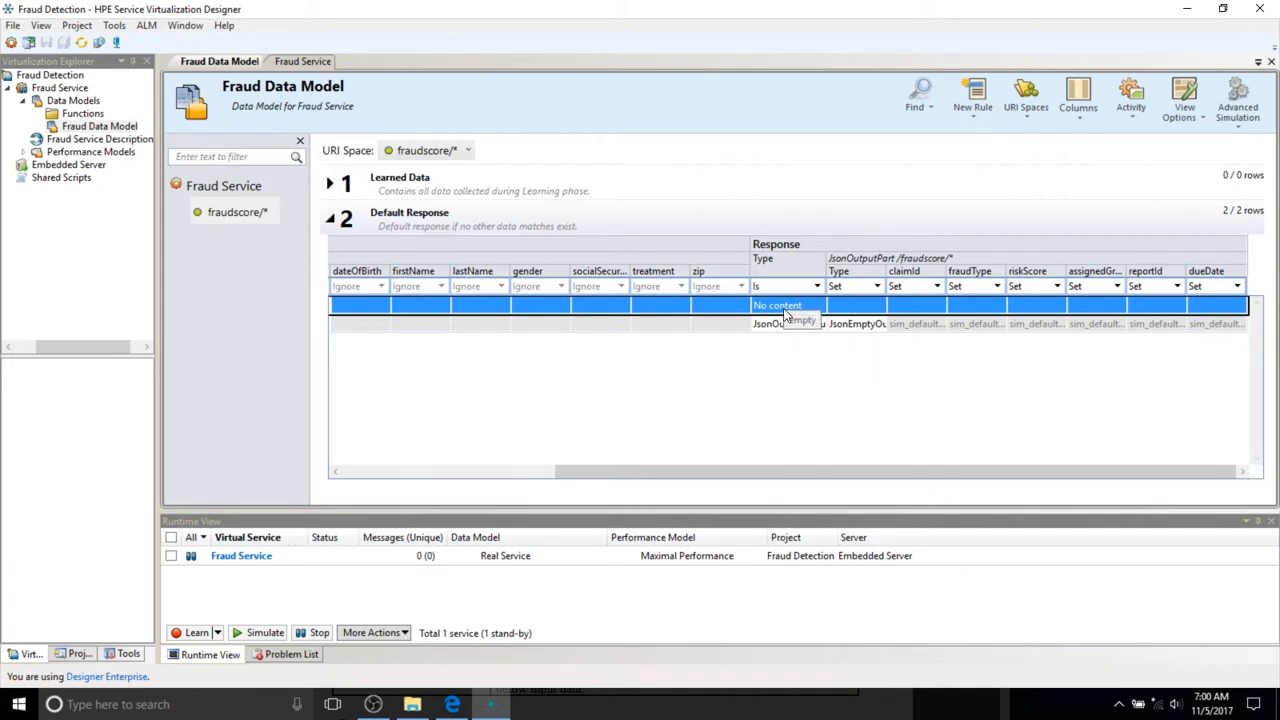
Move the JsonOutput /fraudscore/* row above the No content row in the Default Response rule
key("Delete")
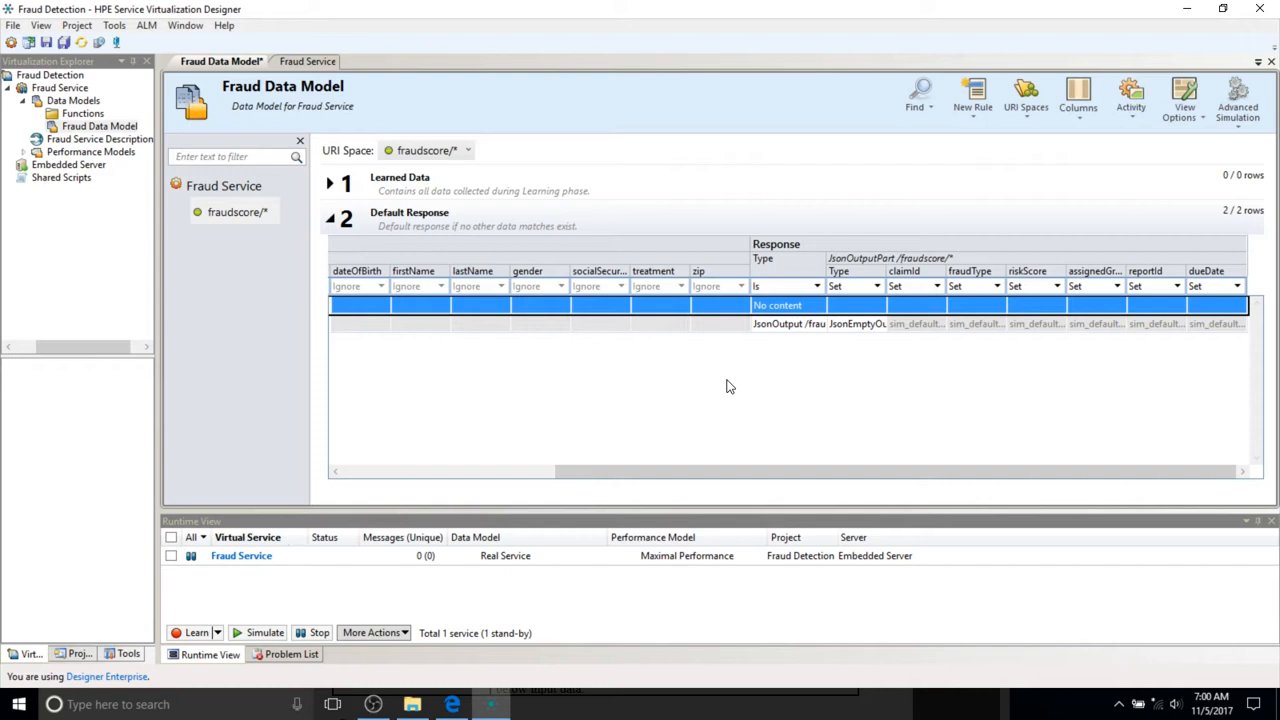
right_click(790, 326)
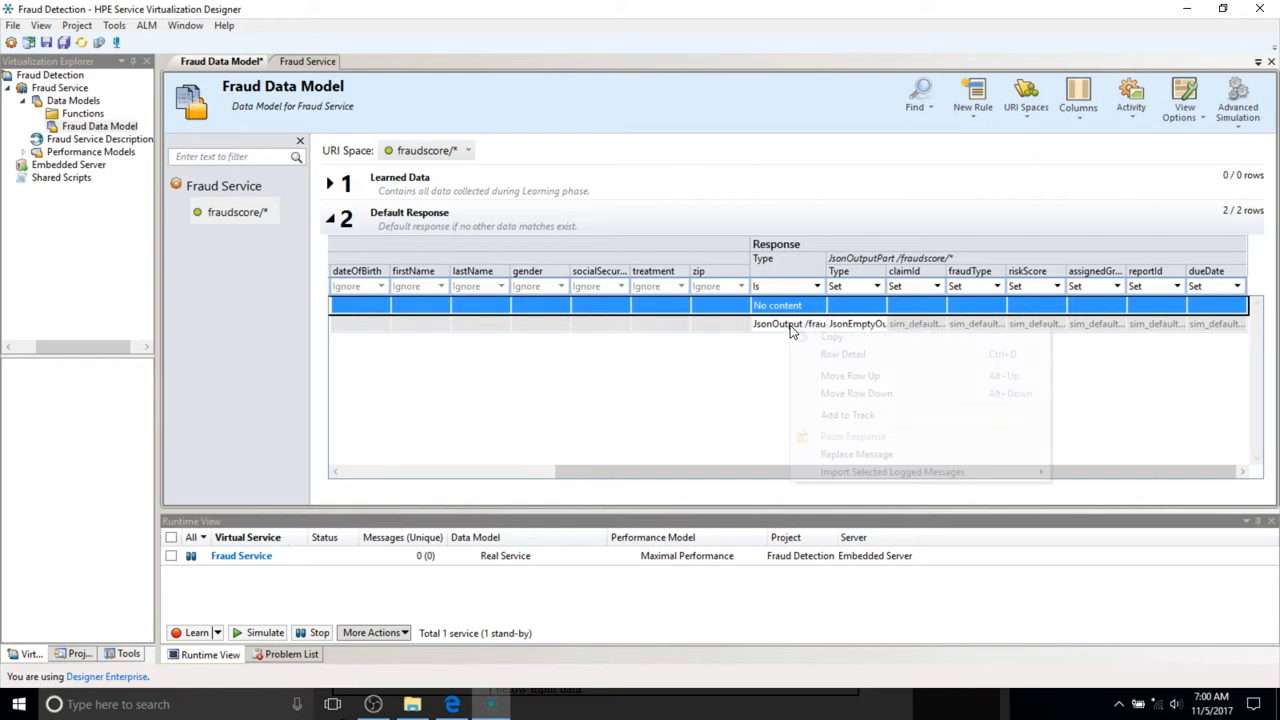
left_click(850, 376)
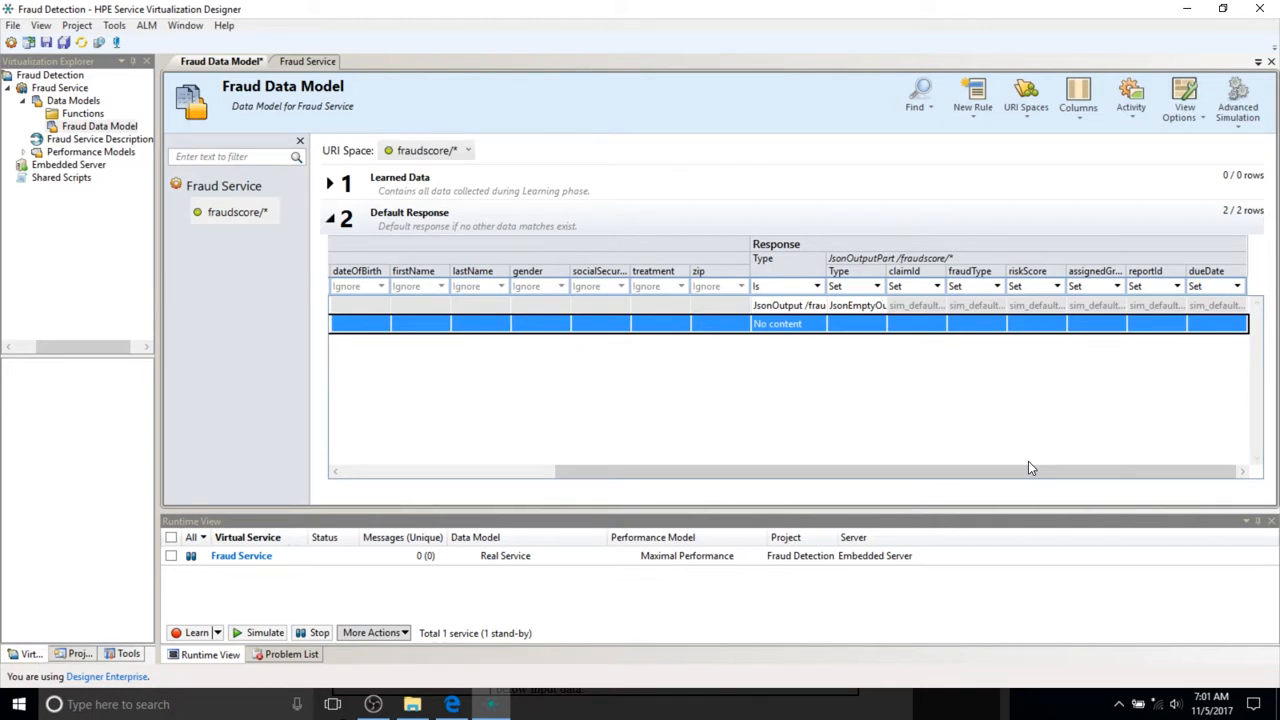
Set the first row's JsonOutputPart type to post 200 /fraudscore/* Type and save the data model
left_click(852, 307)
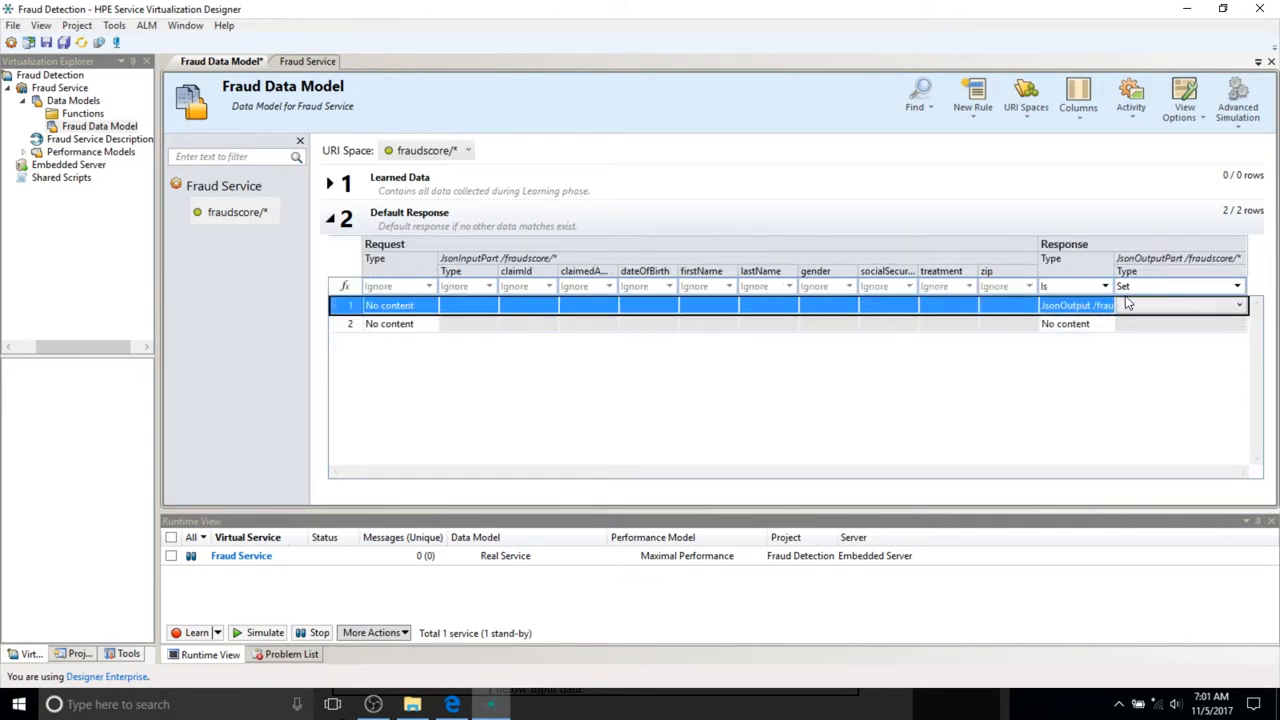
left_click(1161, 304)
left_click(1161, 338)
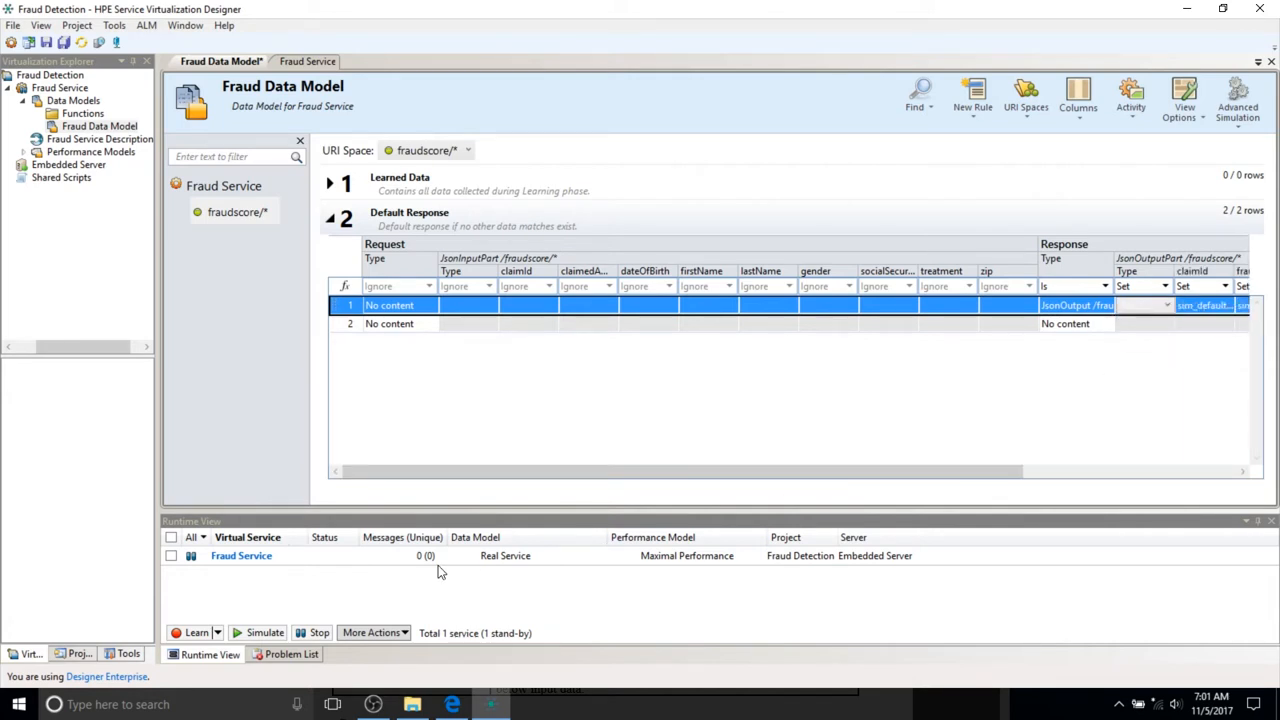
left_click_drag(528, 476, 857, 474)
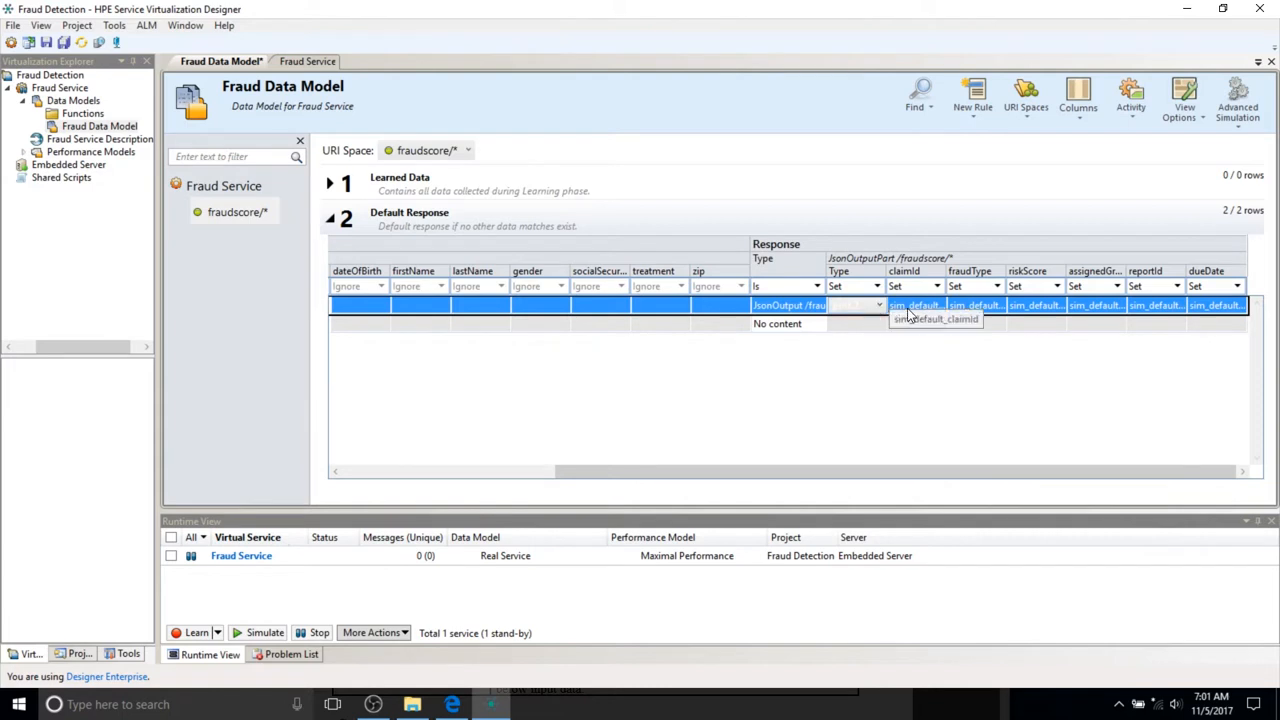
key("ctrl+s")
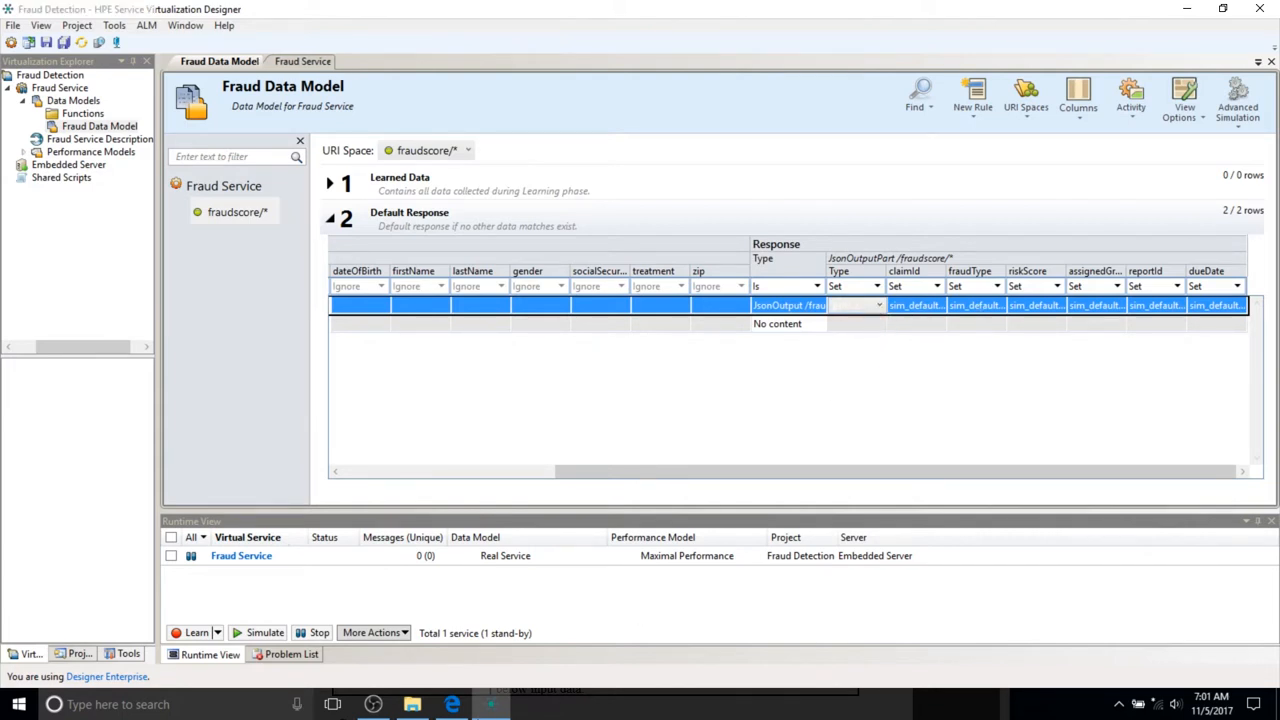
Switch to readme.pdf in Edge and copy the default fraud type Unspecific from the Service Output Data section
left_click(452, 704)
scroll(545, 550, "down", 5)
scroll(541, 493, "down", 1)
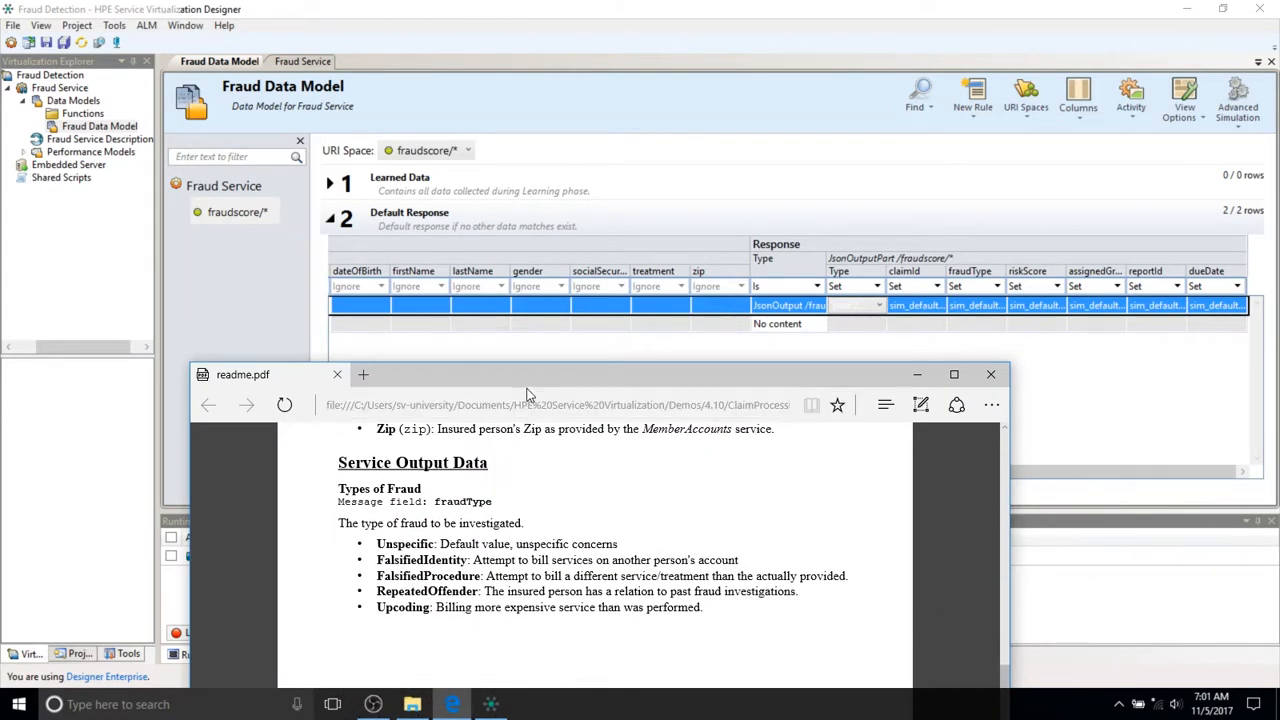
left_click_drag(530, 380, 525, 222)
left_click_drag(373, 390, 430, 390)
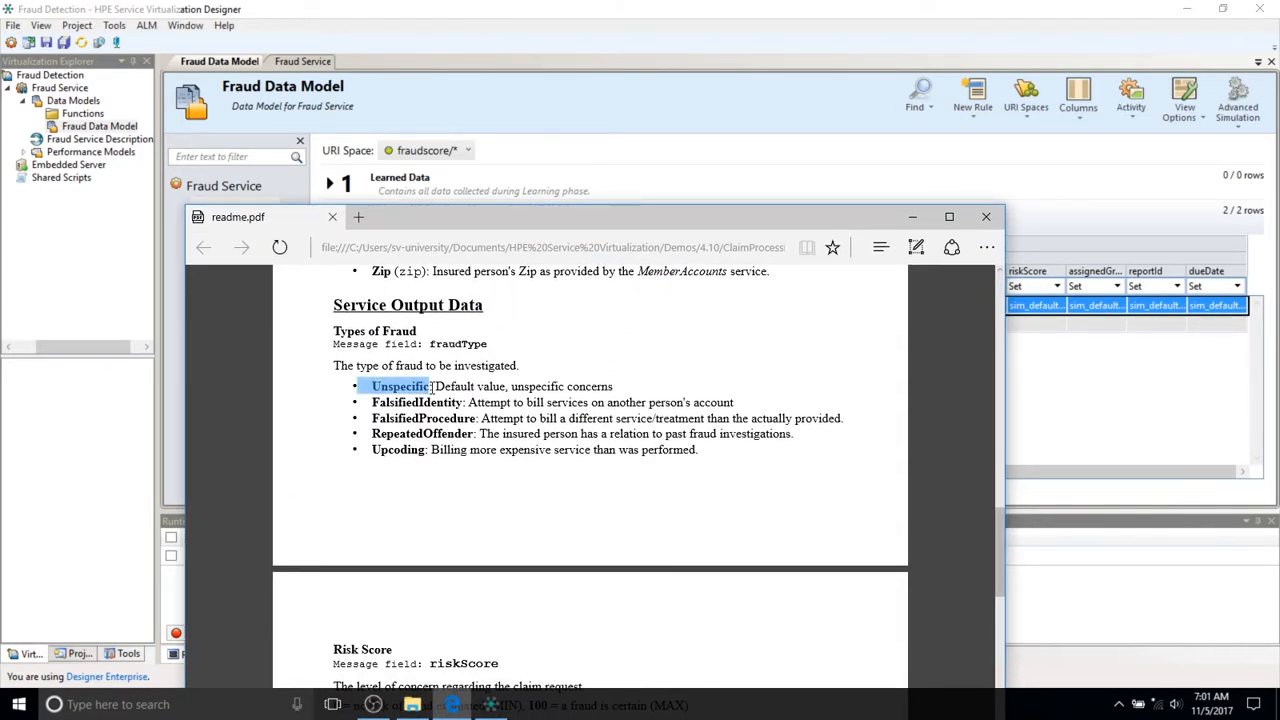
left_click(632, 395)
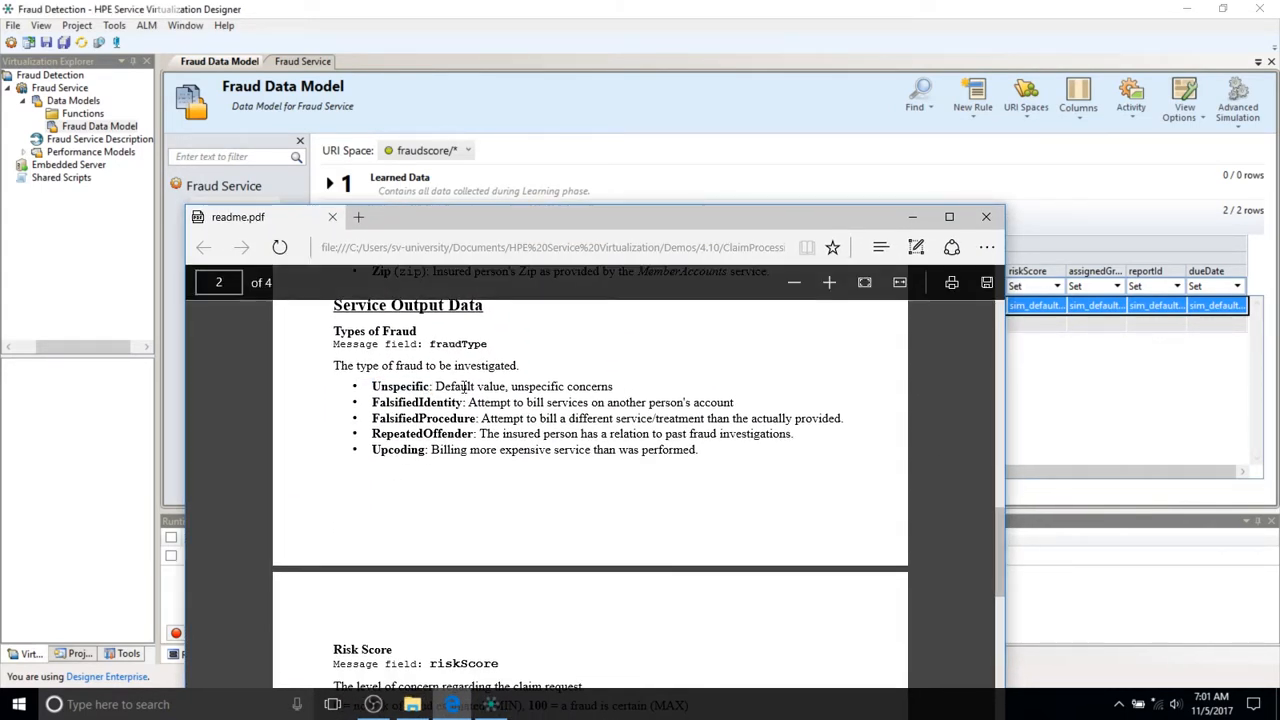
double_click(389, 388)
key("ctrl+c")
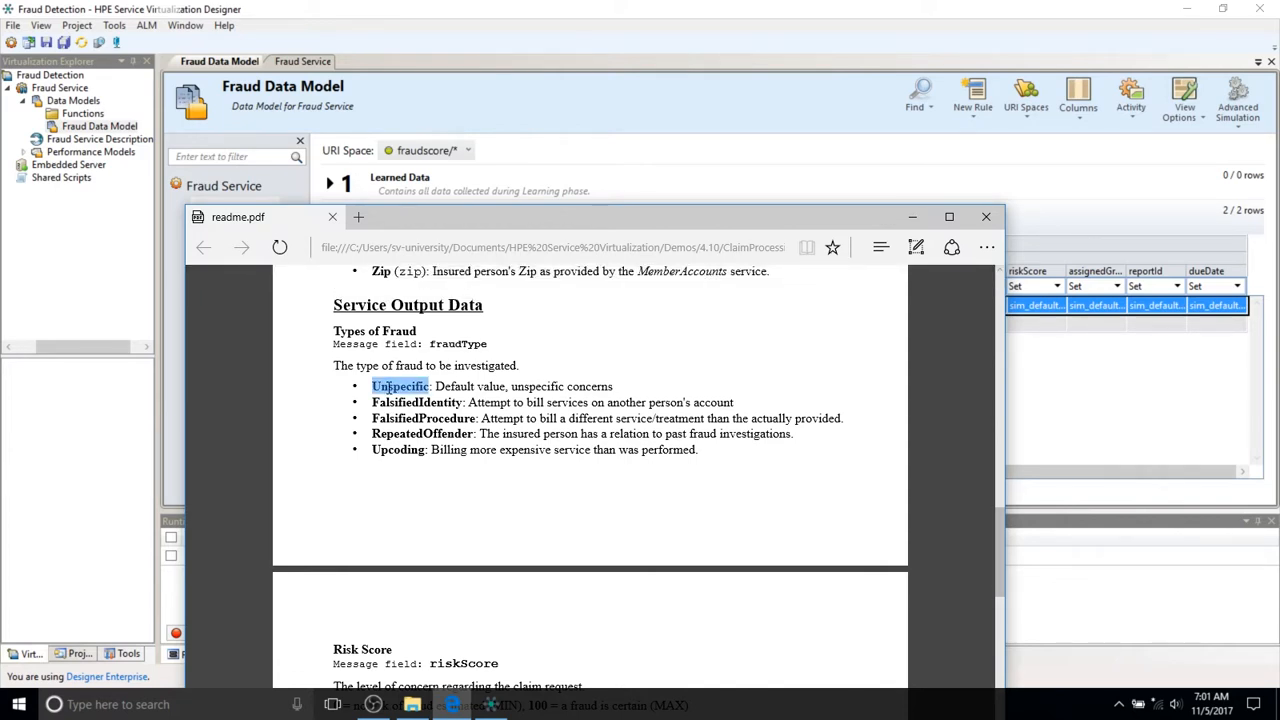
Back in Service Virtualization Designer, set the JsonOutput row's fraudType to Unspecific and its riskScore to 0
left_click(1118, 408)
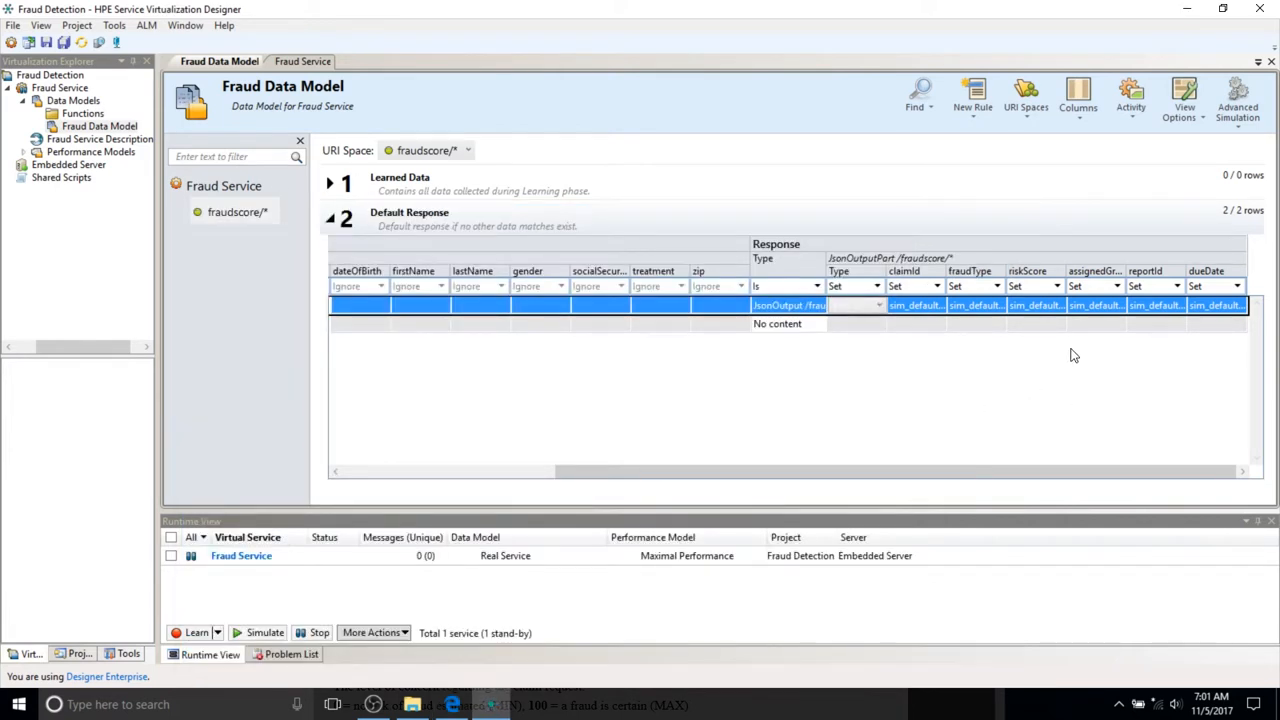
left_click(965, 306)
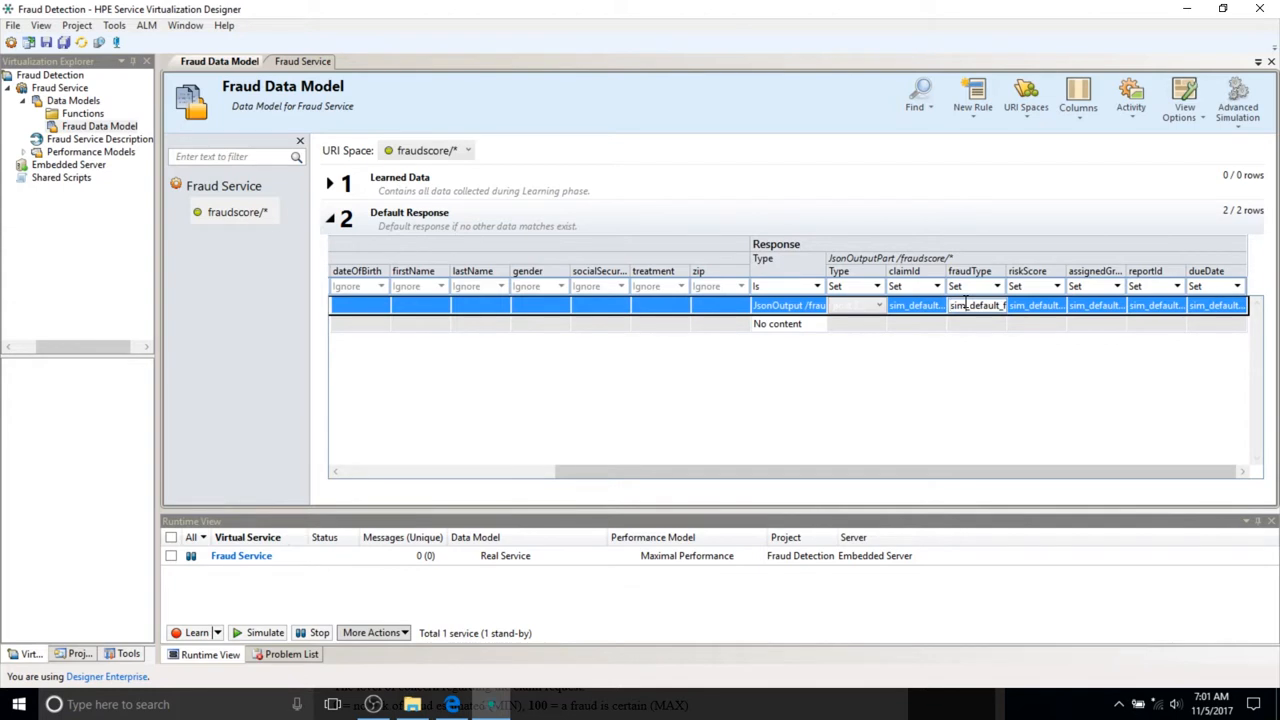
key("ctrl+a")
key("ctrl+v")
left_click(1032, 306)
key("ctrl+a")
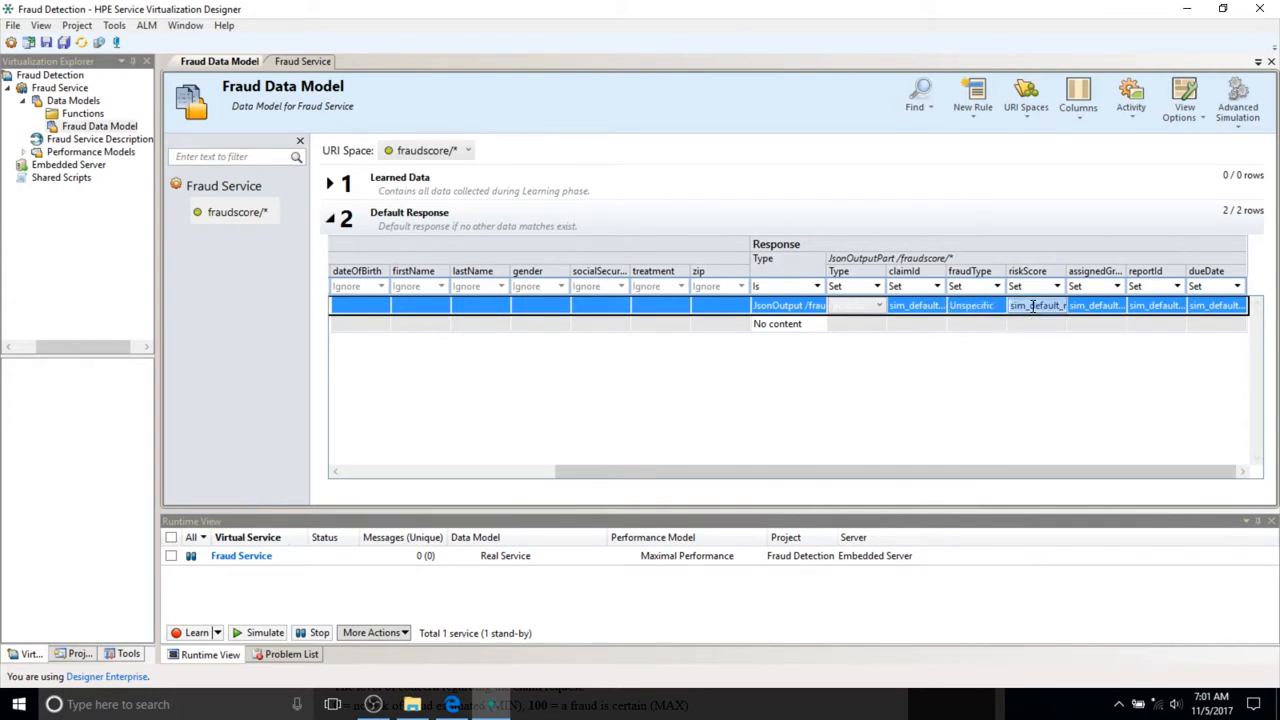
type("0")
left_click(1048, 328)
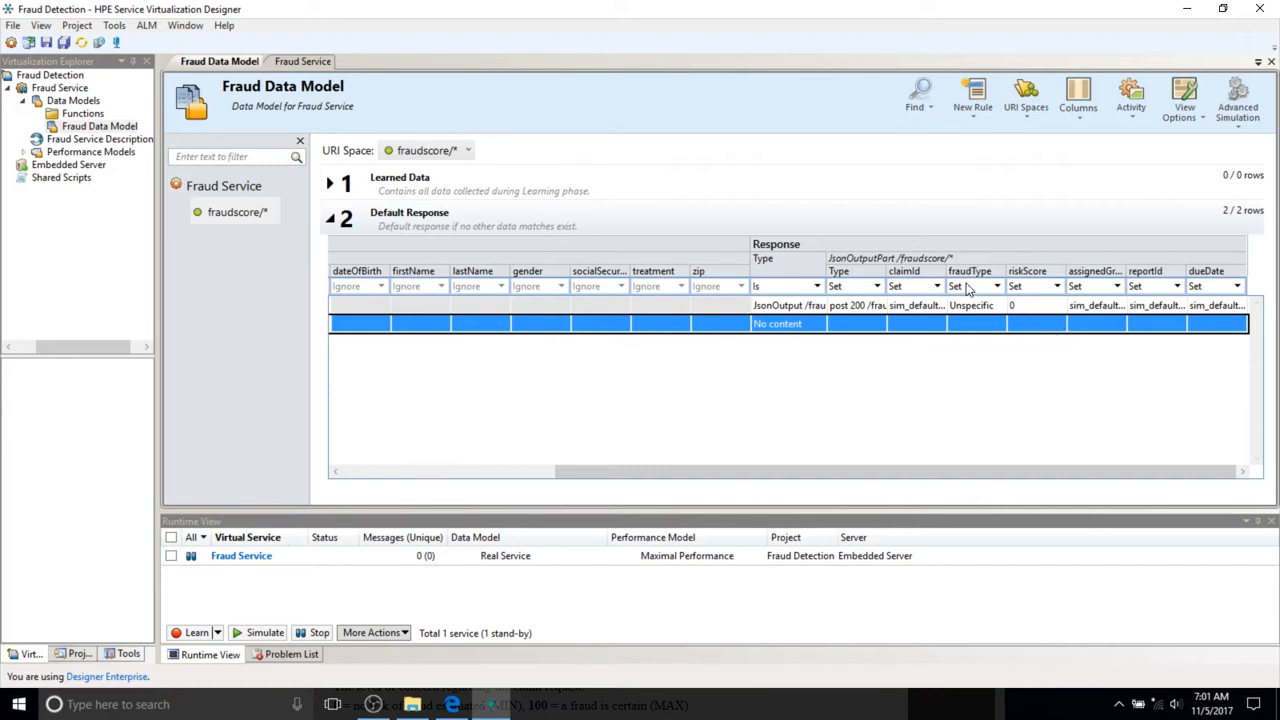
Make the response claimId copy from the request claimId column in the Default Response rule and save the data model
left_click(937, 287)
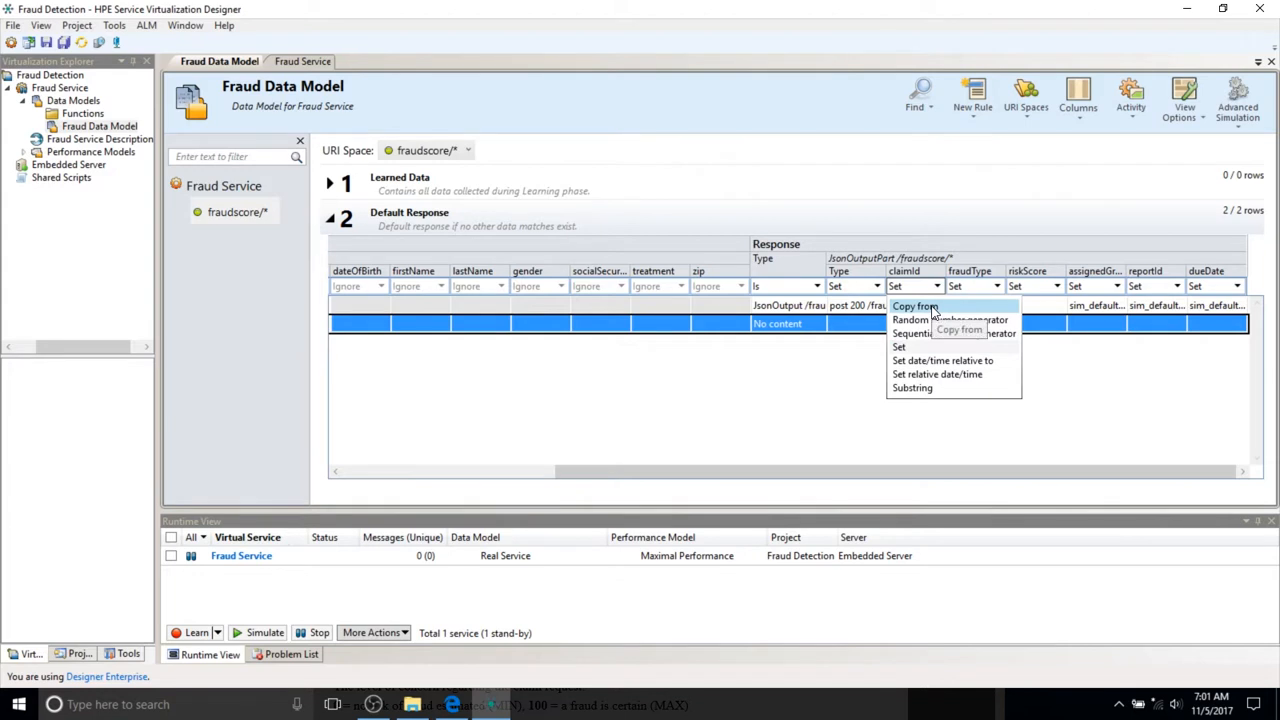
left_click(915, 307)
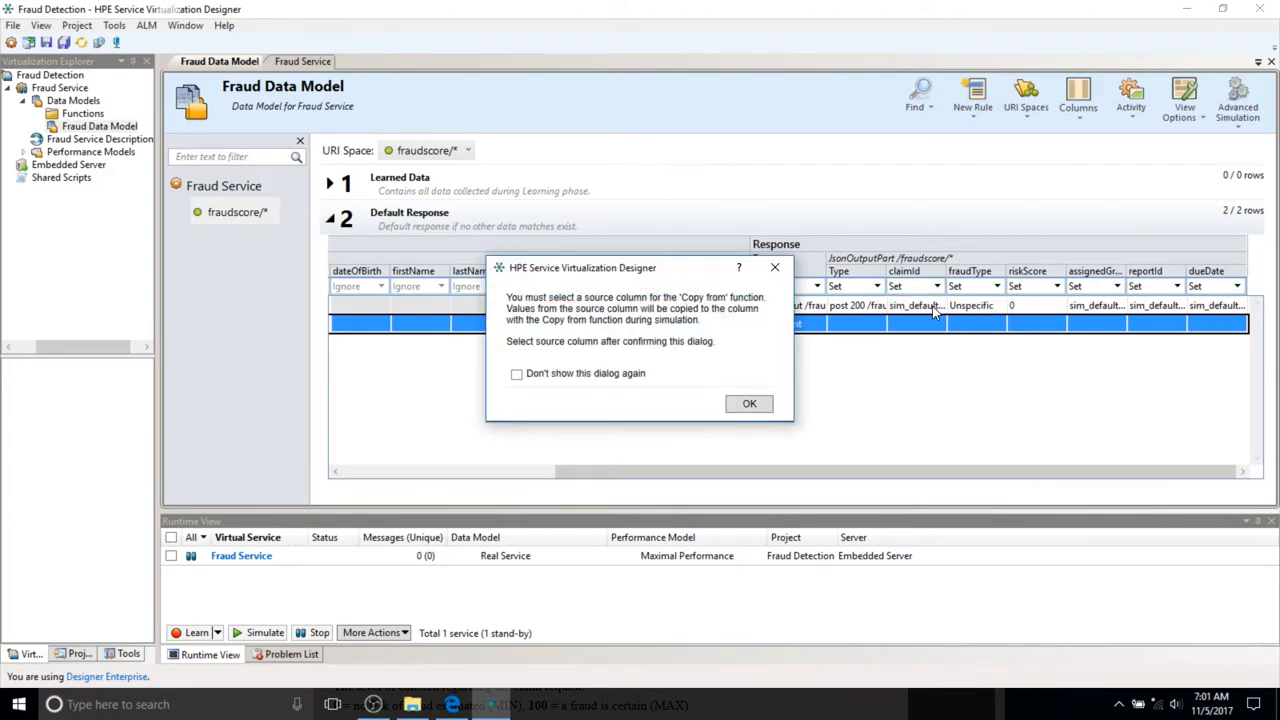
left_click(752, 405)
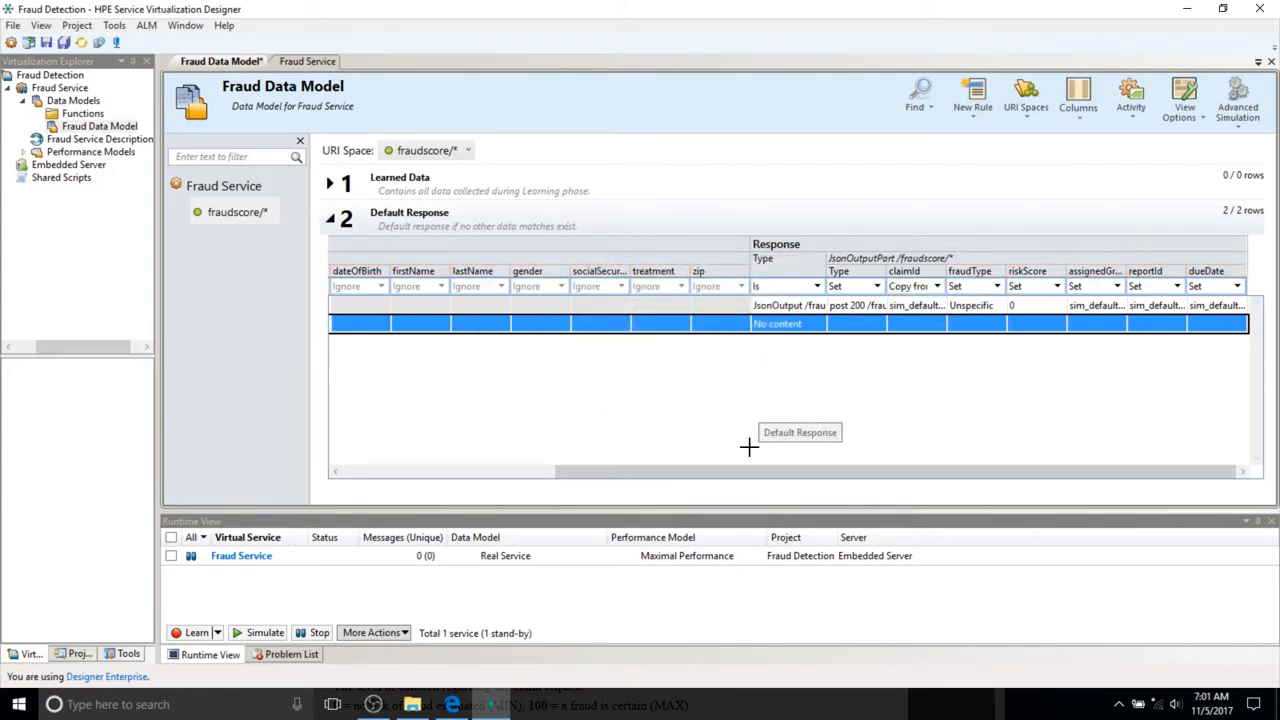
left_click_drag(749, 470, 617, 469)
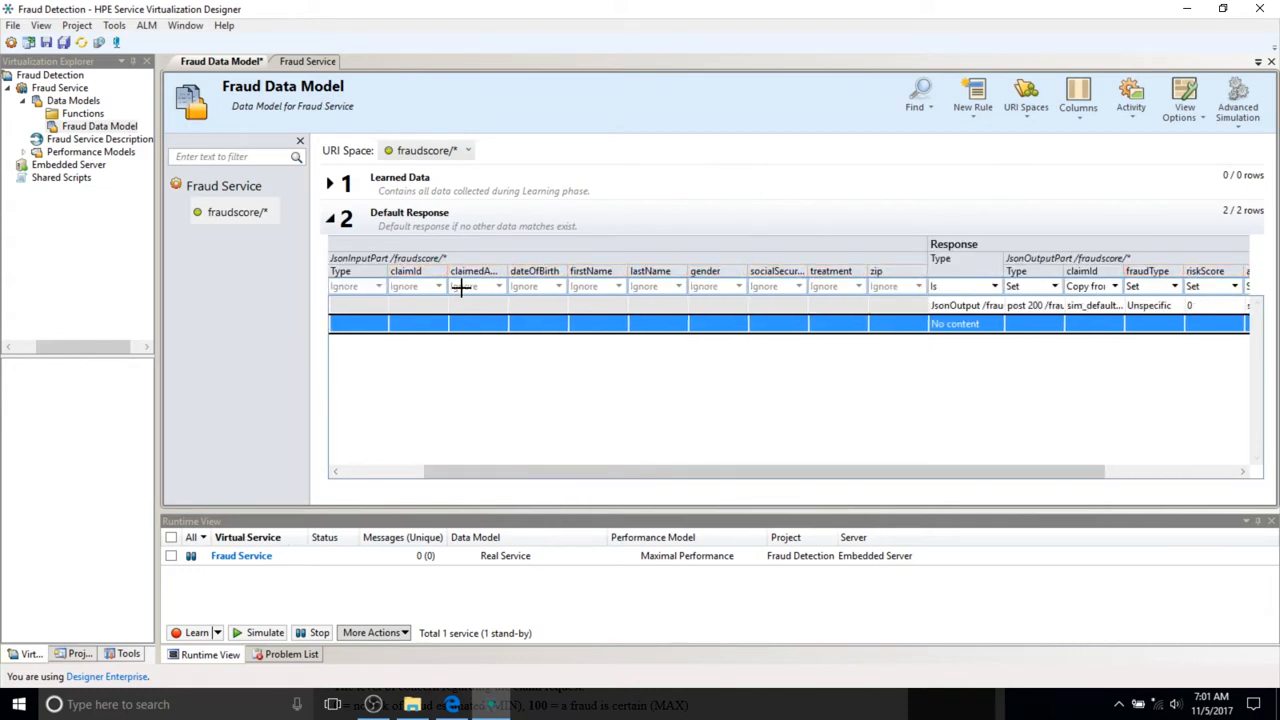
left_click(425, 271)
left_click_drag(655, 472, 831, 483)
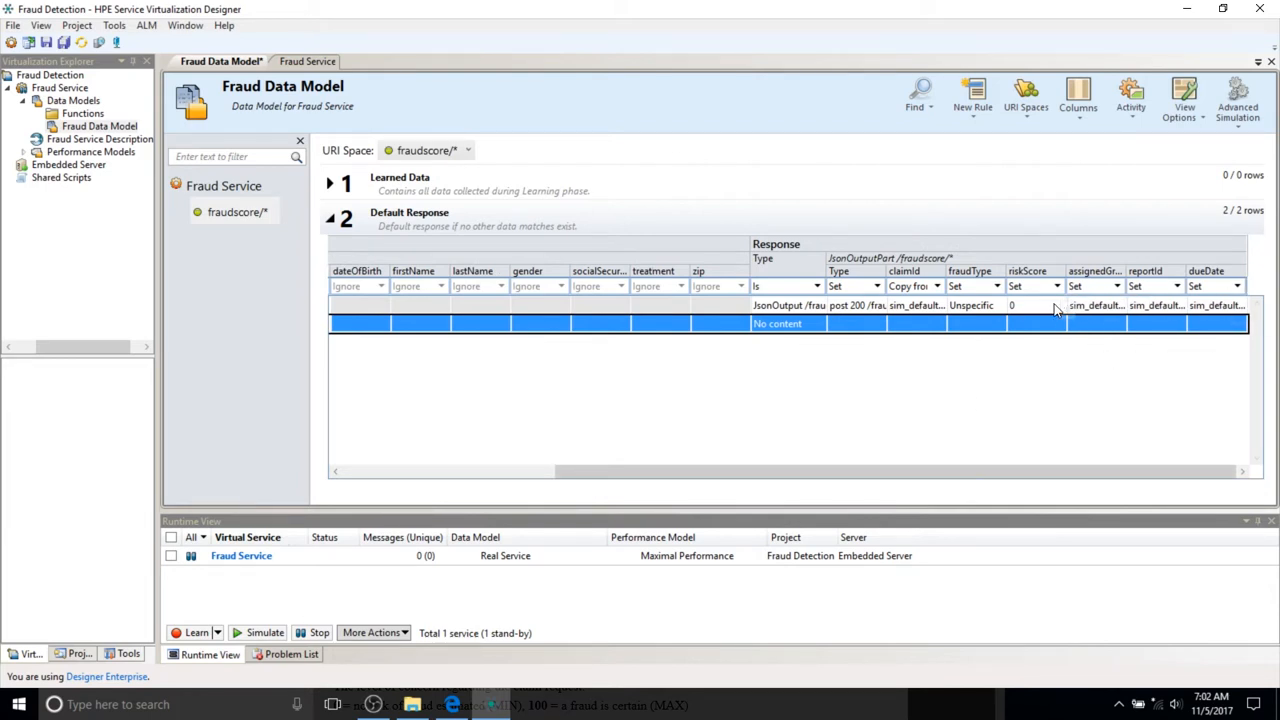
left_click(1149, 320)
left_click(63, 42)
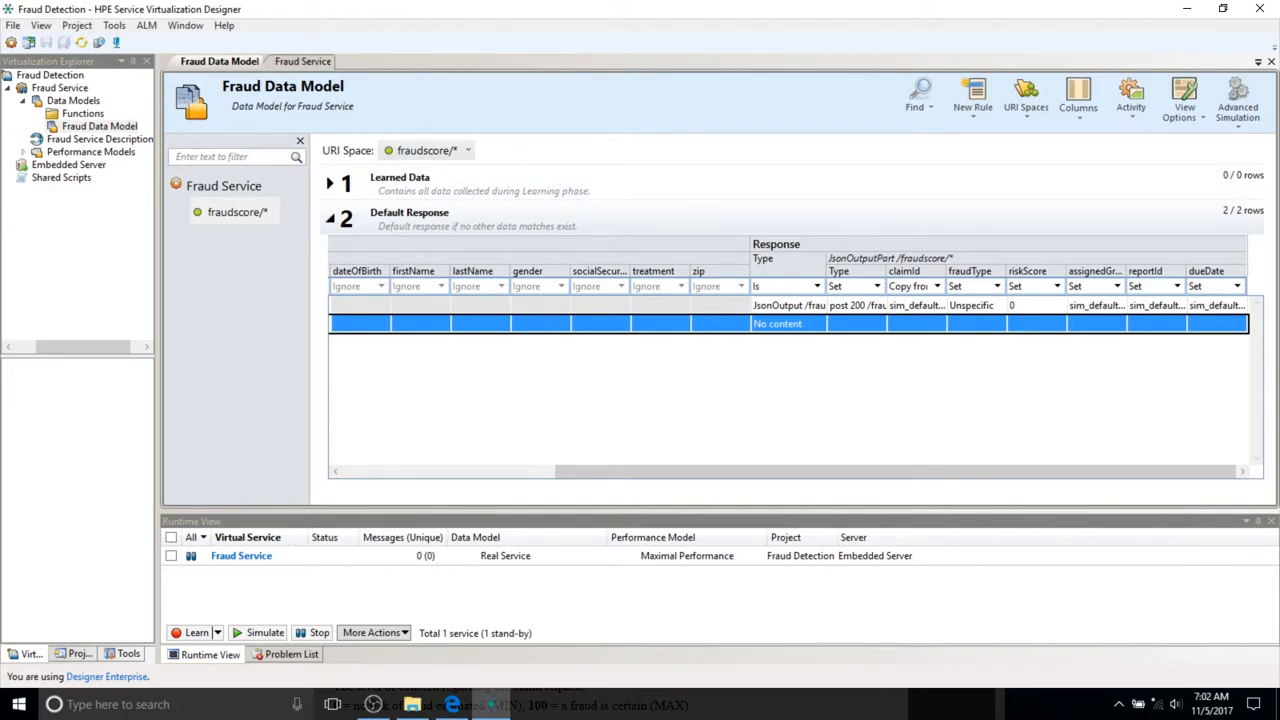
Start simulating the Fraud Service with the Fraud Data Model, and launch the demo application through run-virtual in File Explorer
double_click(59, 88)
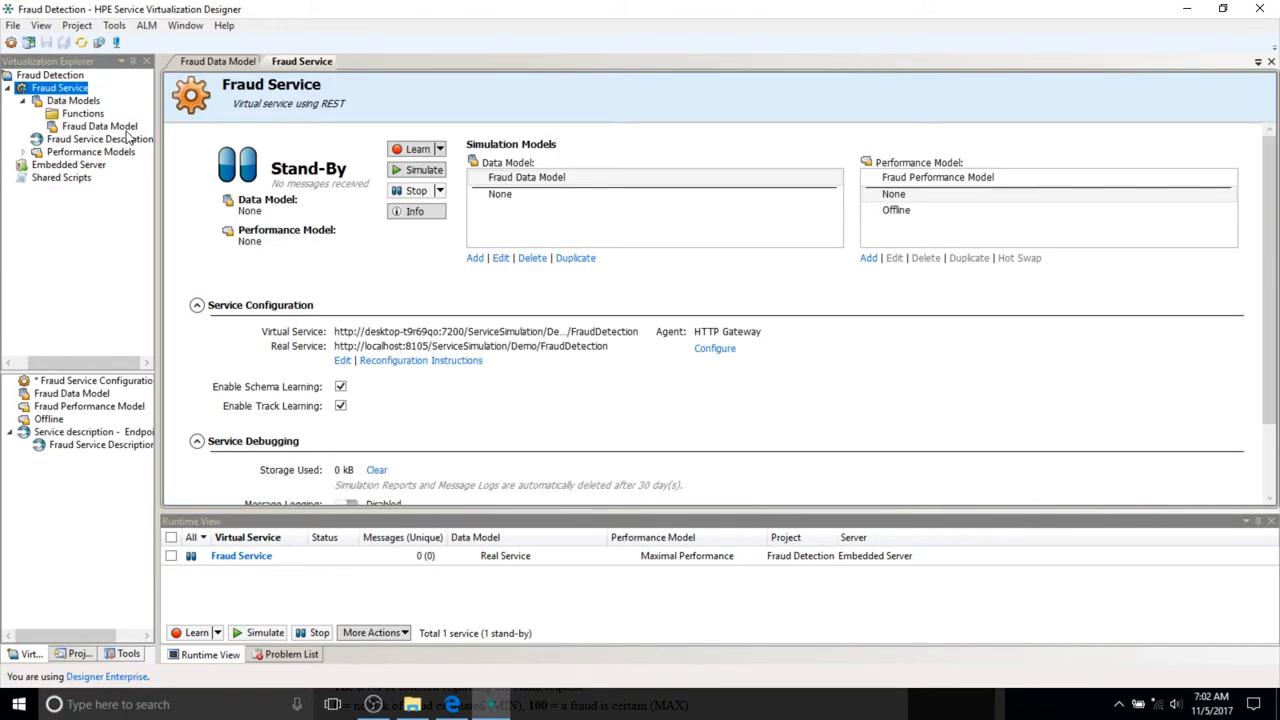
left_click(424, 171)
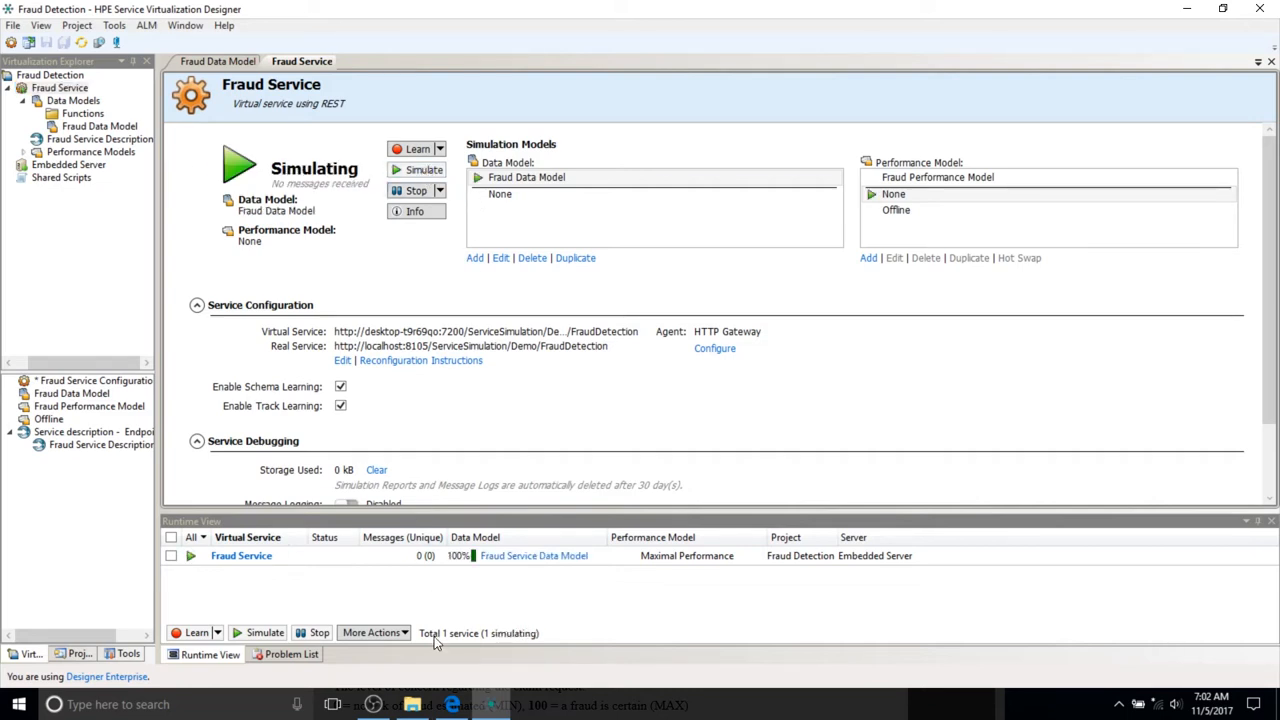
left_click(412, 704)
double_click(424, 348)
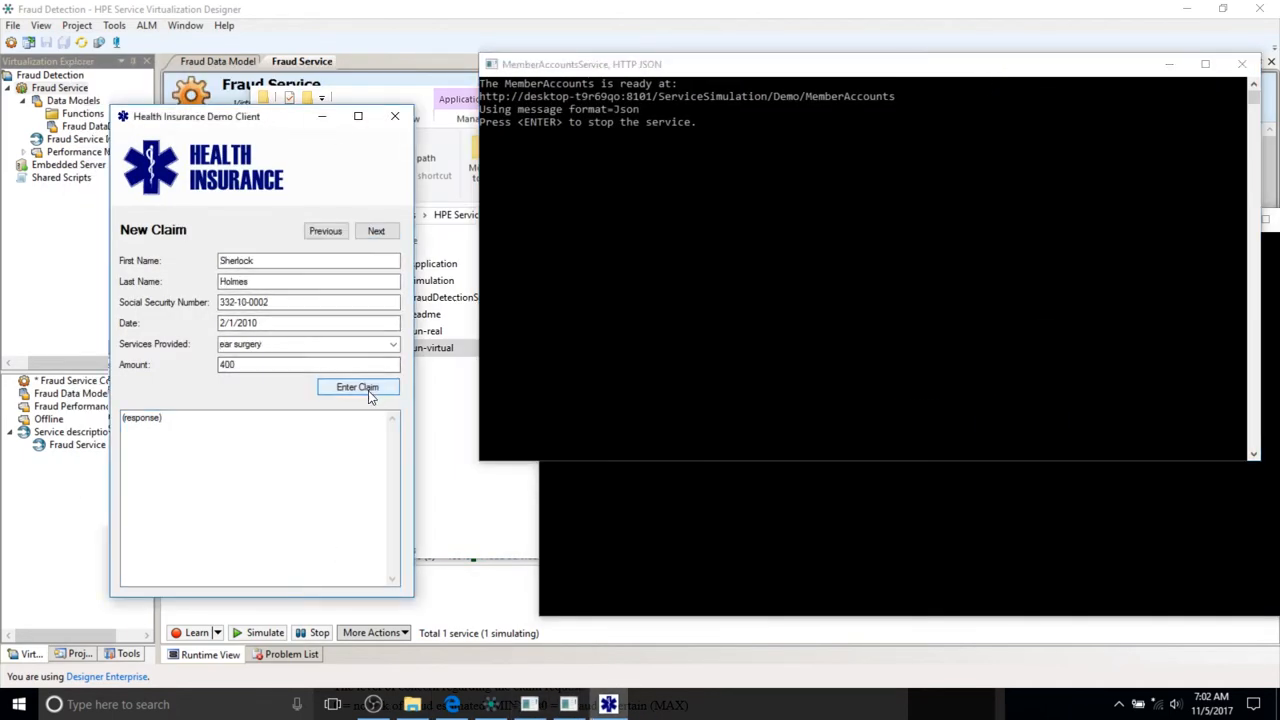
In the Health Insurance Demo Client, set the service provided to aspirin, enter the 400 claim and check the claim's response
left_click(291, 346)
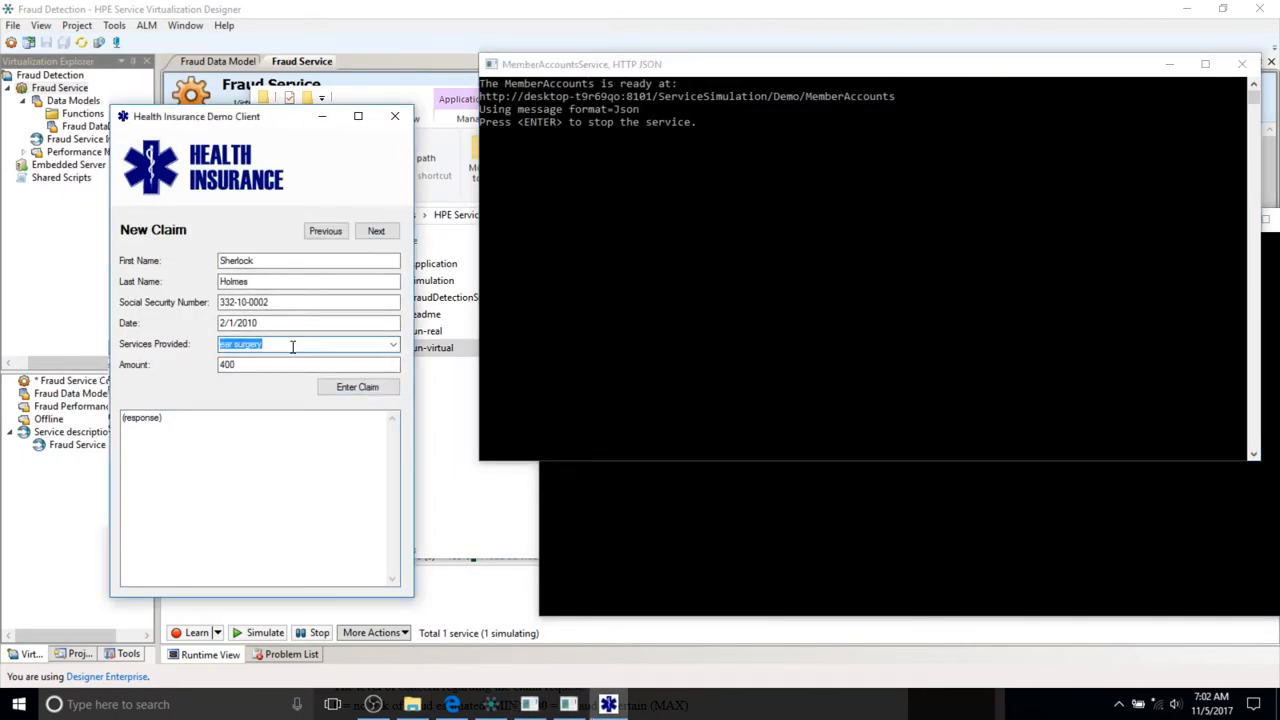
left_click(294, 362)
left_click(340, 398)
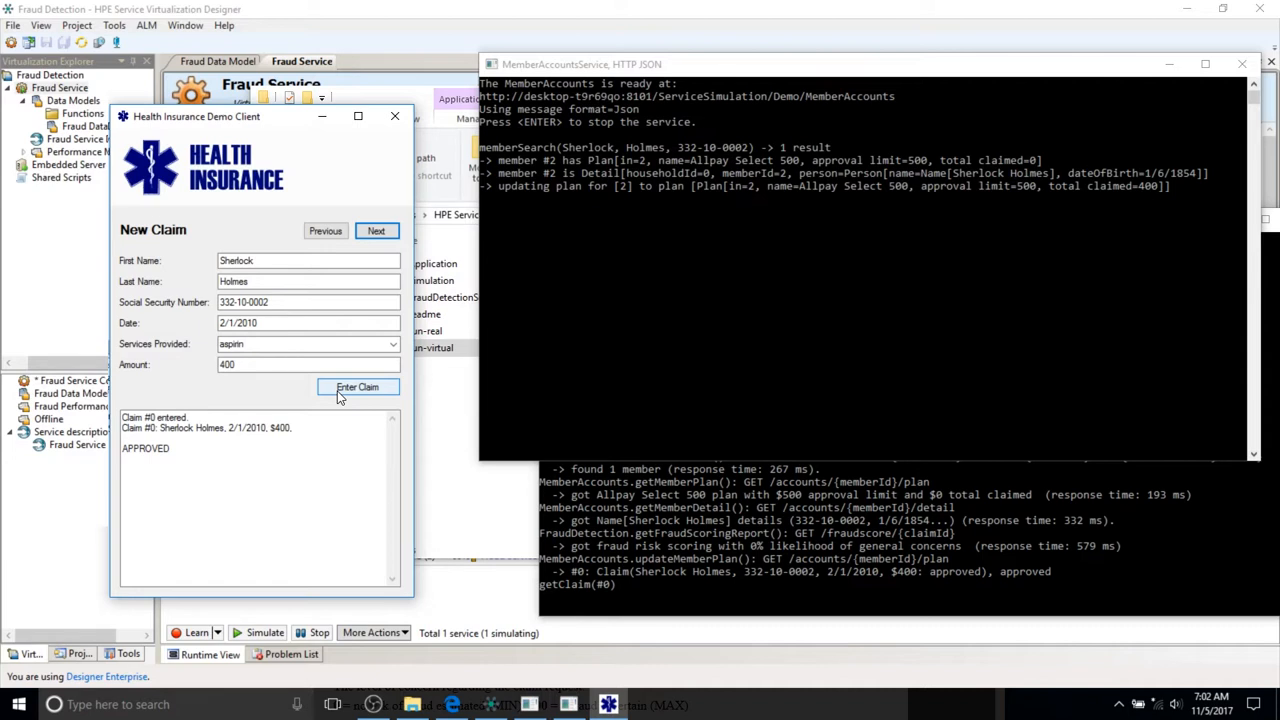
double_click(146, 449)
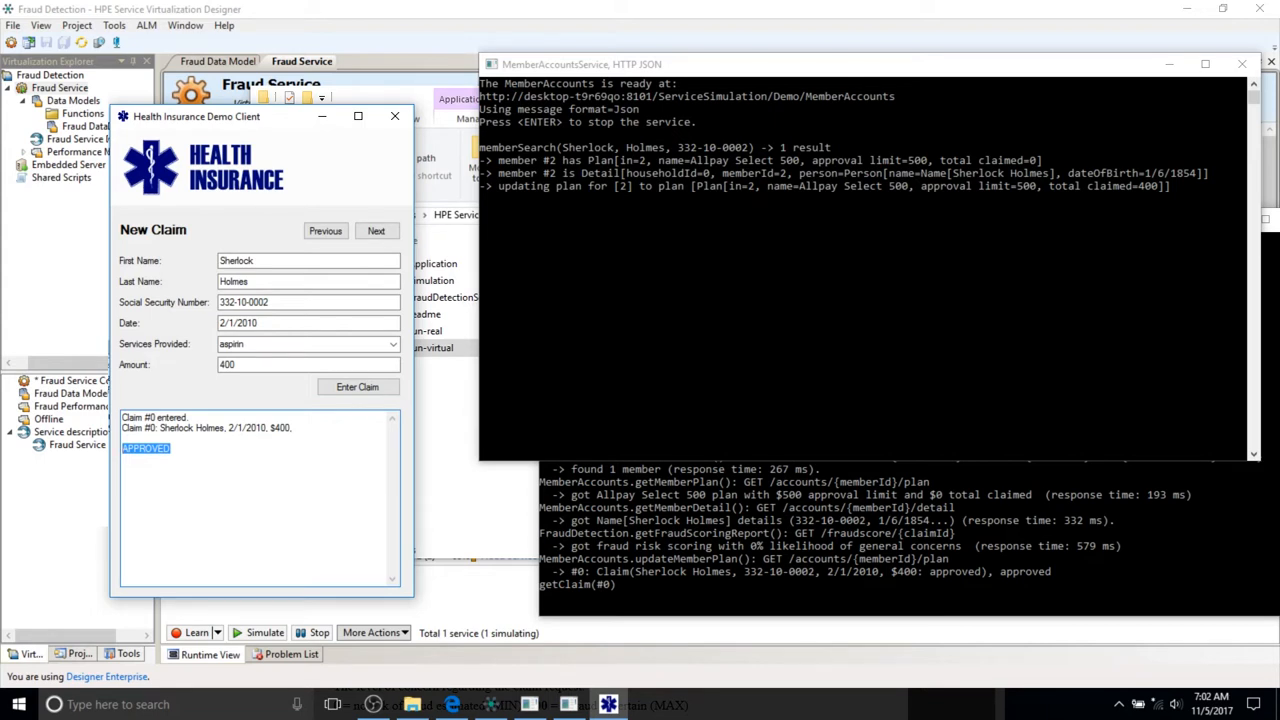
Back in Service Virtualization Designer, add a blank rule named Frequent Offenders to the Fraud Data Model
left_click(434, 80)
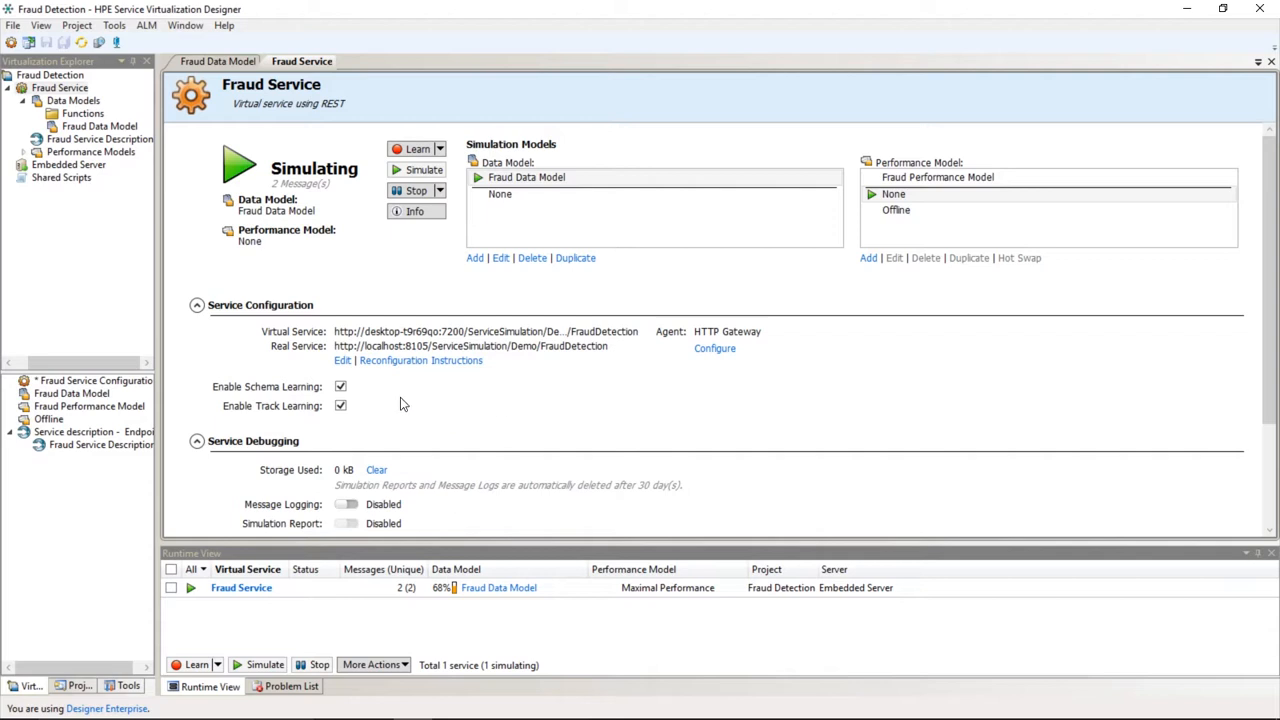
left_click(222, 62)
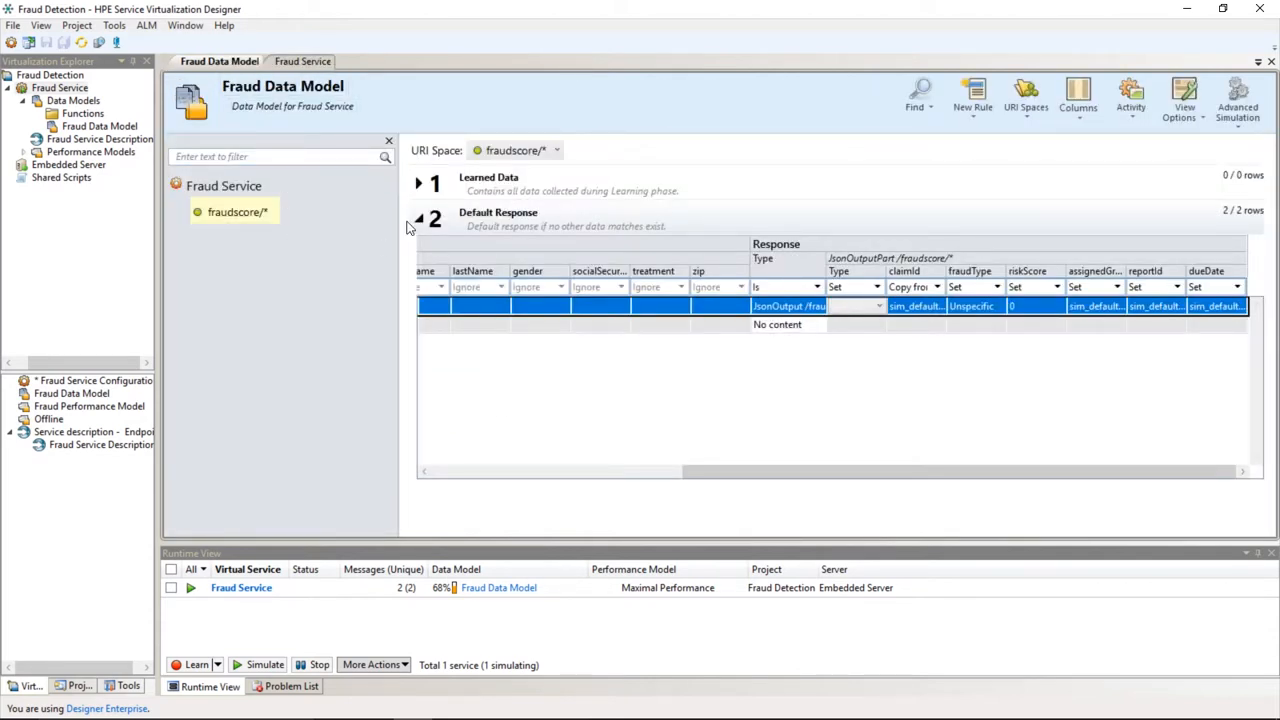
left_click(417, 222)
left_click(987, 95)
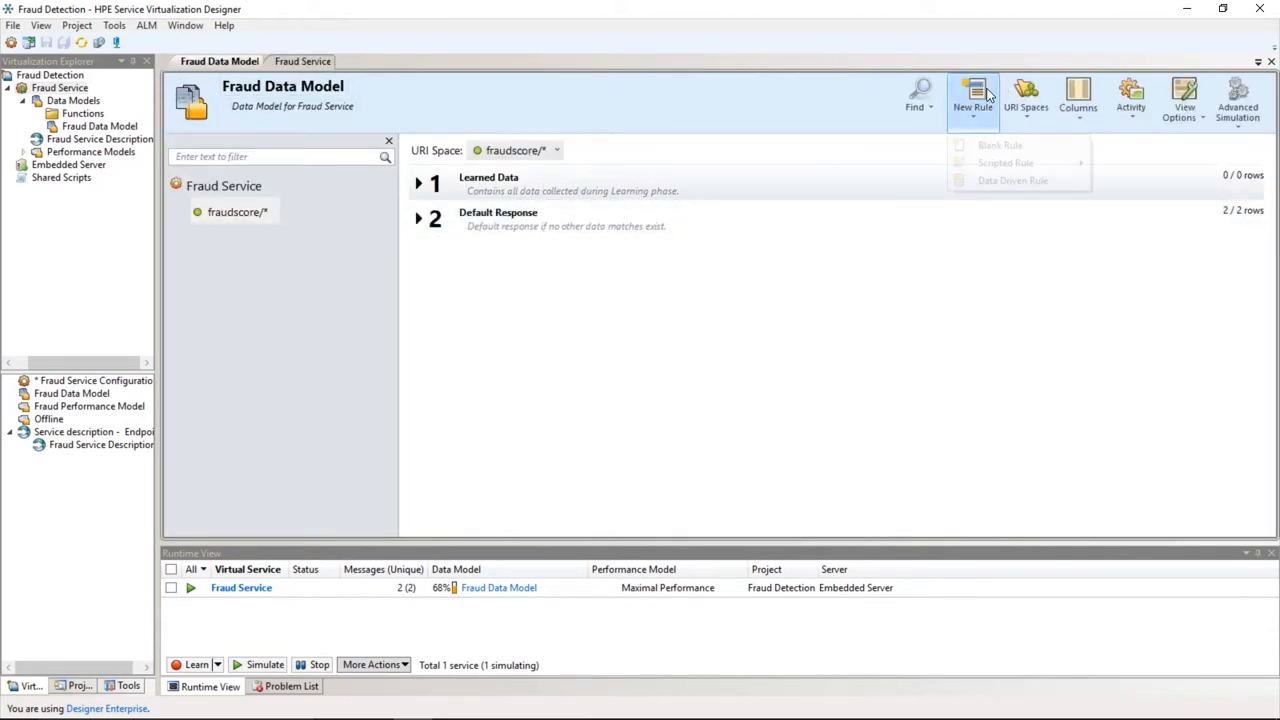
left_click(962, 145)
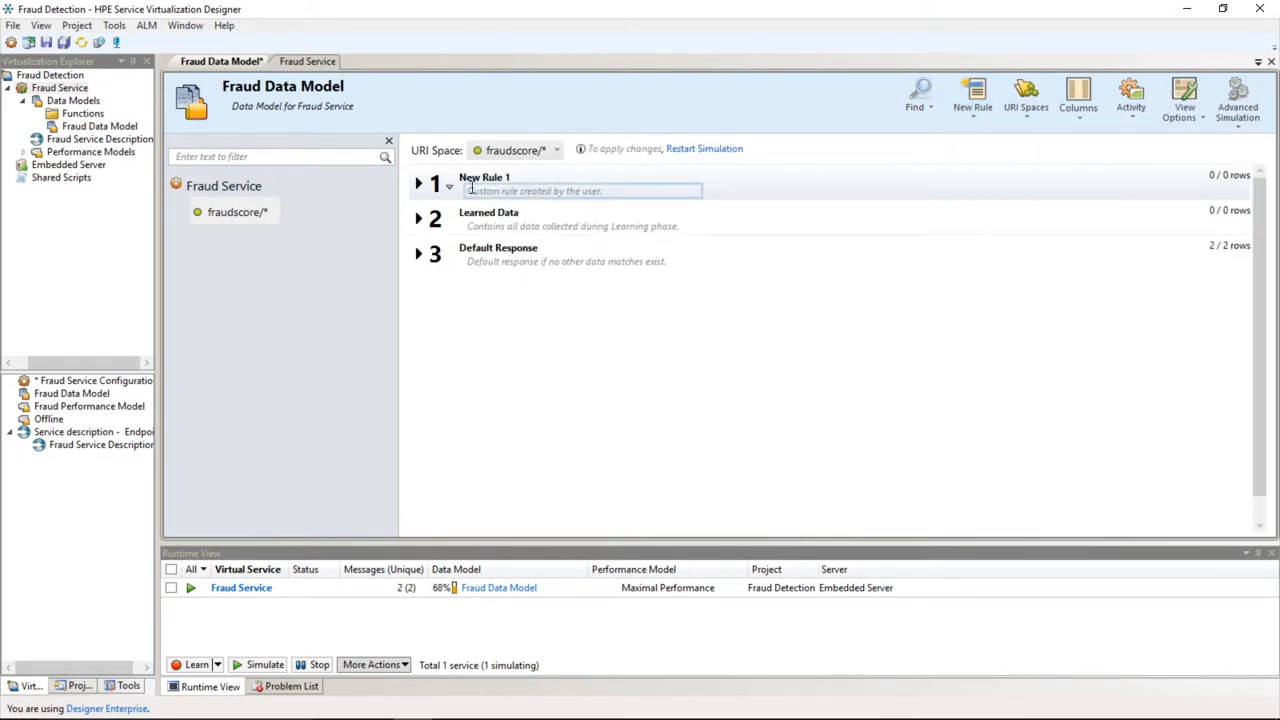
type("Frequent Offenders")
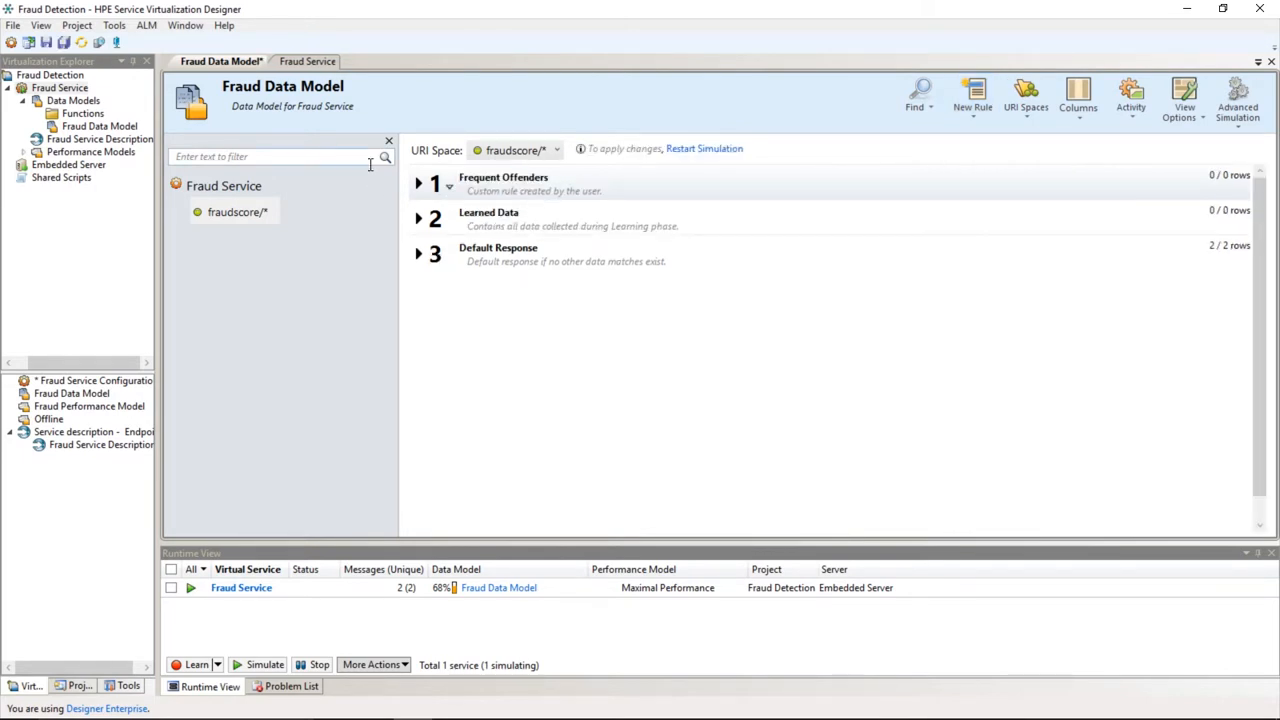
Add a row to the Frequent Offenders rule and open its row details
left_click(418, 183)
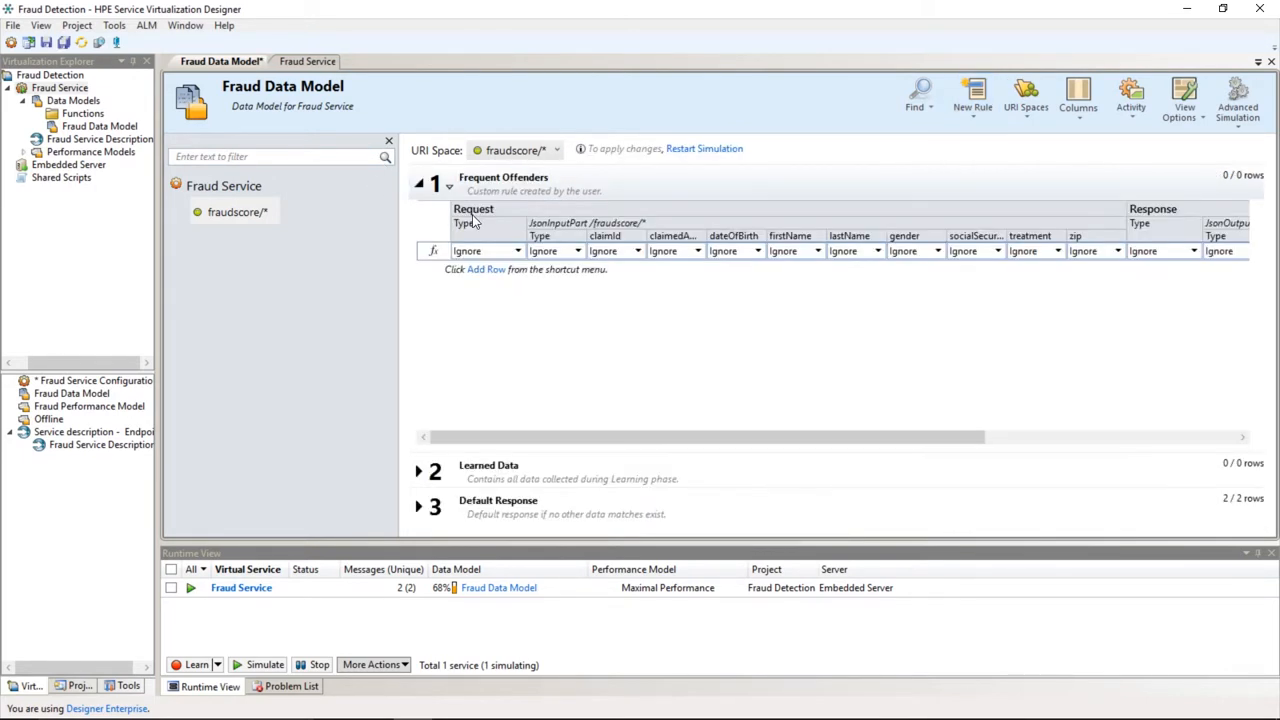
left_click(487, 272)
right_click(489, 270)
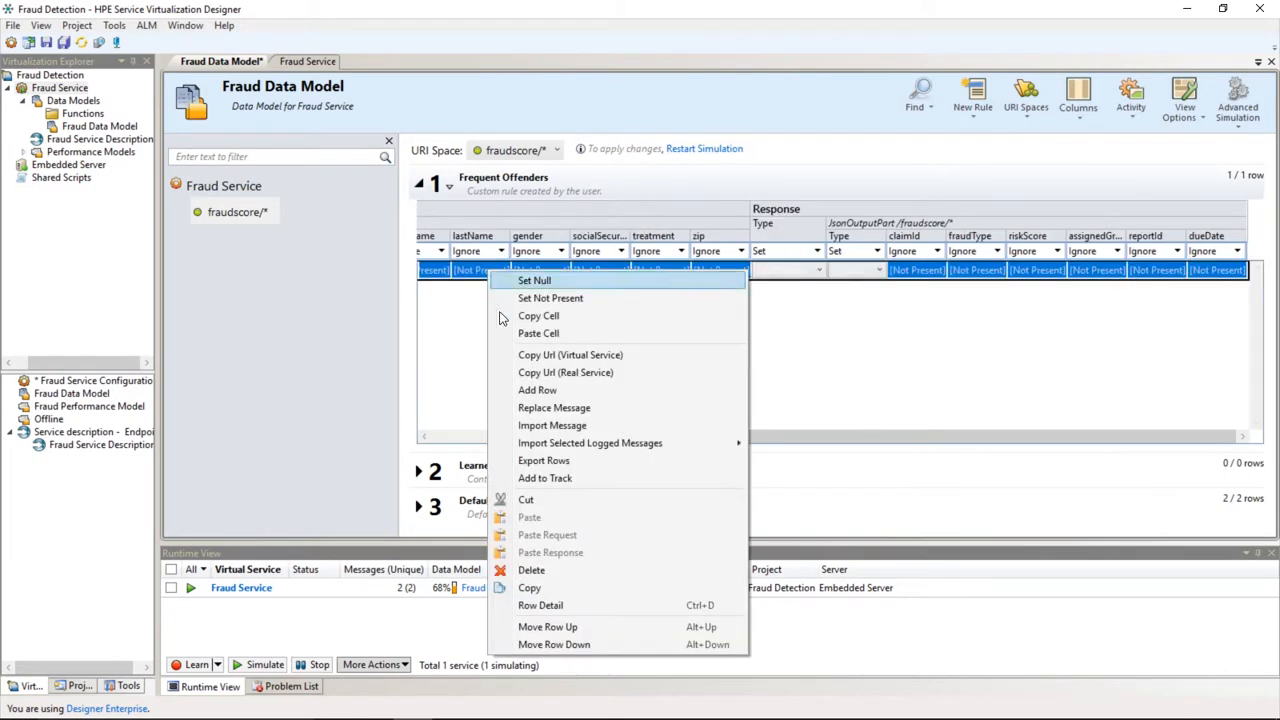
left_click(588, 606)
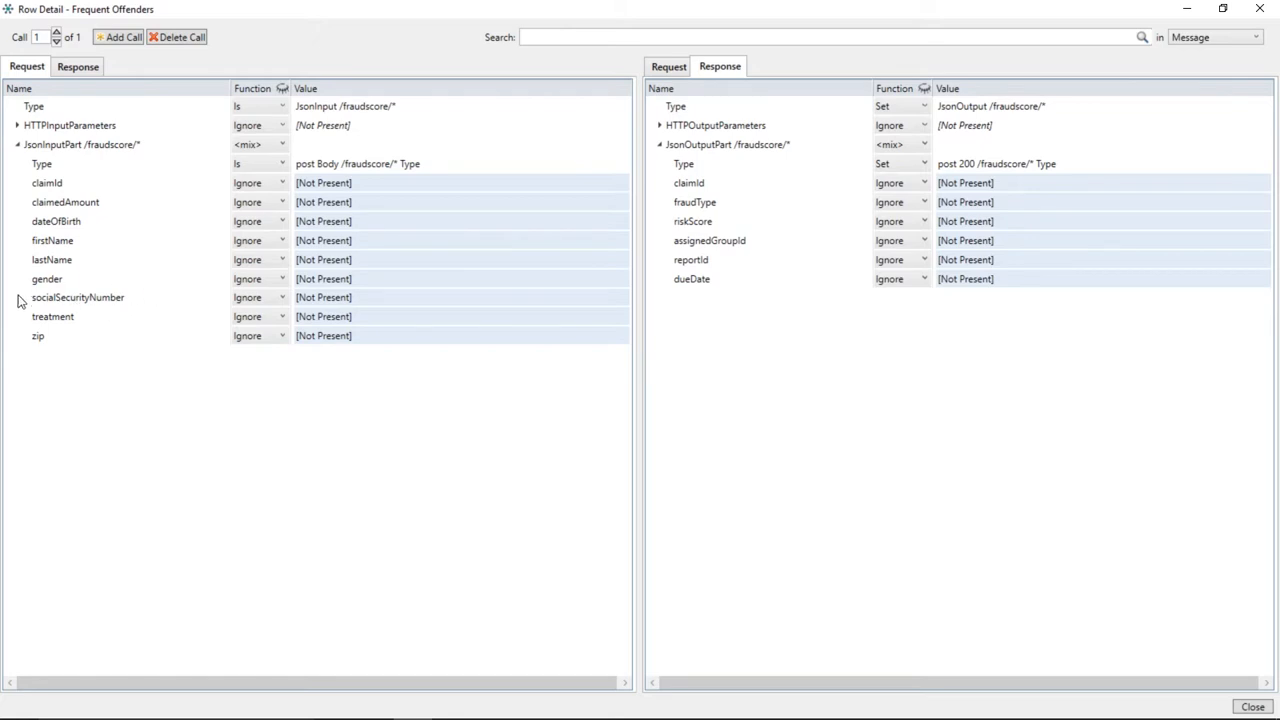
Set the request's socialSecurityNumber function to Is, using the social security number copied from the Health Insurance Demo Client
left_click(254, 305)
left_click(254, 305)
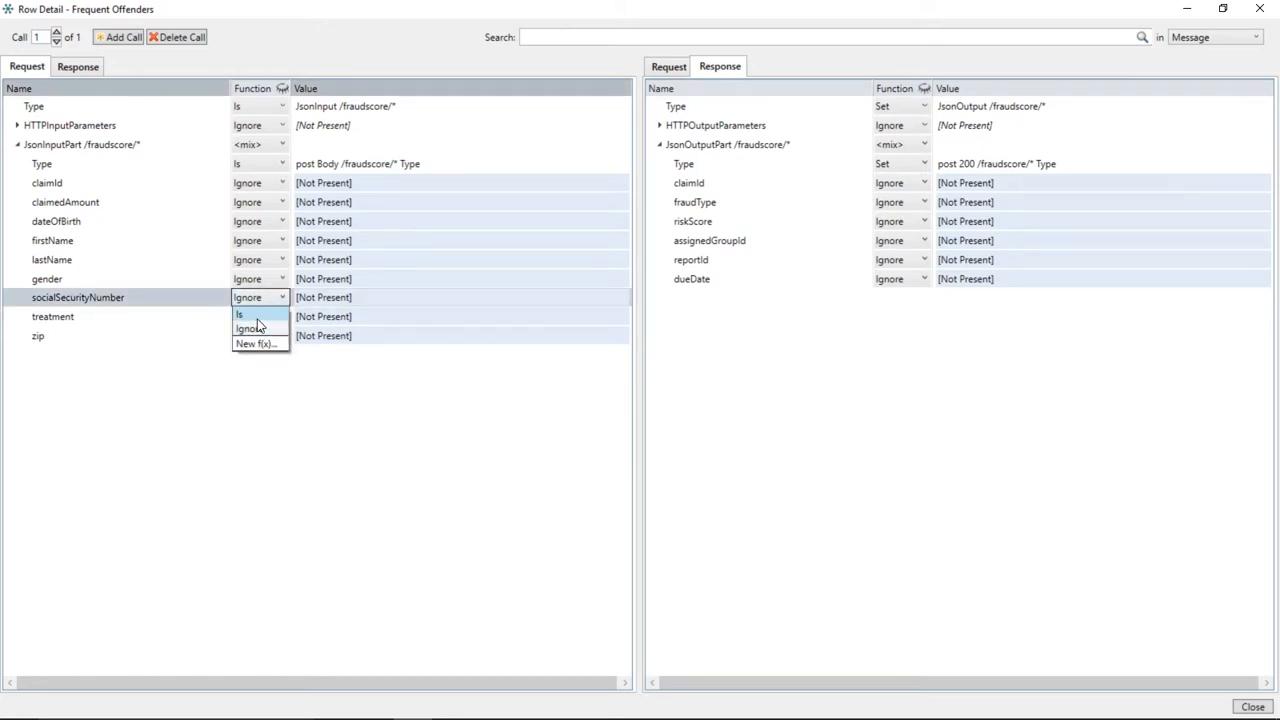
left_click(247, 315)
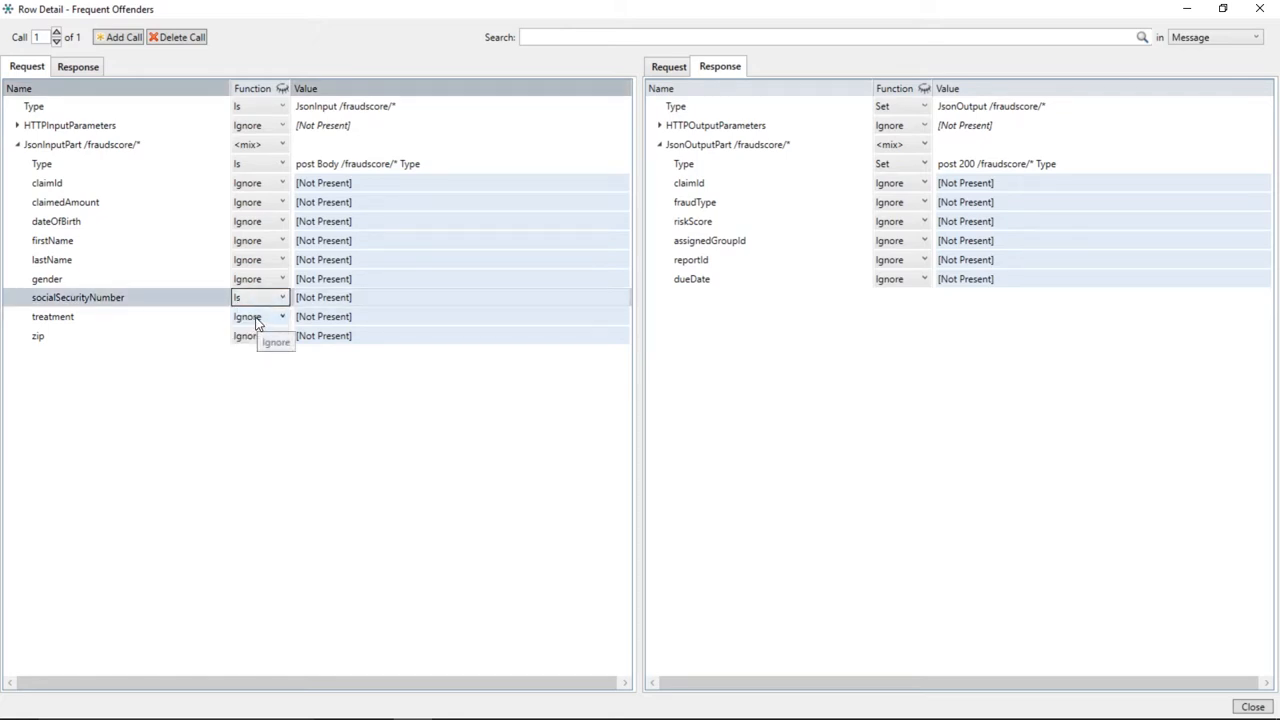
left_click(568, 706)
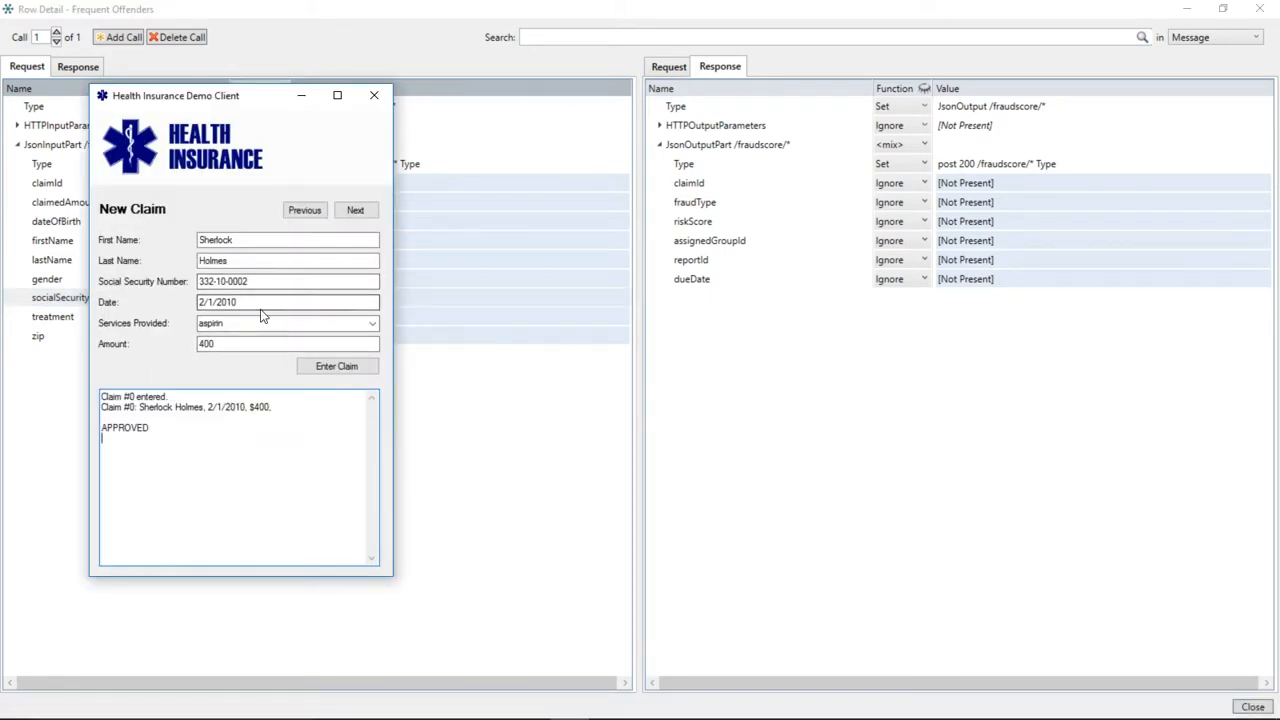
left_click_drag(262, 283, 110, 282)
key("ctrl+c")
left_click(446, 297)
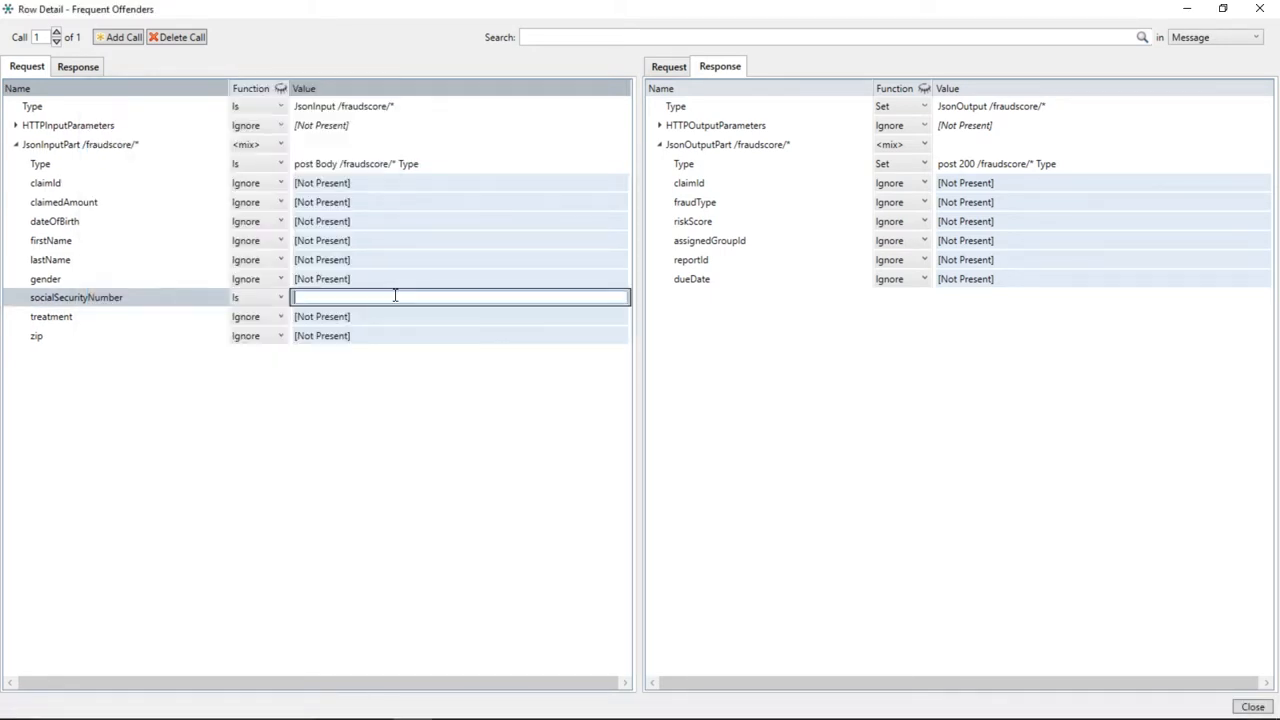
key("ctrl+v")
left_click(396, 318)
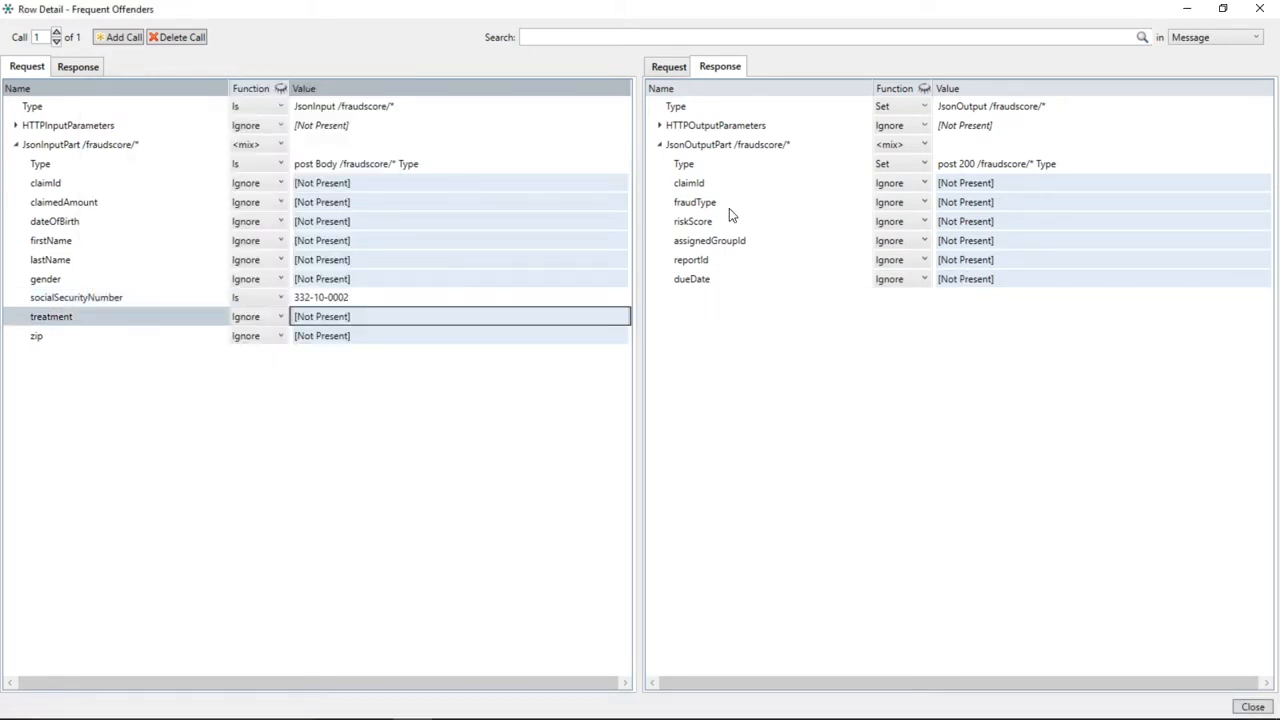
Set the response's fraudType to RepeatedOffender and riskScore to 20, and close the row details
left_click(900, 205)
left_click(900, 205)
left_click(900, 276)
left_click(975, 203)
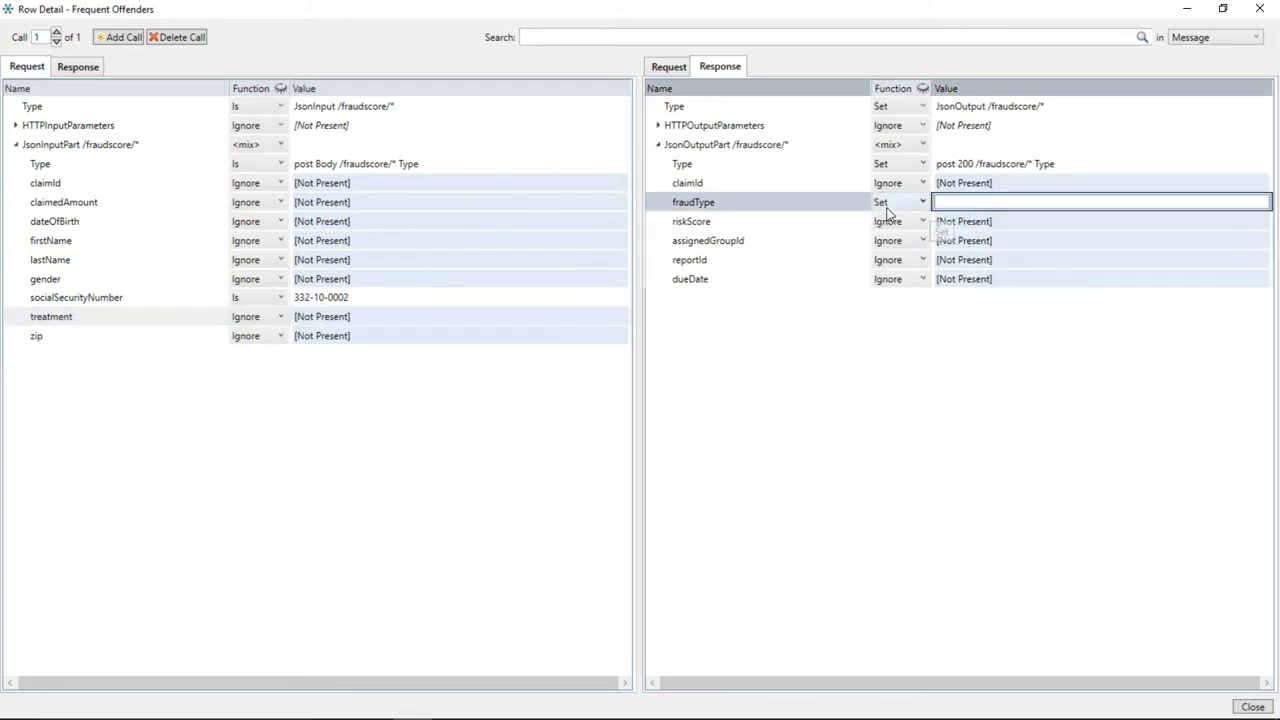
type("RepeatedOffender")
left_click(968, 222)
type("20")
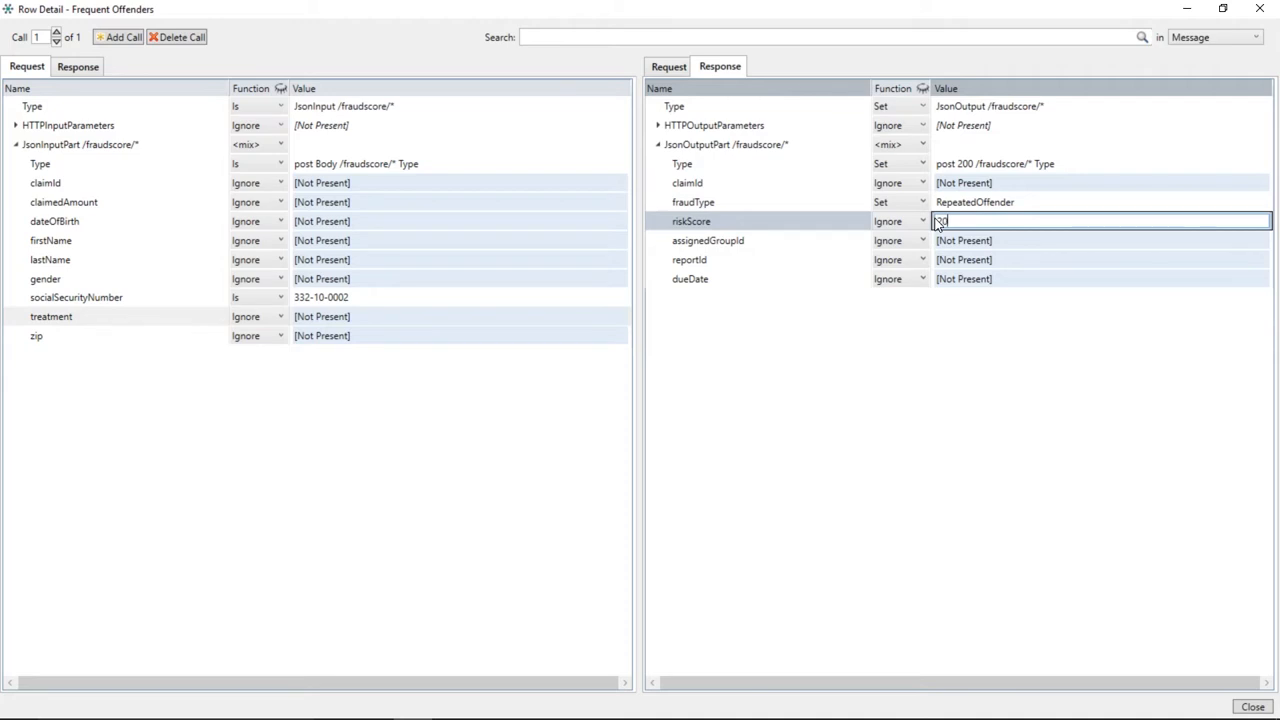
key("Return")
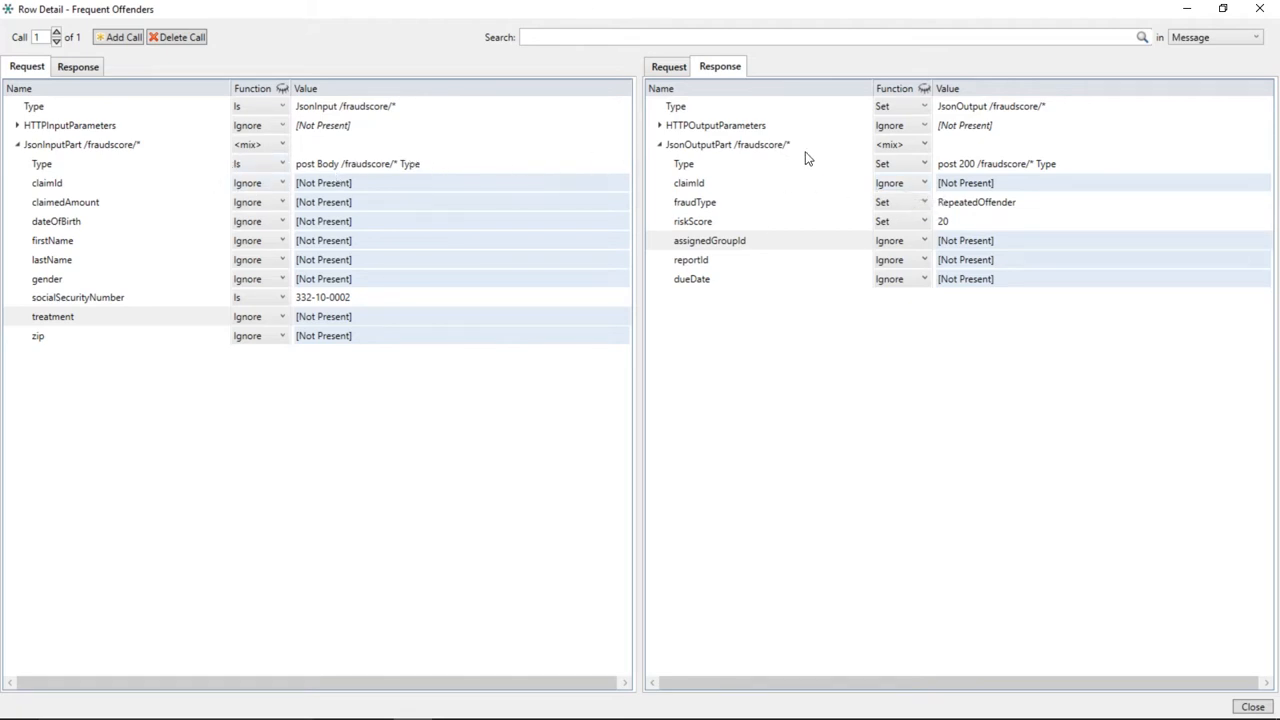
left_click(1259, 8)
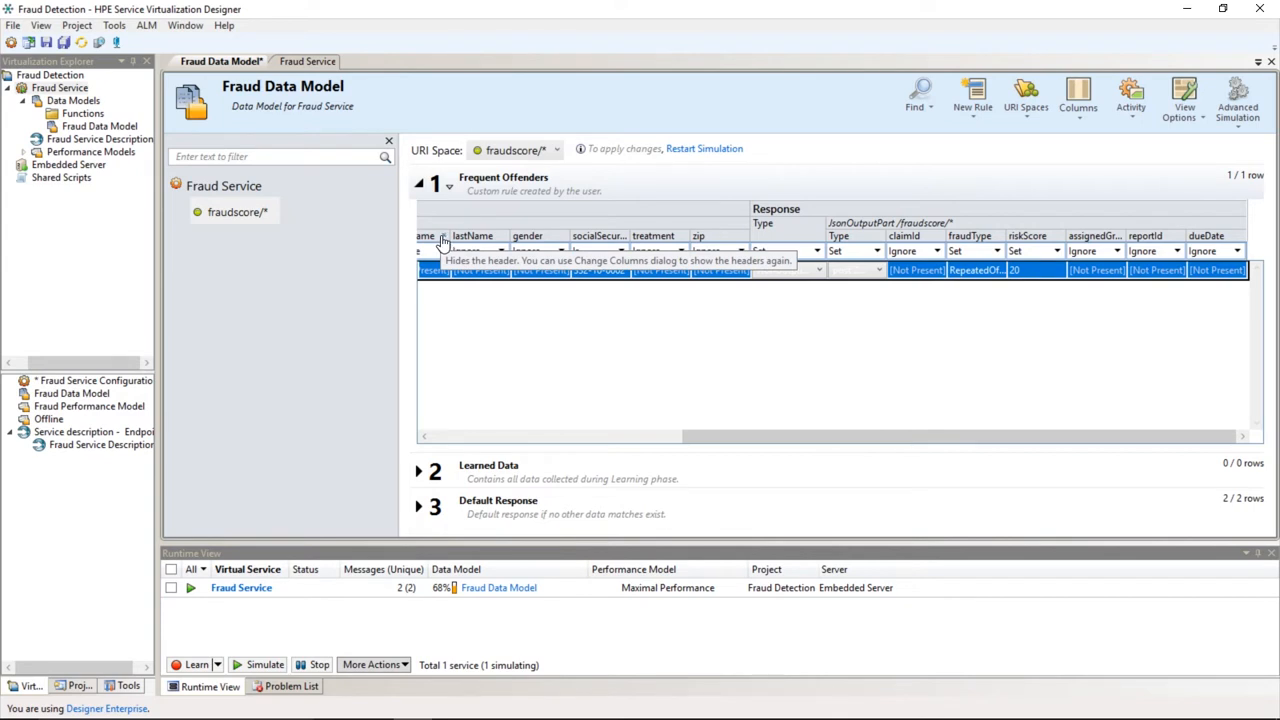
Simulate the Fraud Service with the Frequent Offenders rule, and re-enter the aspirin claim in the Health Insurance Demo Client to check its response
left_click(302, 61)
left_click(414, 171)
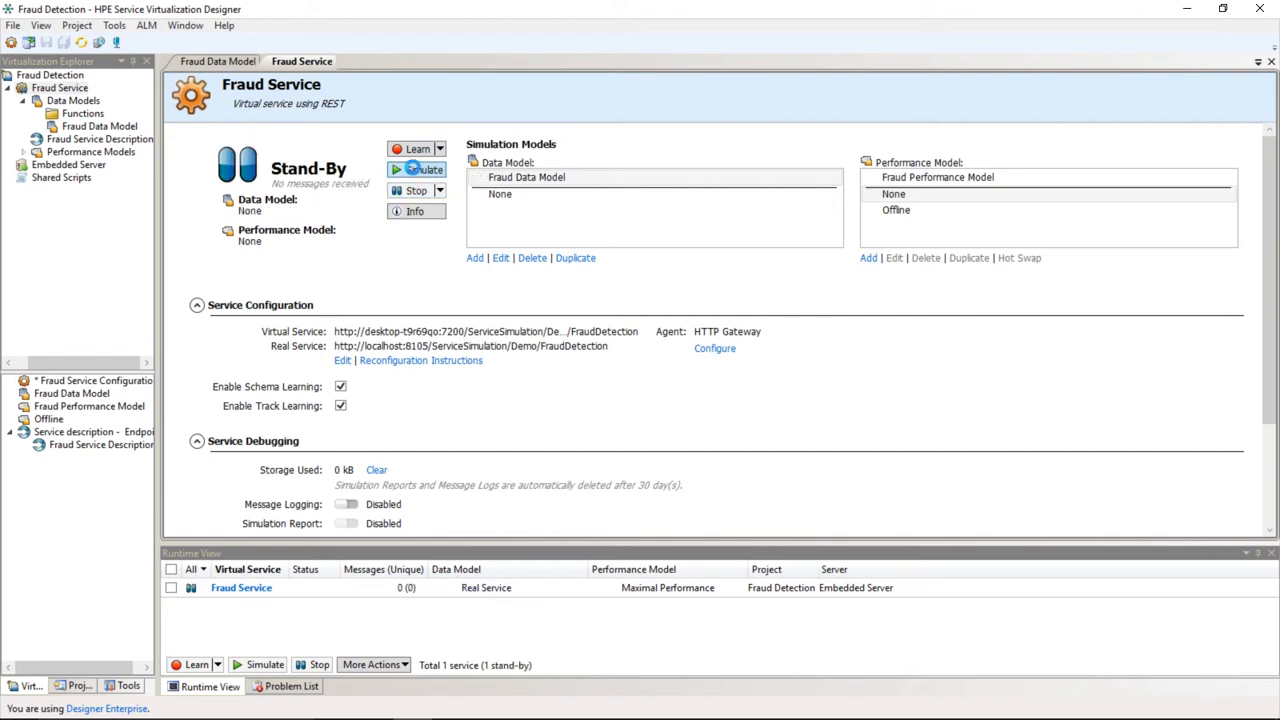
mouse_move(400, 703)
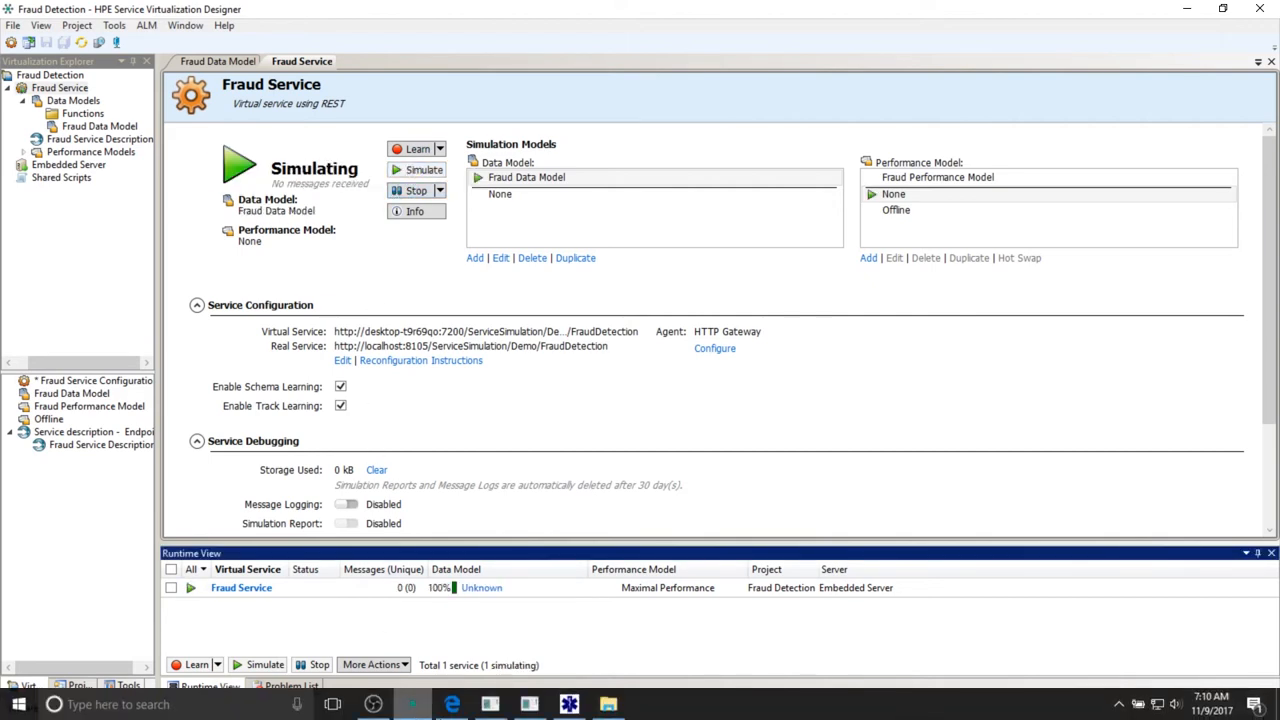
left_click(569, 704)
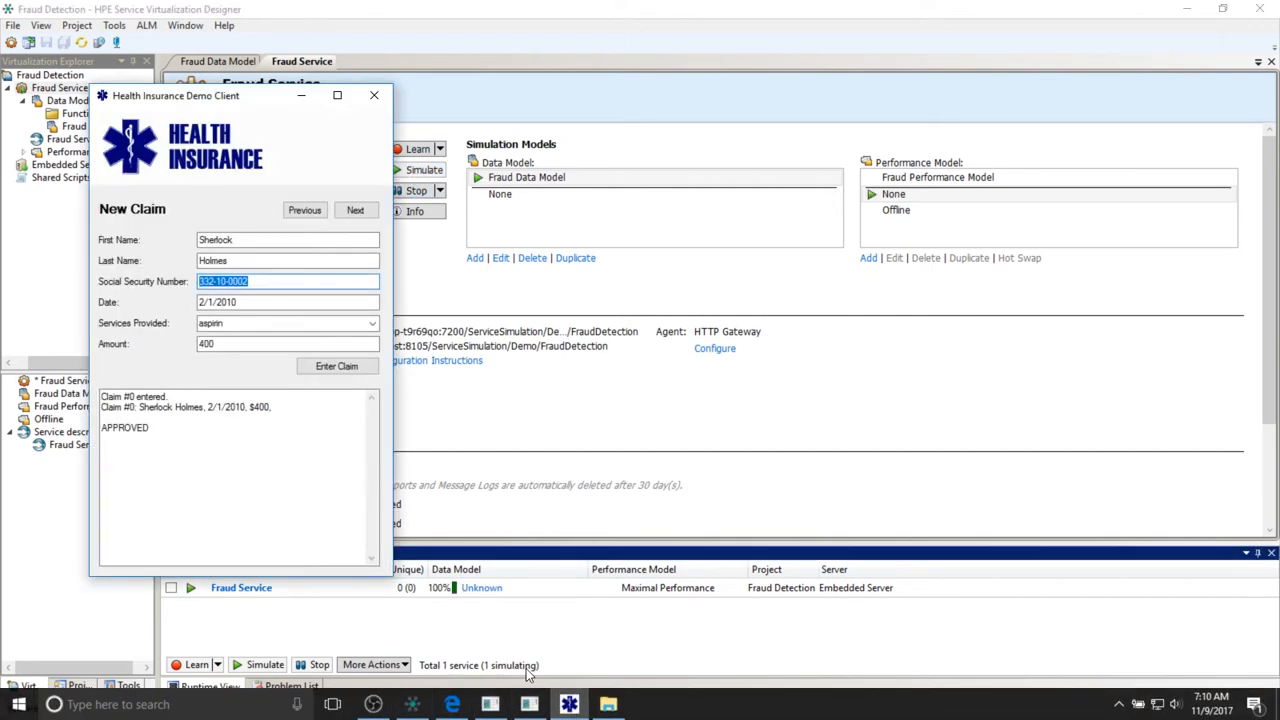
left_click(343, 367)
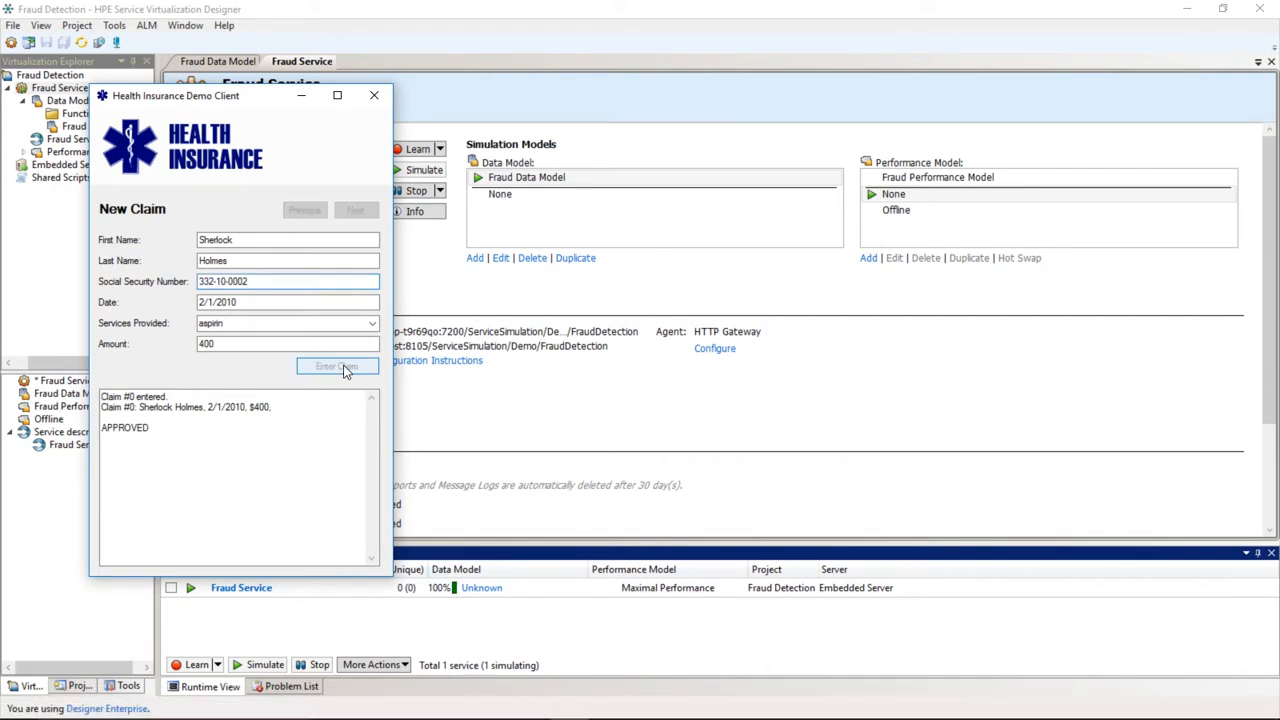
left_click_drag(101, 428, 350, 430)
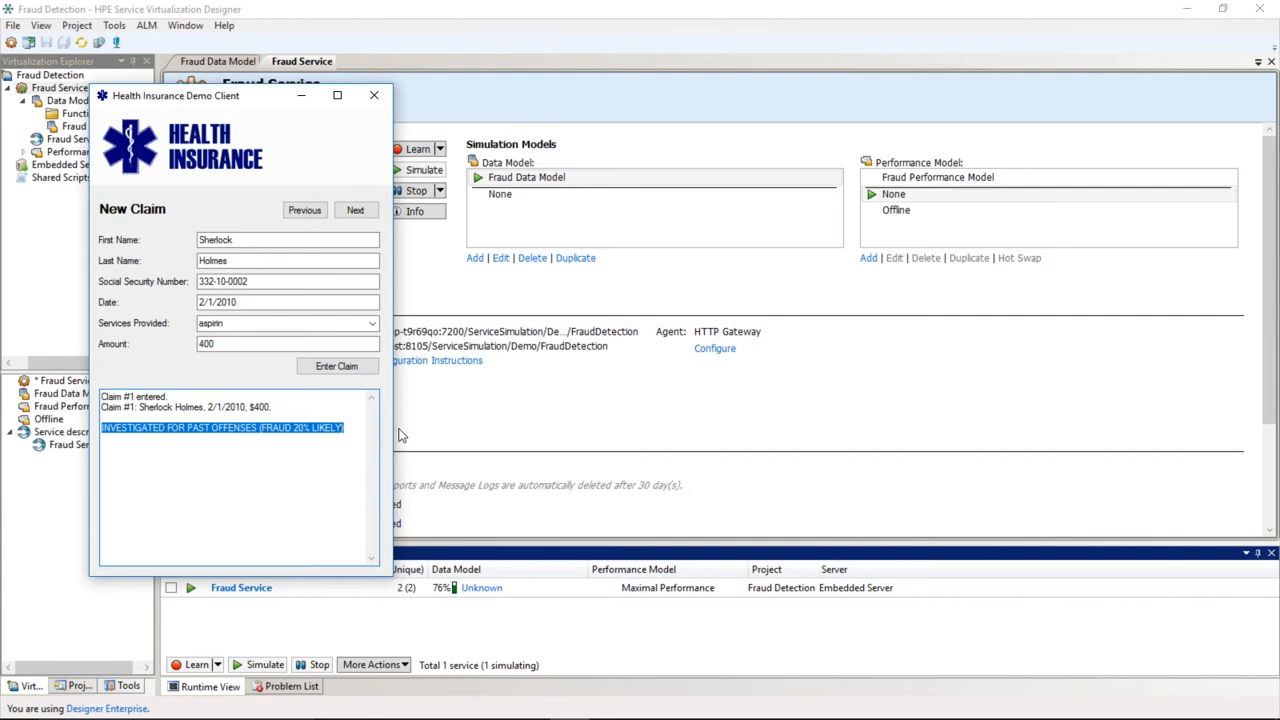